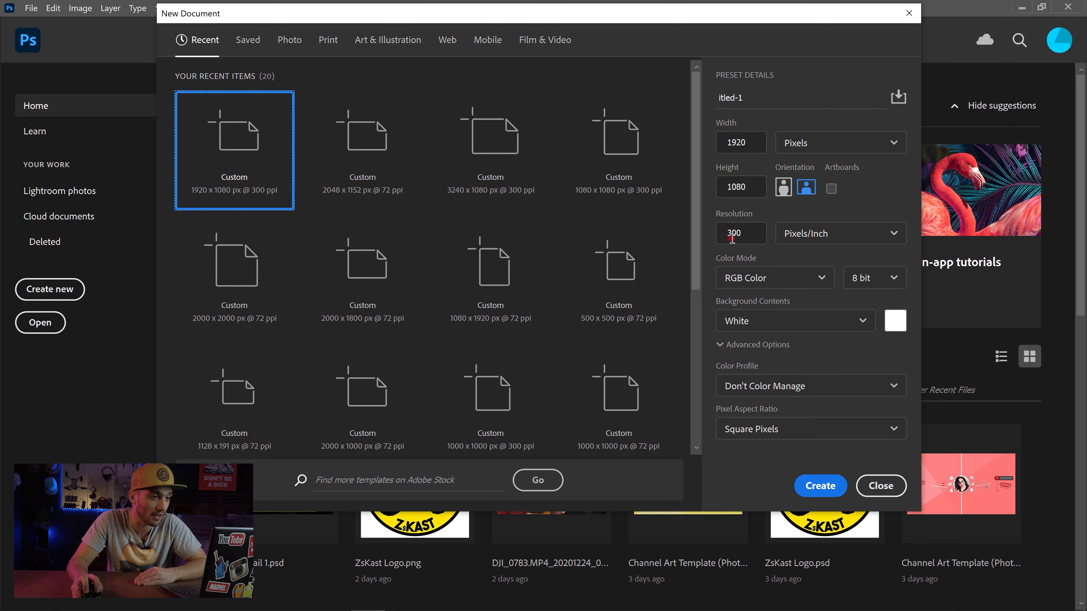
# Step: Create a 1920 x 1080 px document at 300 pixels/inch and convert its Background into a regular layer
pyautogui.click(757, 230)
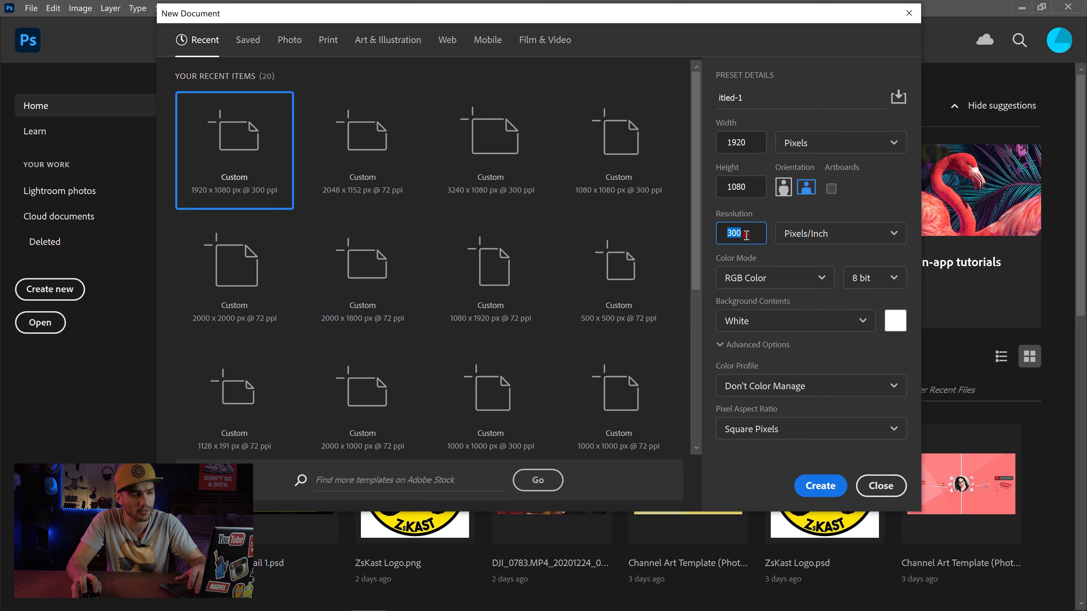
pyautogui.click(821, 486)
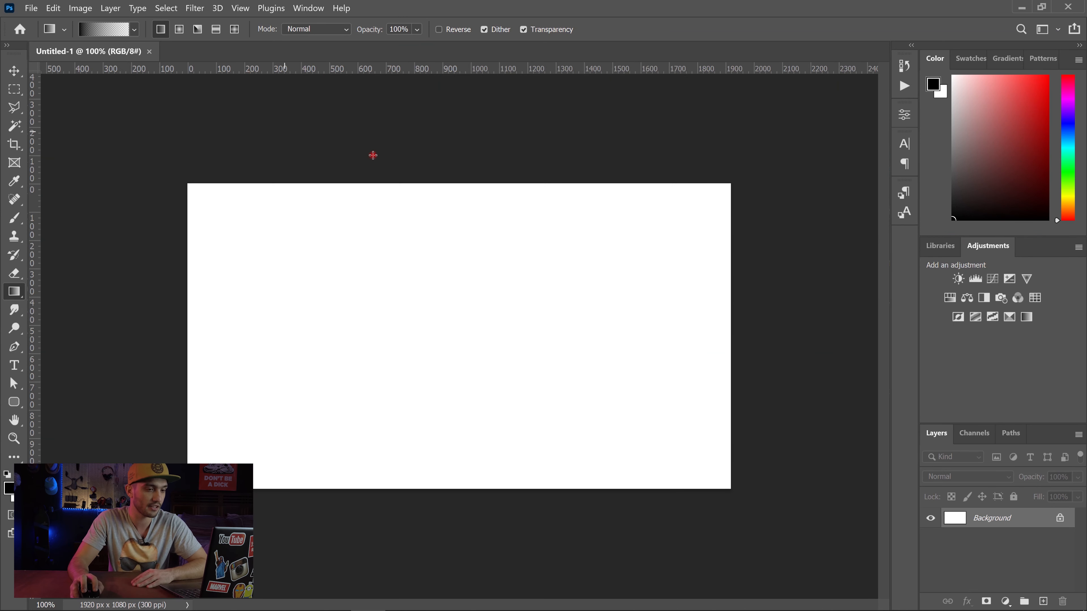
pyautogui.doubleClick(1030, 527)
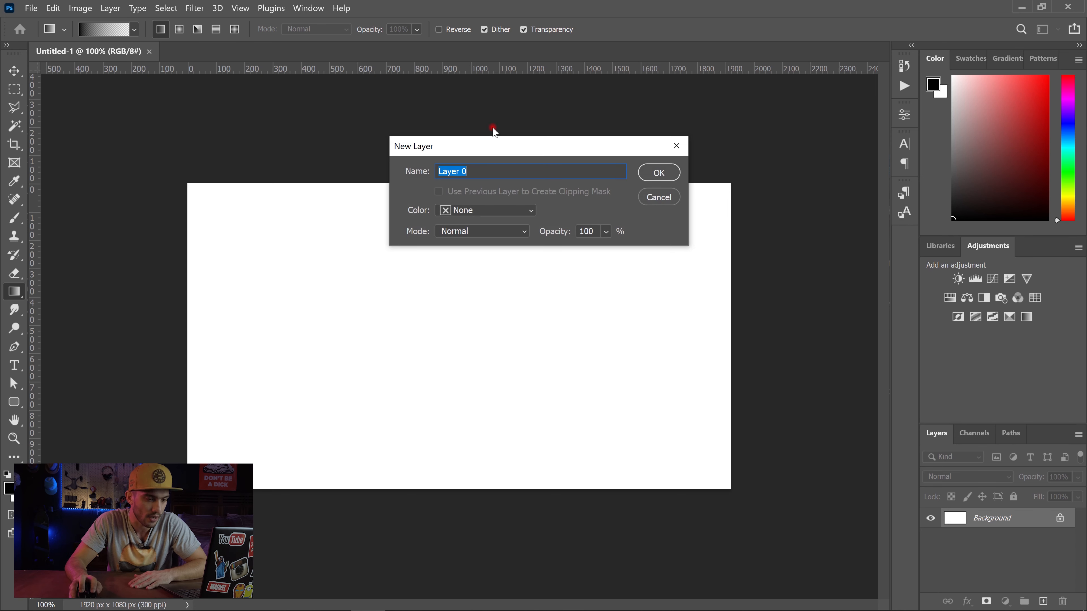
pyautogui.click(658, 173)
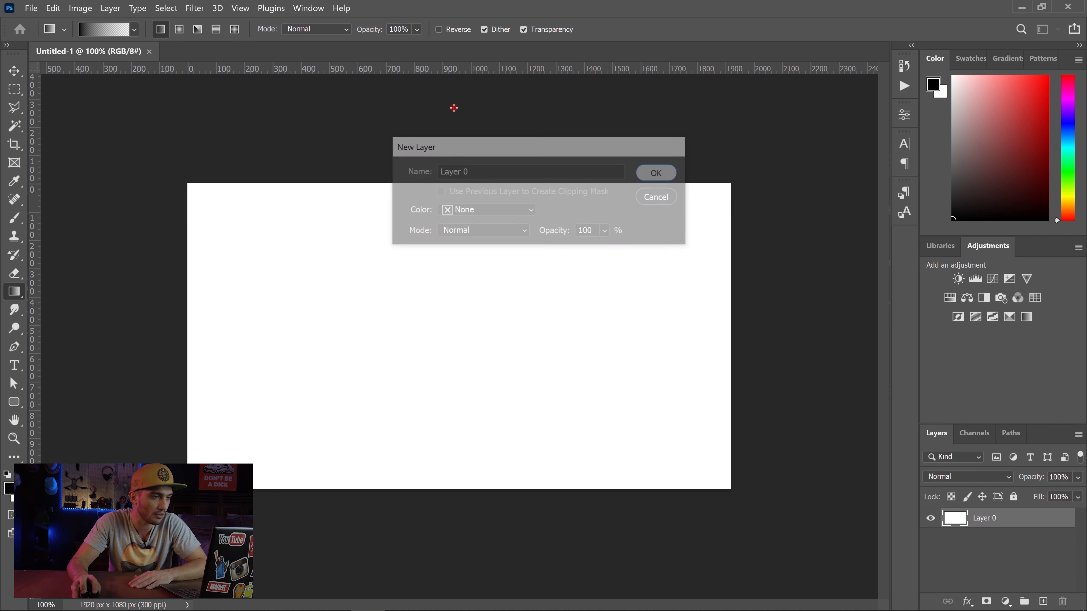
# Step: Add a solid colour fill layer in dark grey #353535
pyautogui.click(111, 9)
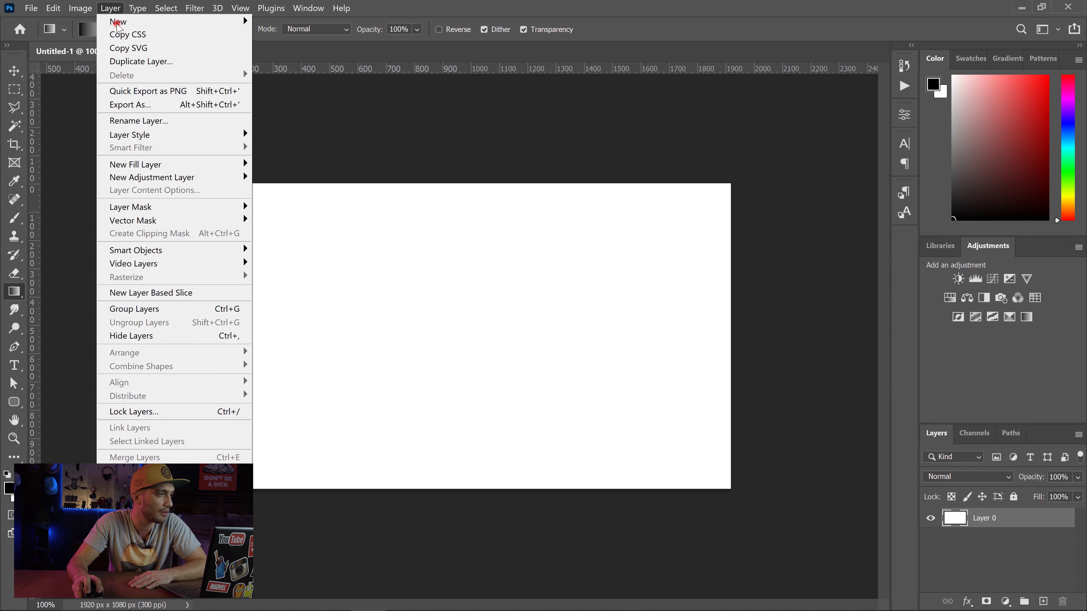
pyautogui.moveTo(225, 164)
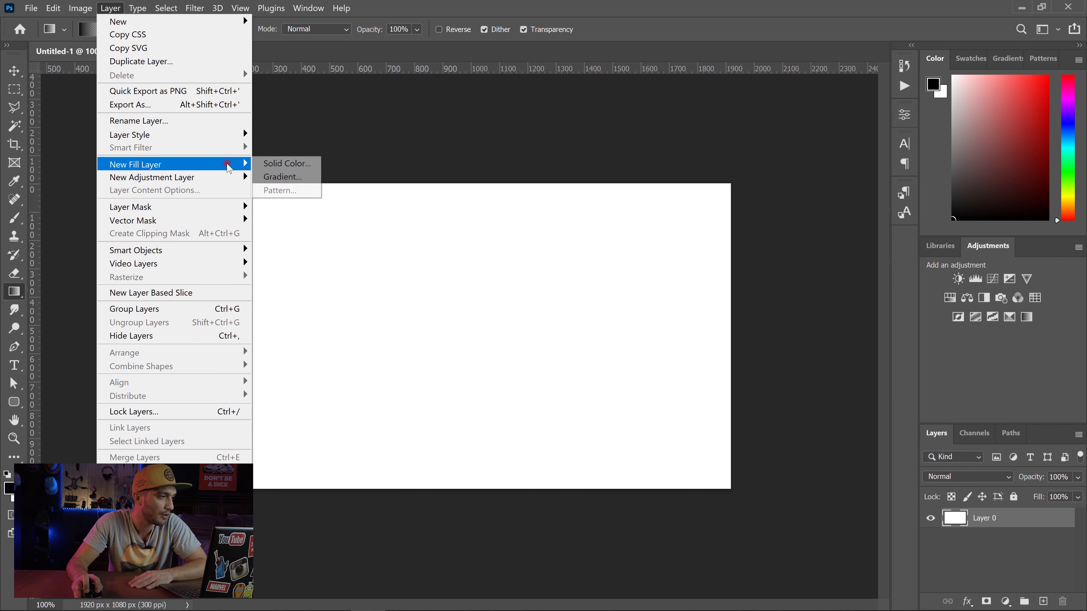
pyautogui.click(271, 165)
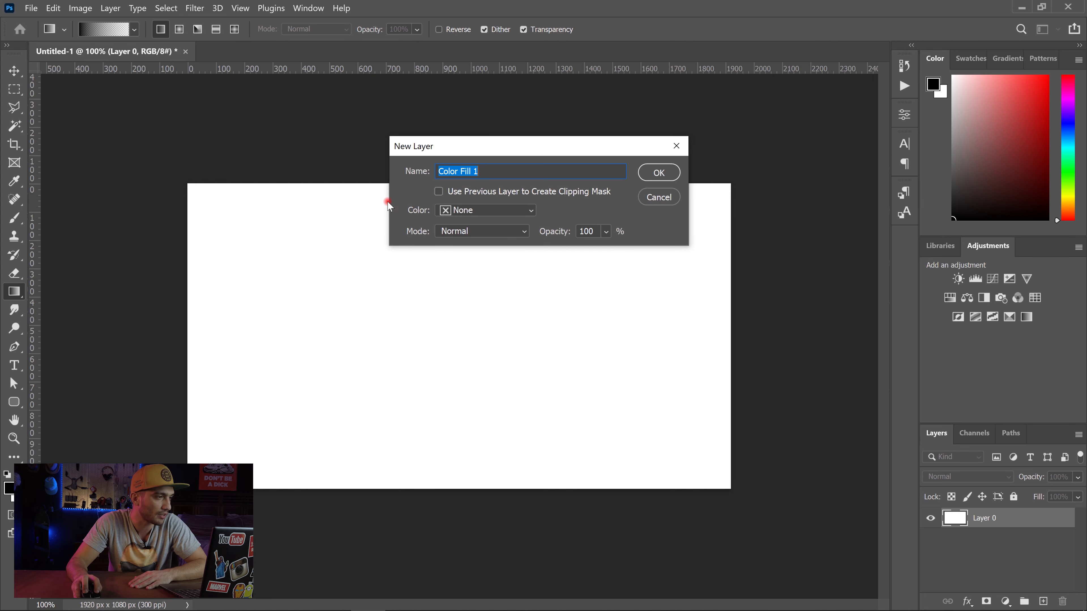
pyautogui.click(655, 172)
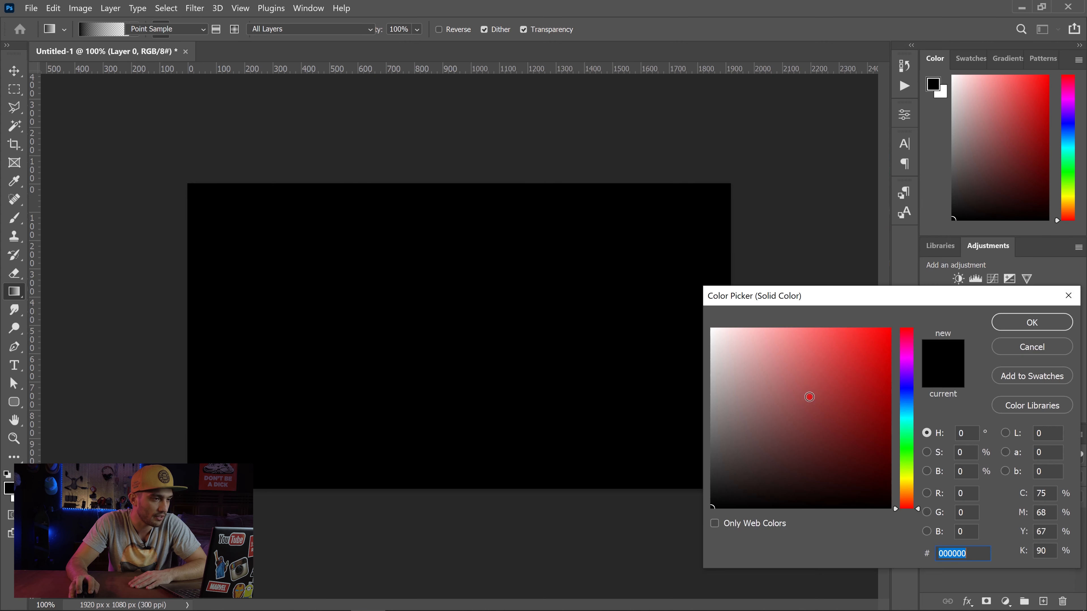
pyautogui.moveTo(781, 467)
pyautogui.mouseDown()
pyautogui.moveTo(674, 444)
pyautogui.moveTo(666, 472)
pyautogui.mouseUp()
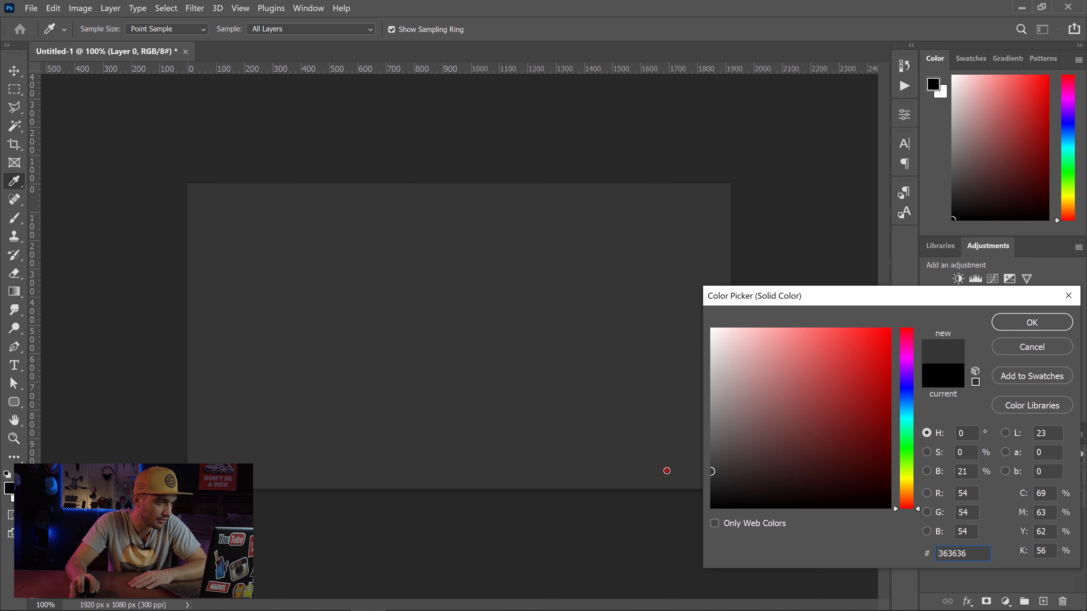
pyautogui.click(1030, 322)
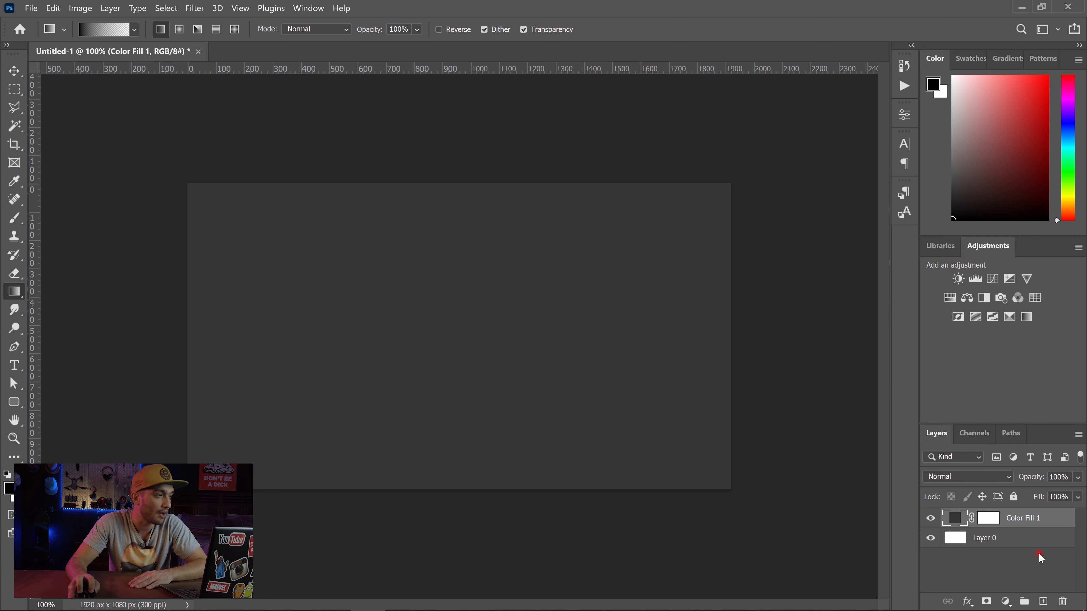
# Step: Add a new empty layer above the fill and set up a white 14 px Hard Round brush with 100% hardness
pyautogui.click(1043, 602)
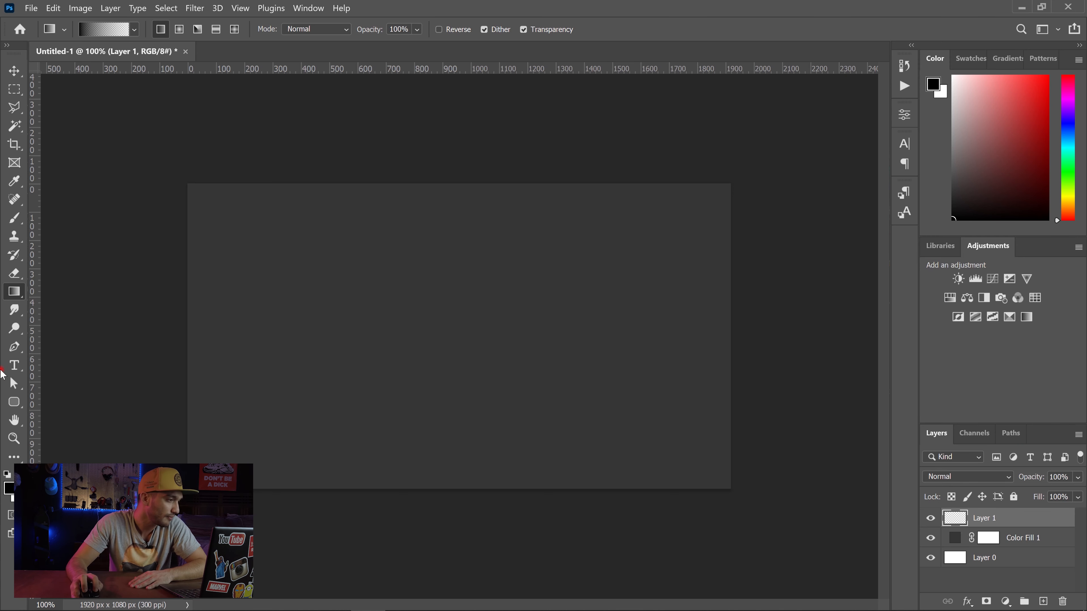
pyautogui.click(14, 219)
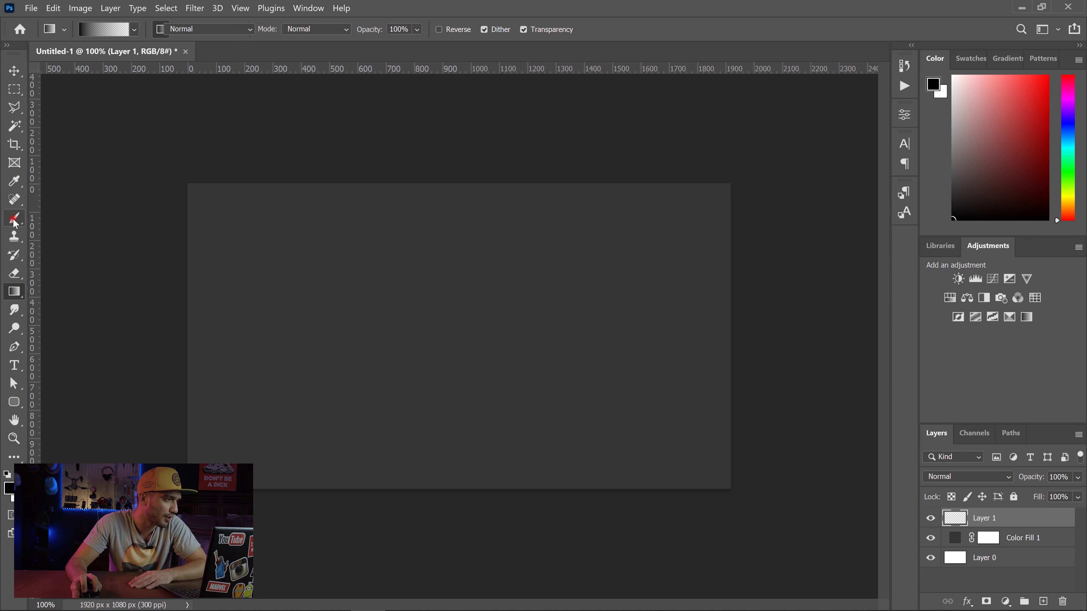
pyautogui.rightClick(286, 227)
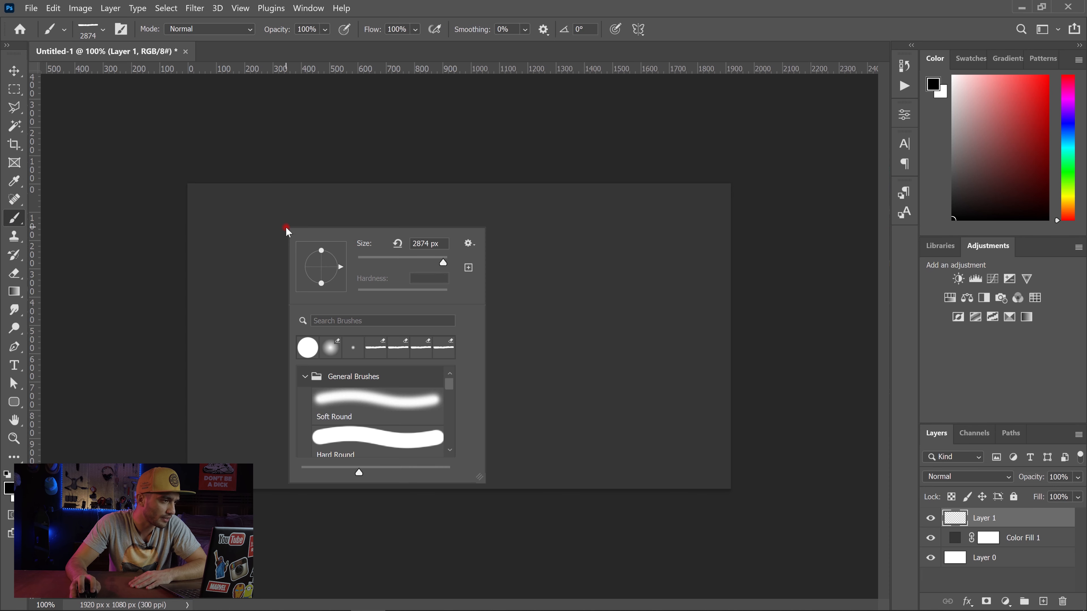
pyautogui.click(310, 349)
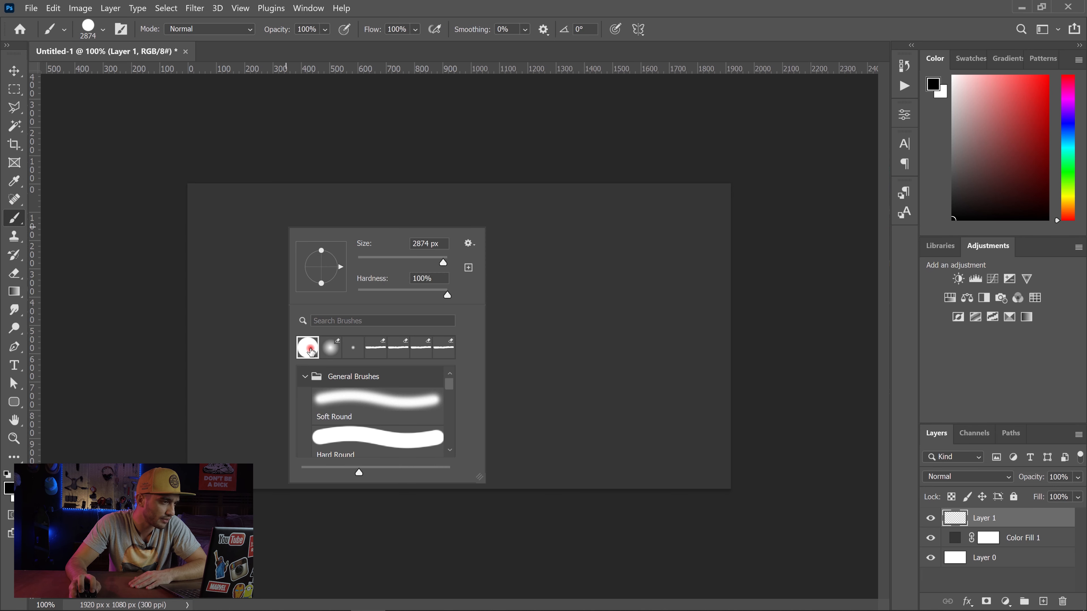
pyautogui.click(374, 259)
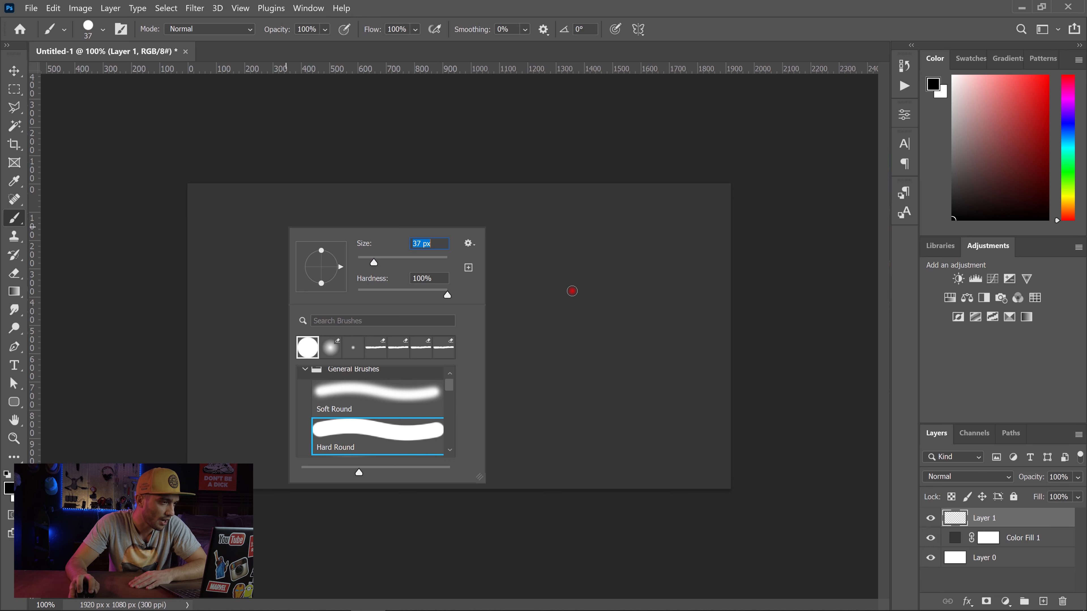
pyautogui.click(364, 258)
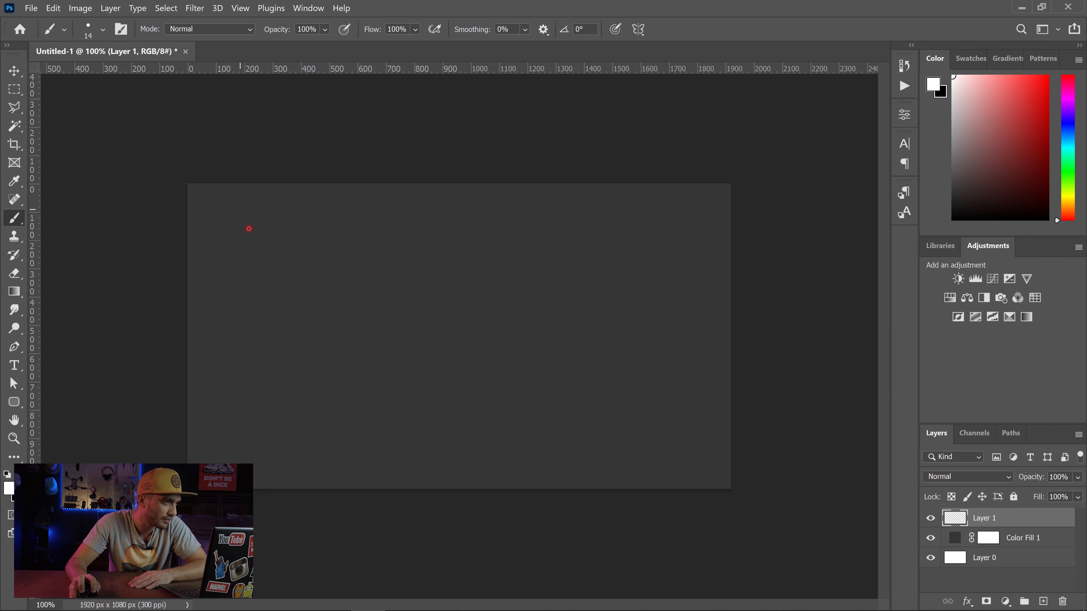
# Step: Paint single white dots scattered over the whole canvas on the new layer
pyautogui.click(249, 228)
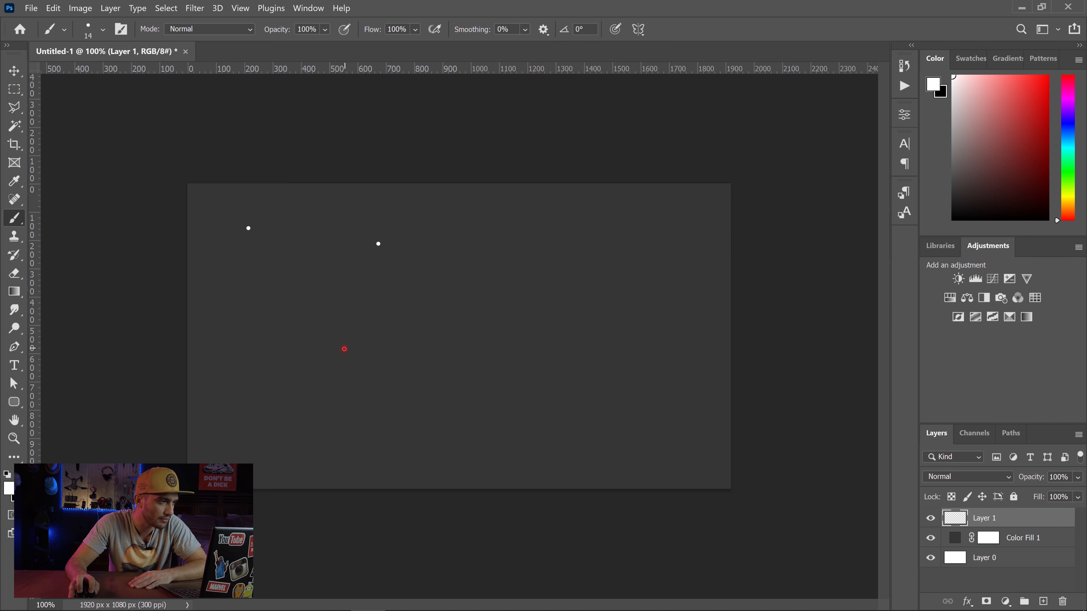
pyautogui.click(561, 359)
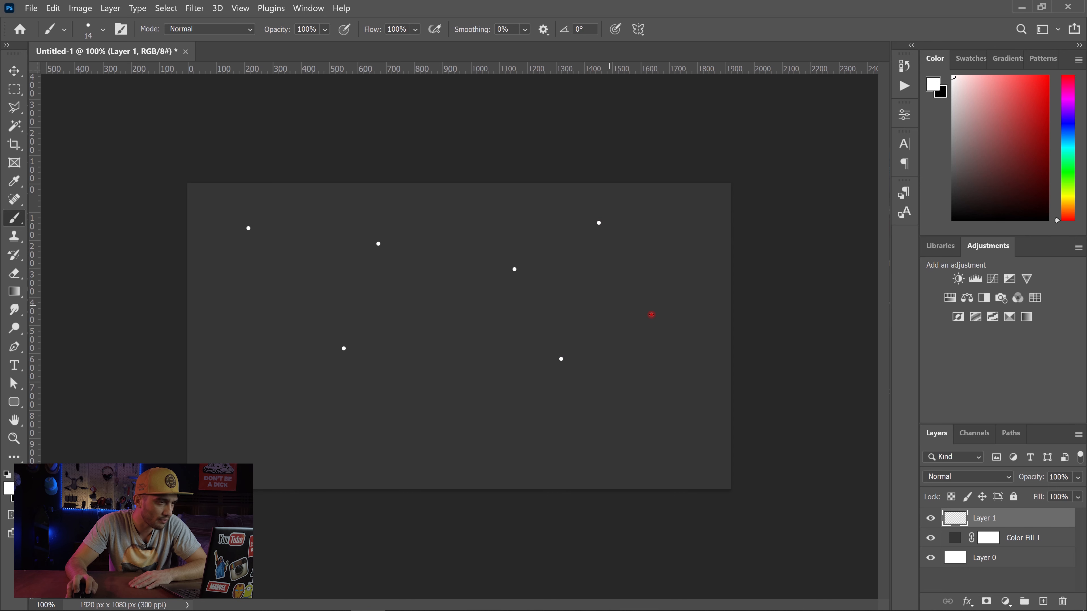
pyautogui.click(651, 314)
pyautogui.click(408, 414)
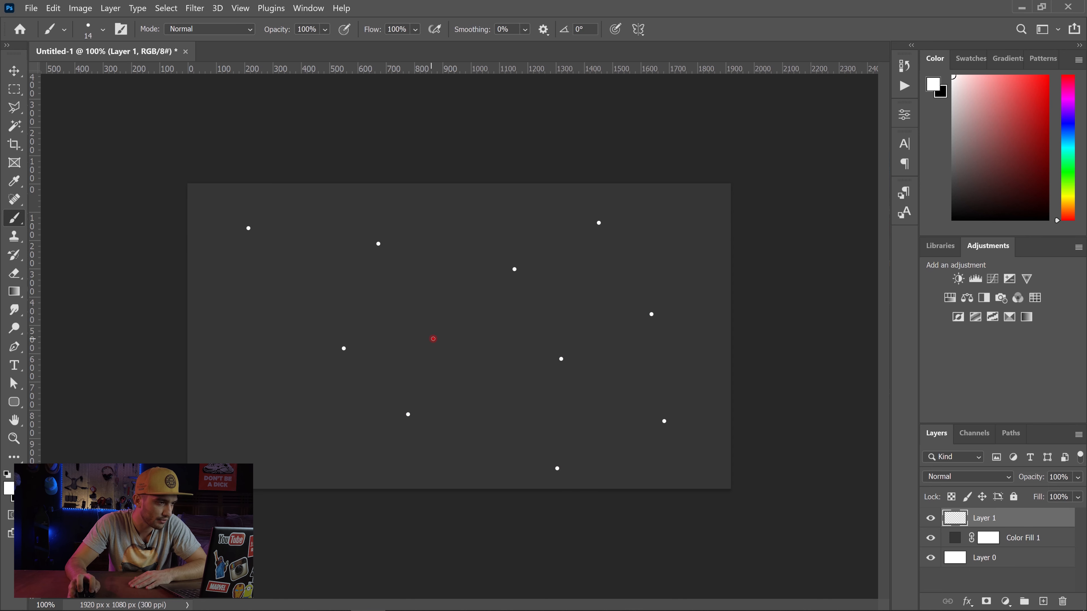
pyautogui.click(273, 262)
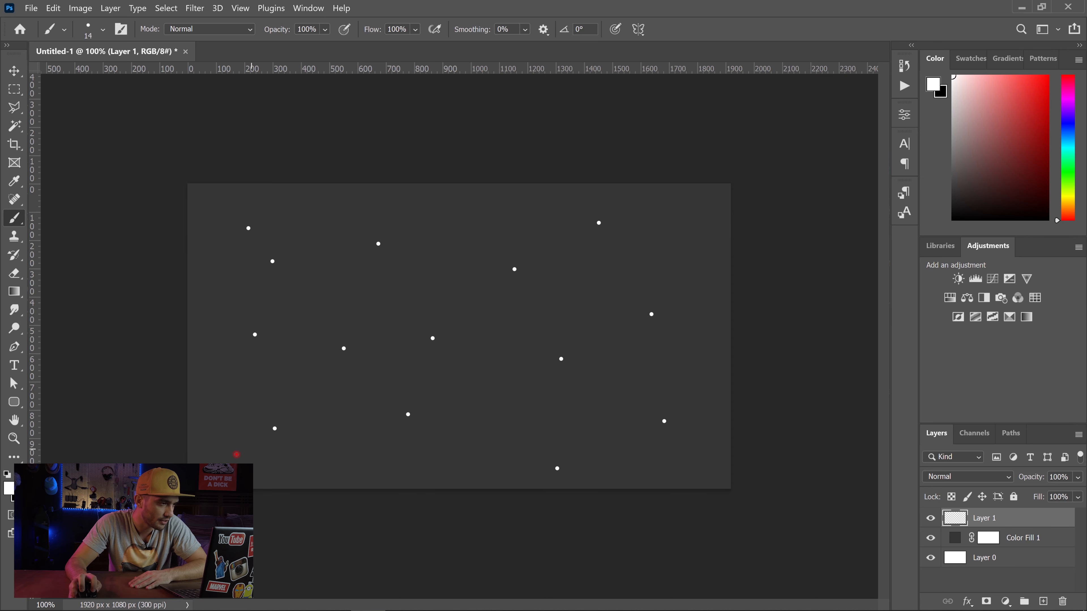
pyautogui.click(665, 252)
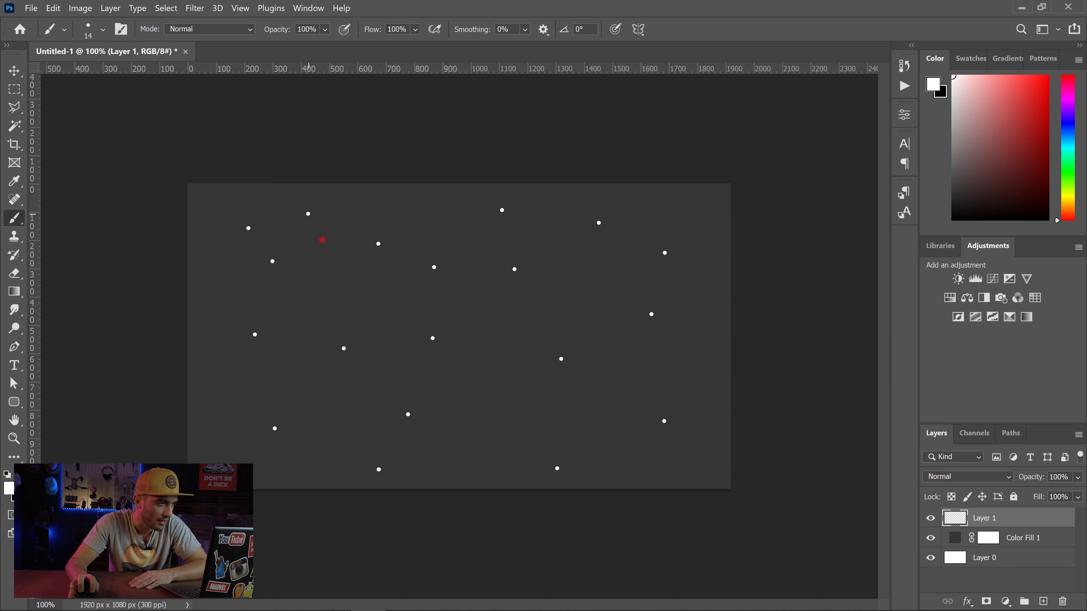
# Step: Reduce the brush size to 7 px and scatter smaller white dots between the larger ones
pyautogui.rightClick(542, 262)
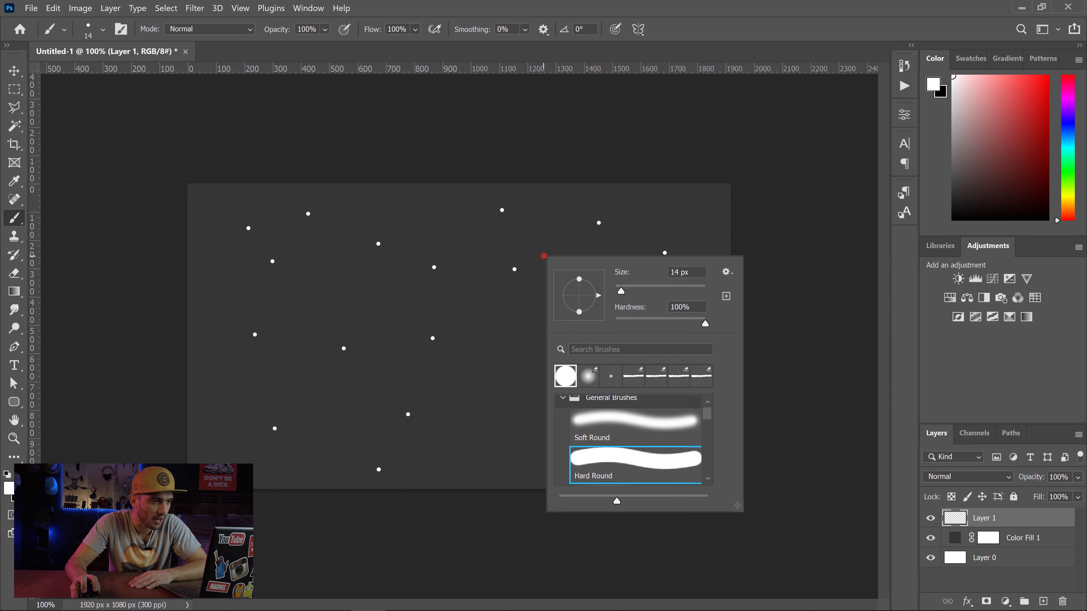
pyautogui.moveTo(680, 274); pyautogui.dragTo(658, 273)
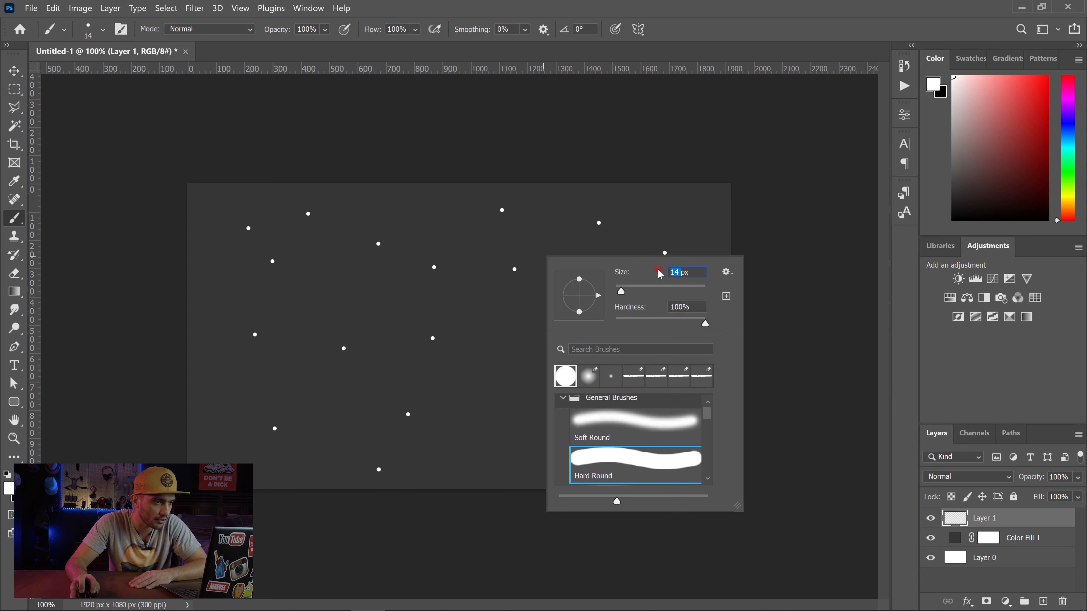
pyautogui.write('7')
pyautogui.press('Return')
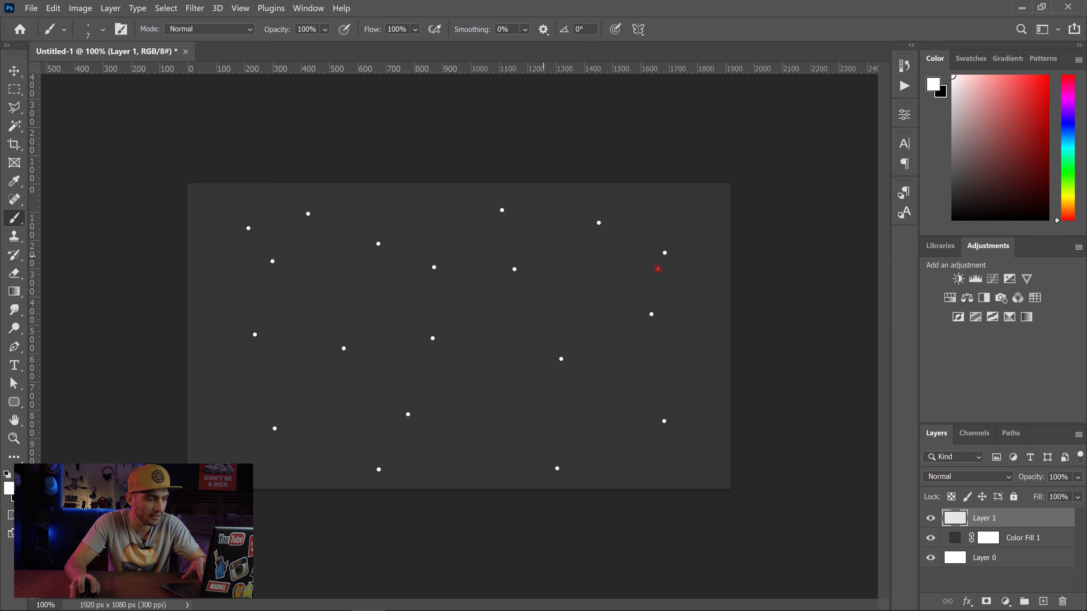
pyautogui.click(615, 297)
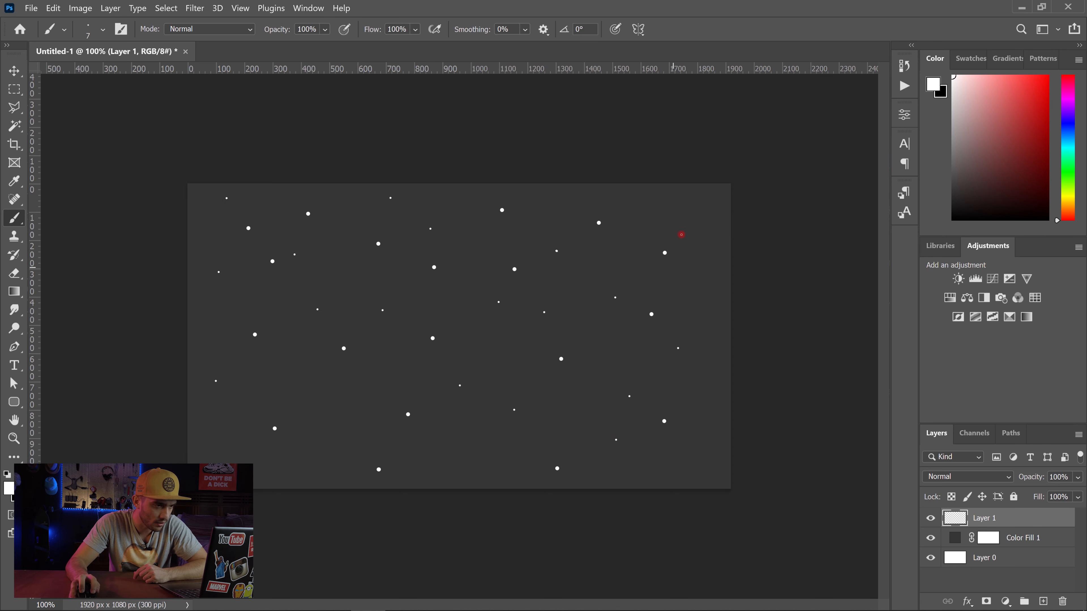
pyautogui.click(455, 461)
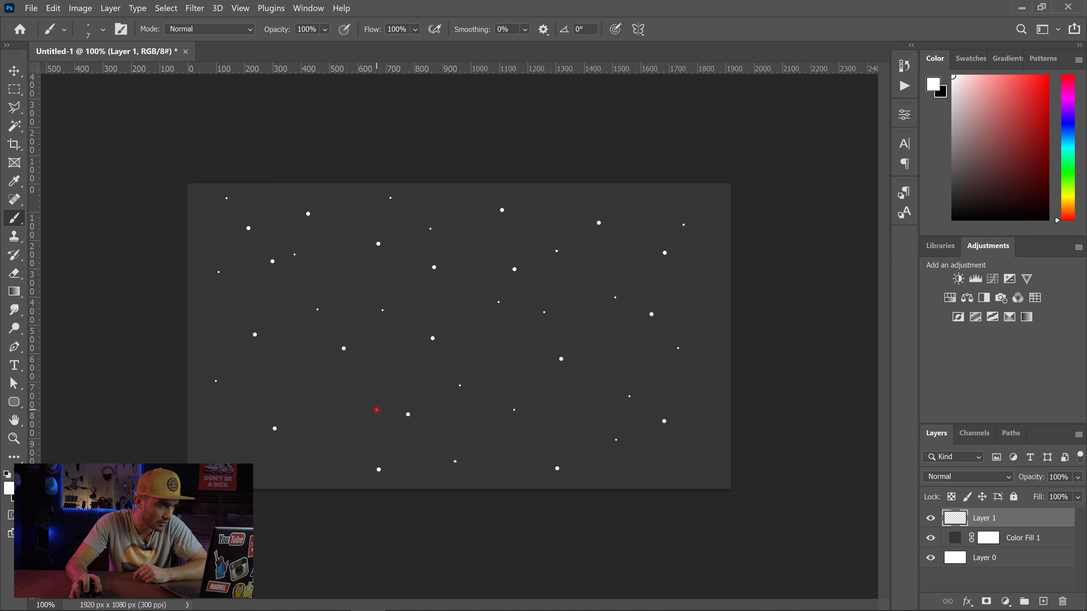
pyautogui.click(323, 406)
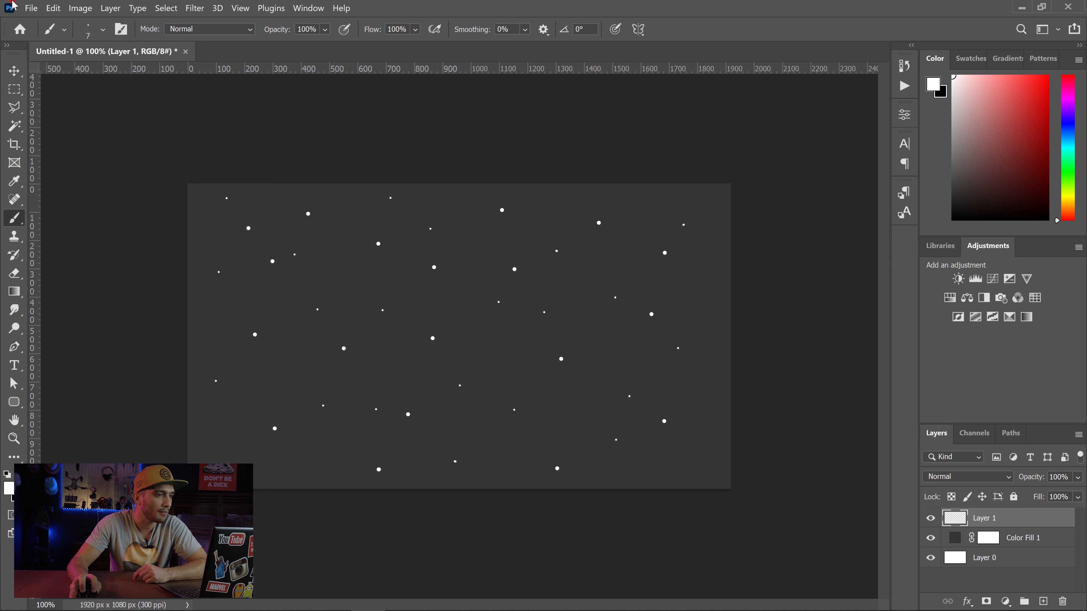
# Step: Save the image as a maximum-quality (12) JPEG named Back_1 in the Intro folder, and restore the separate layers
pyautogui.click(31, 8)
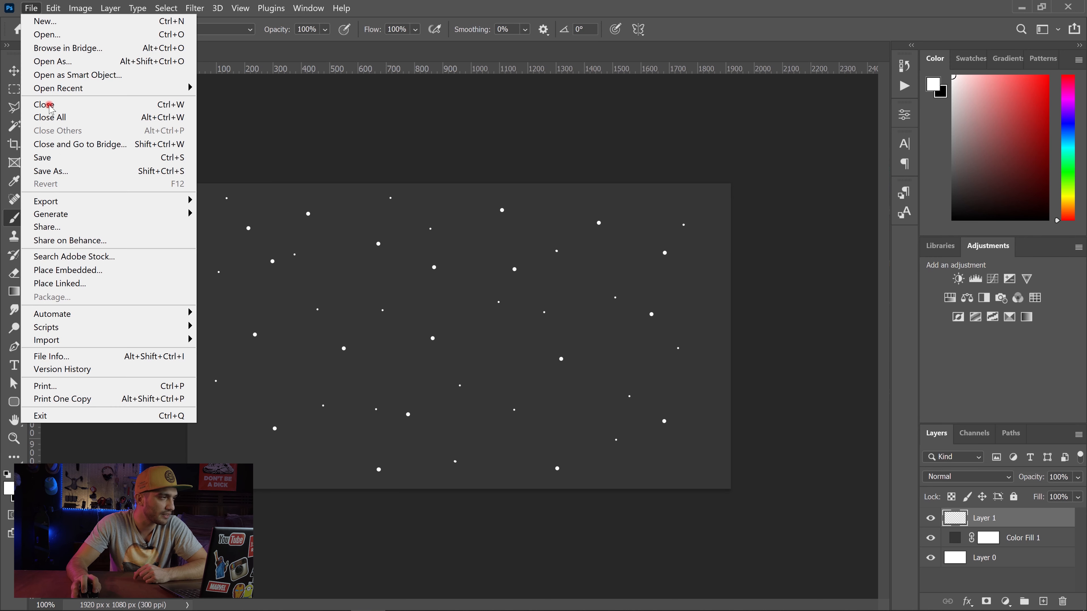
pyautogui.click(72, 171)
pyautogui.click(368, 462)
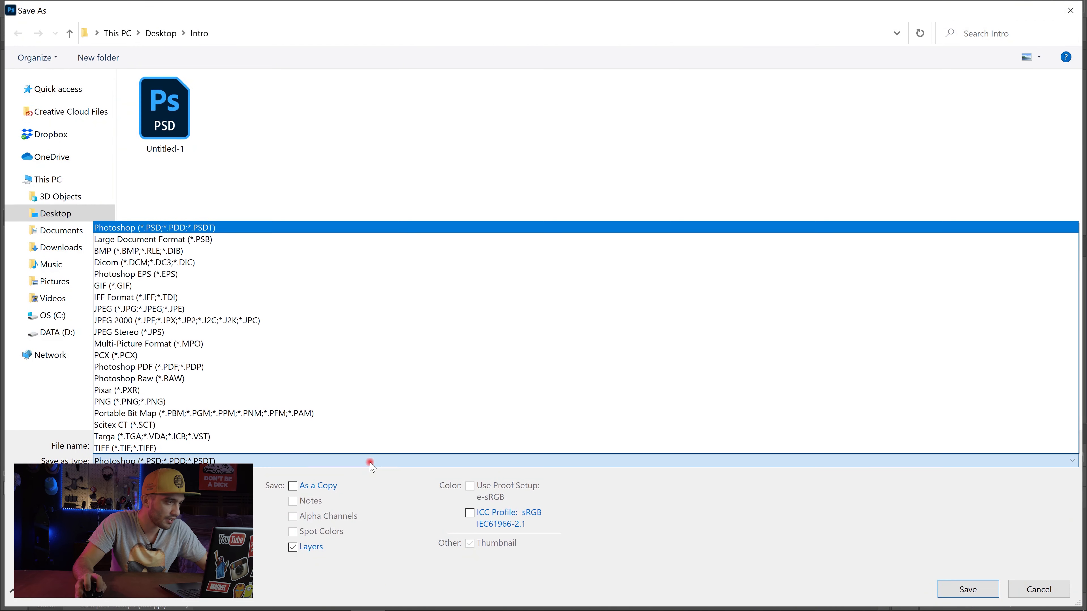
pyautogui.click(251, 308)
pyautogui.click(272, 445)
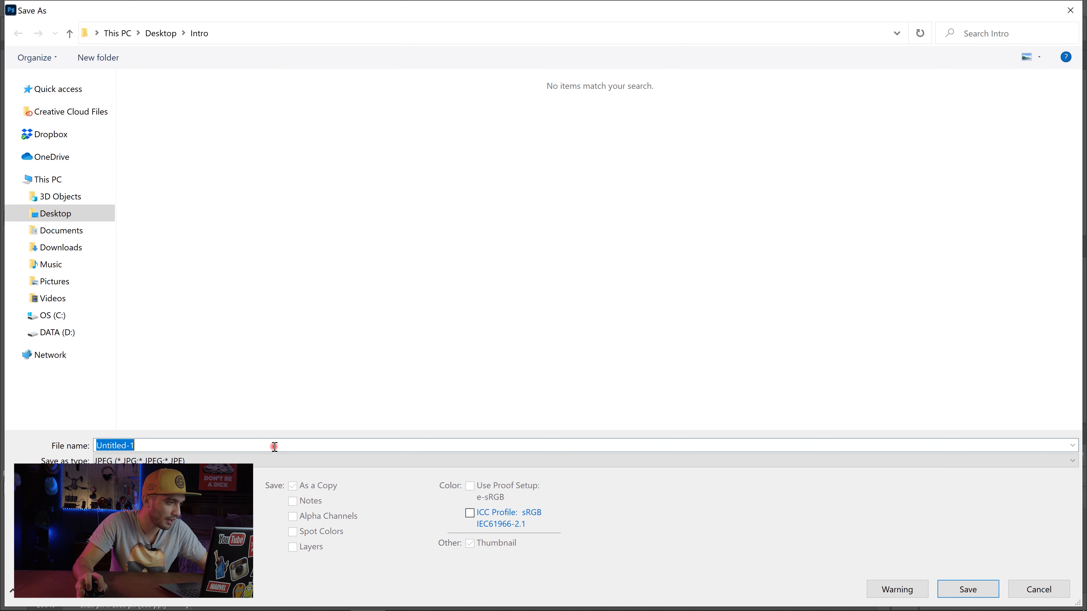
pyautogui.write('Back_1')
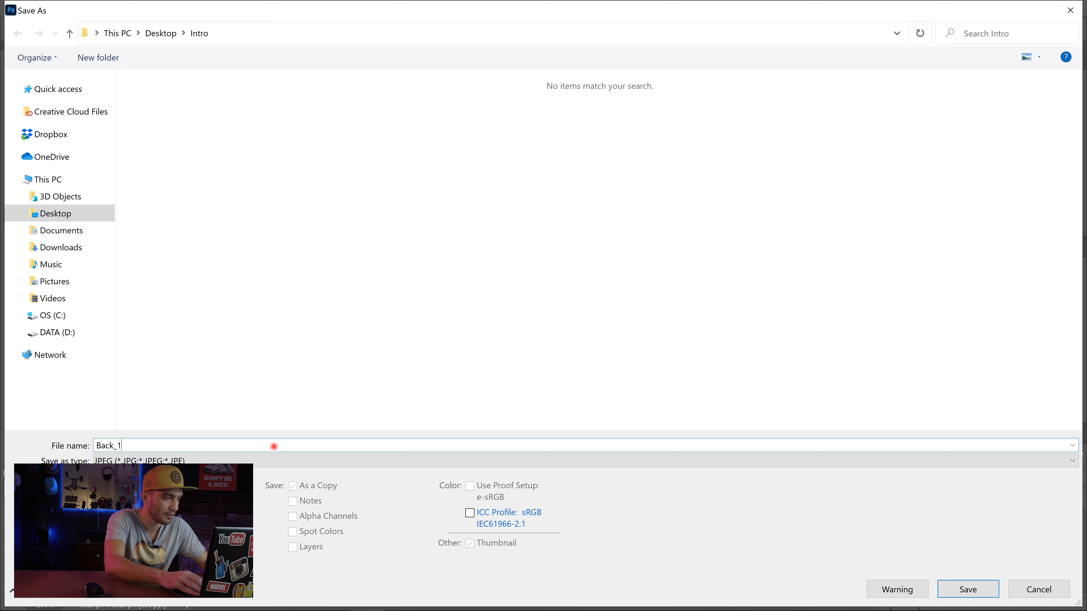
pyautogui.press('Return')
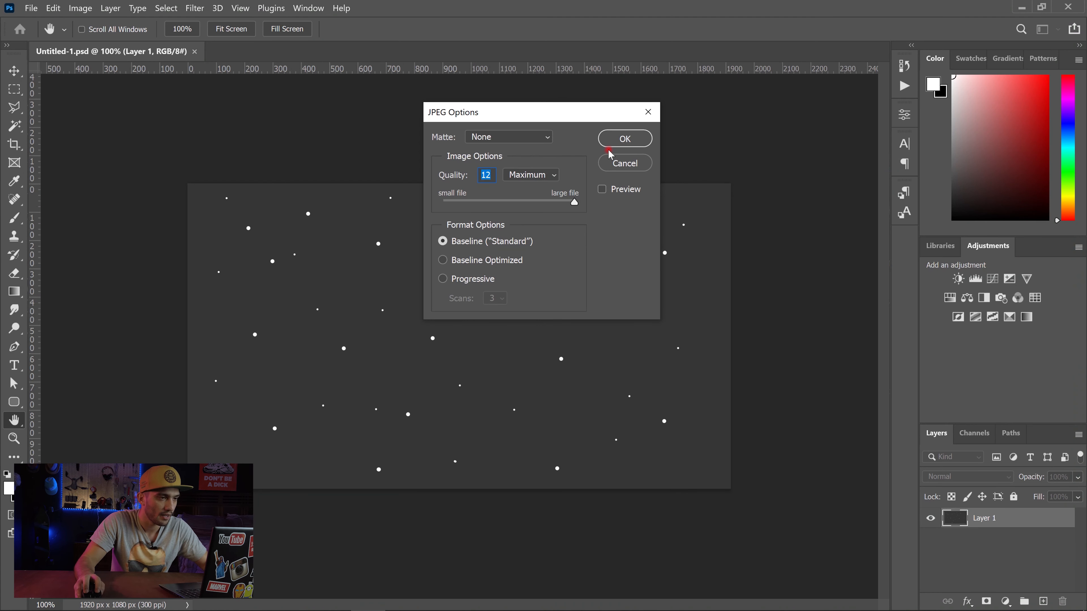
pyautogui.click(623, 140)
pyautogui.hotkey('ctrl', 'z')
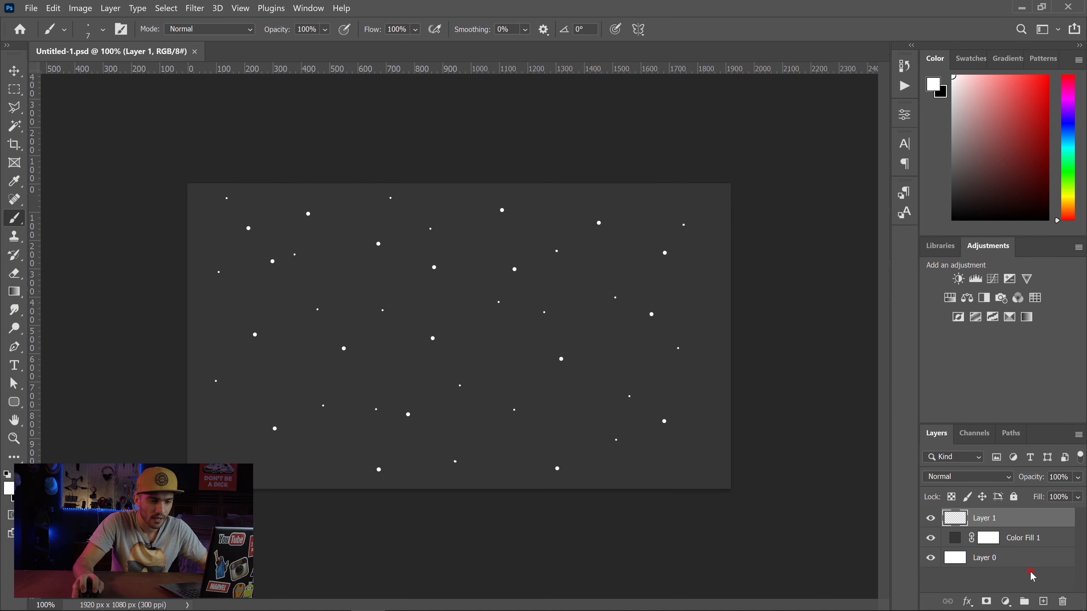
# Step: Hide the dotted layer and add a new empty layer above it
pyautogui.click(931, 519)
pyautogui.click(1043, 602)
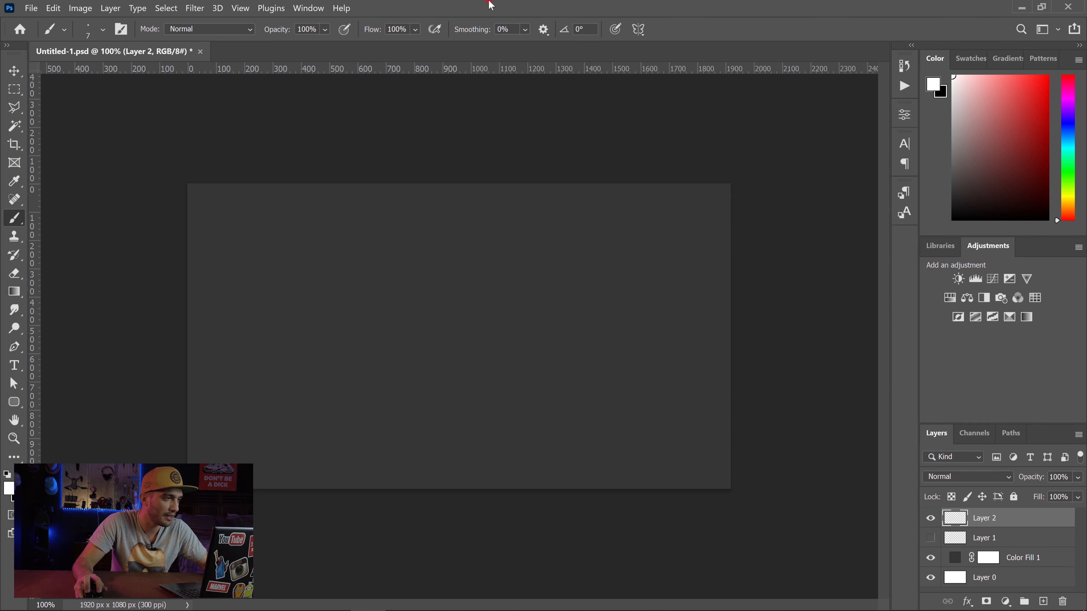
# Step: Set the brush size to 14 px and scatter single white dots over the whole canvas on the new layer
pyautogui.rightClick(630, 226)
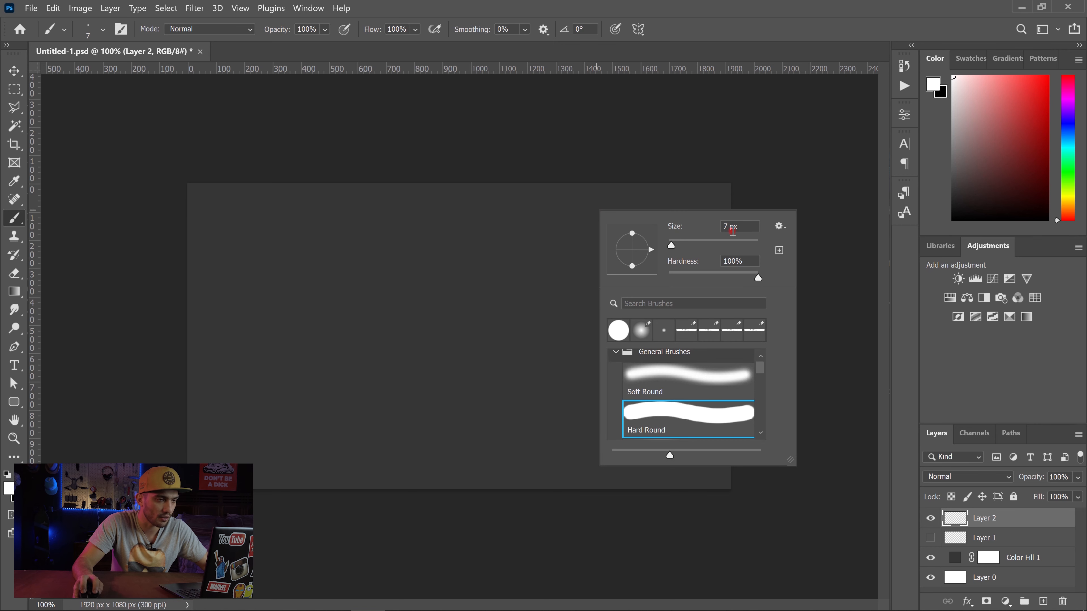
pyautogui.doubleClick(727, 227)
pyautogui.write('14')
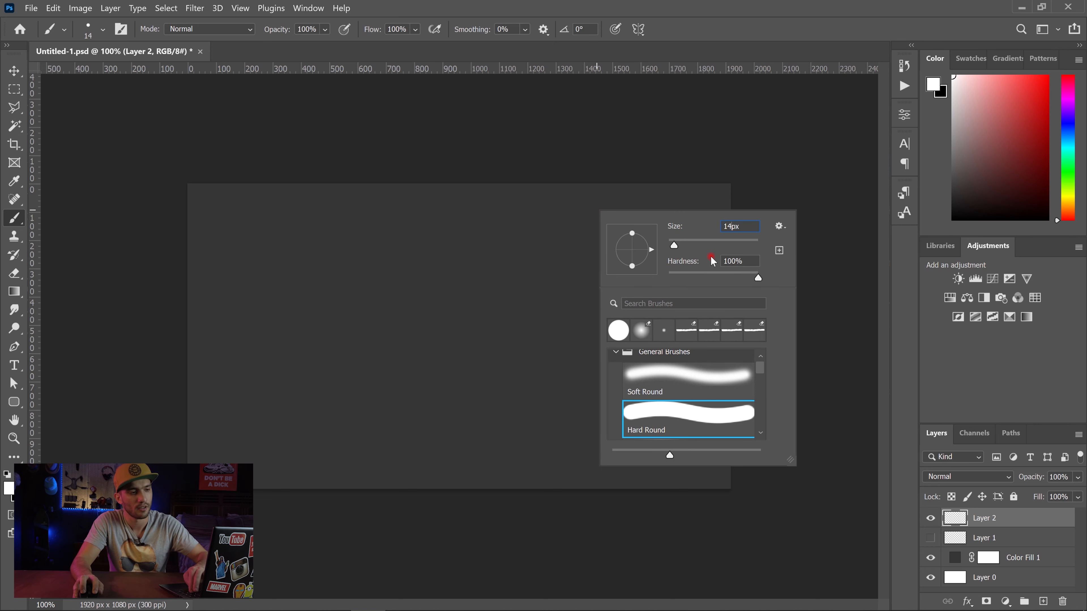
pyautogui.press('Return')
pyautogui.click(695, 254)
pyautogui.click(599, 247)
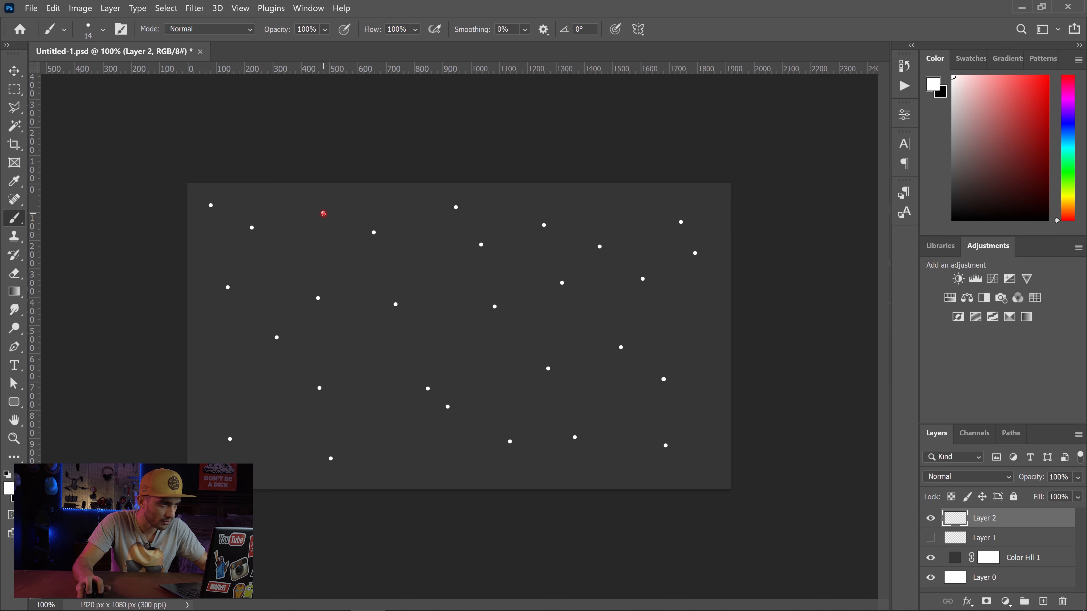
# Step: Reduce the brush size to 4 px and scatter tiny white dots between the larger ones
pyautogui.rightClick(565, 295)
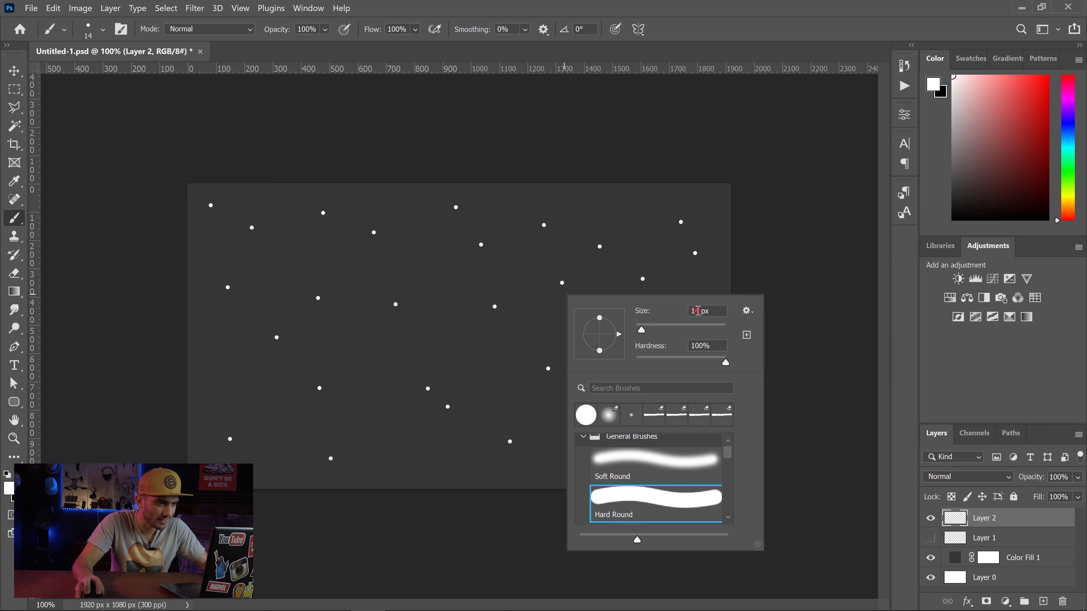
pyautogui.write('4')
pyautogui.press('Return')
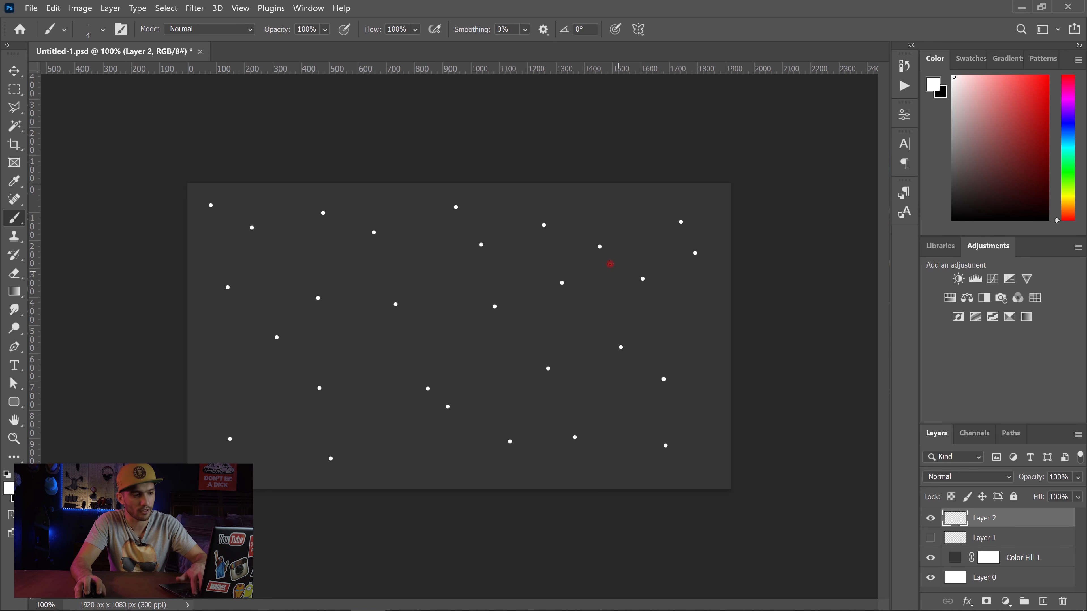
pyautogui.click(595, 293)
pyautogui.click(578, 321)
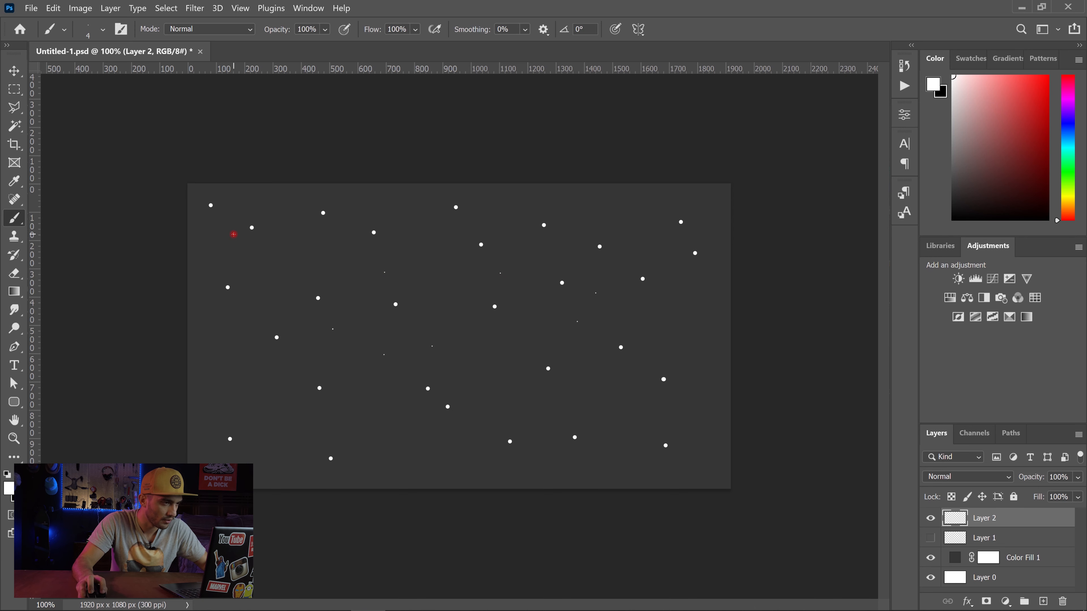
pyautogui.click(281, 424)
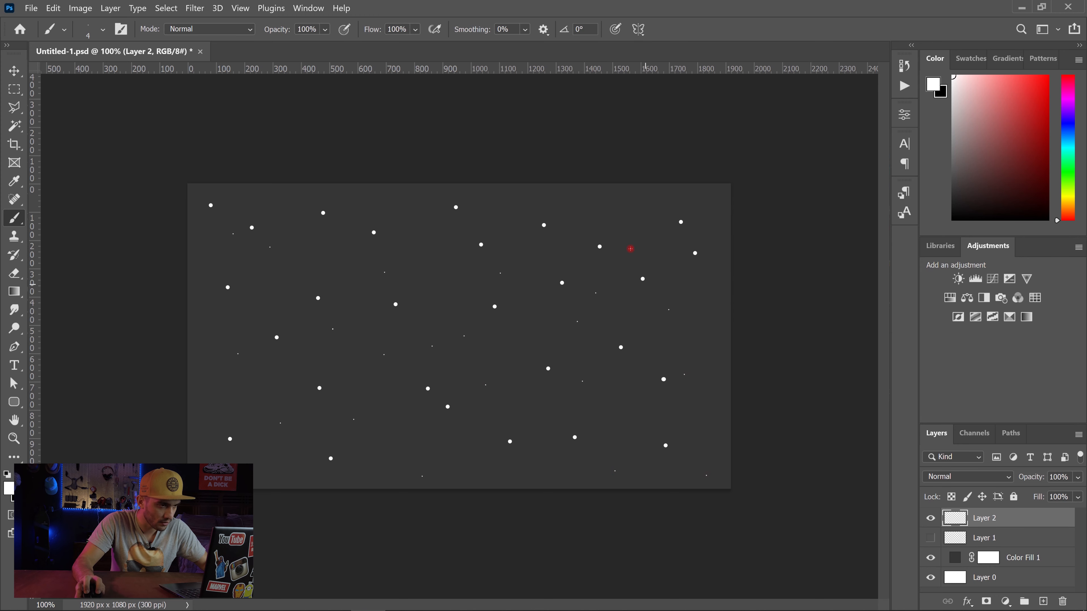
# Step: Save the image as a JPEG named Back_2 in the Intro folder
pyautogui.click(31, 8)
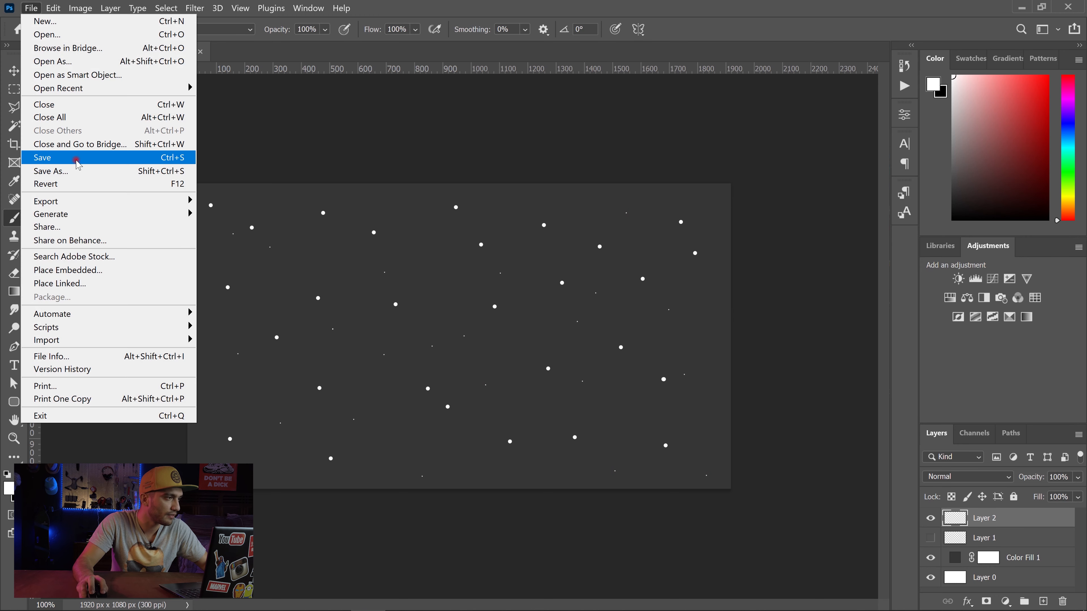
pyautogui.click(82, 172)
pyautogui.click(193, 460)
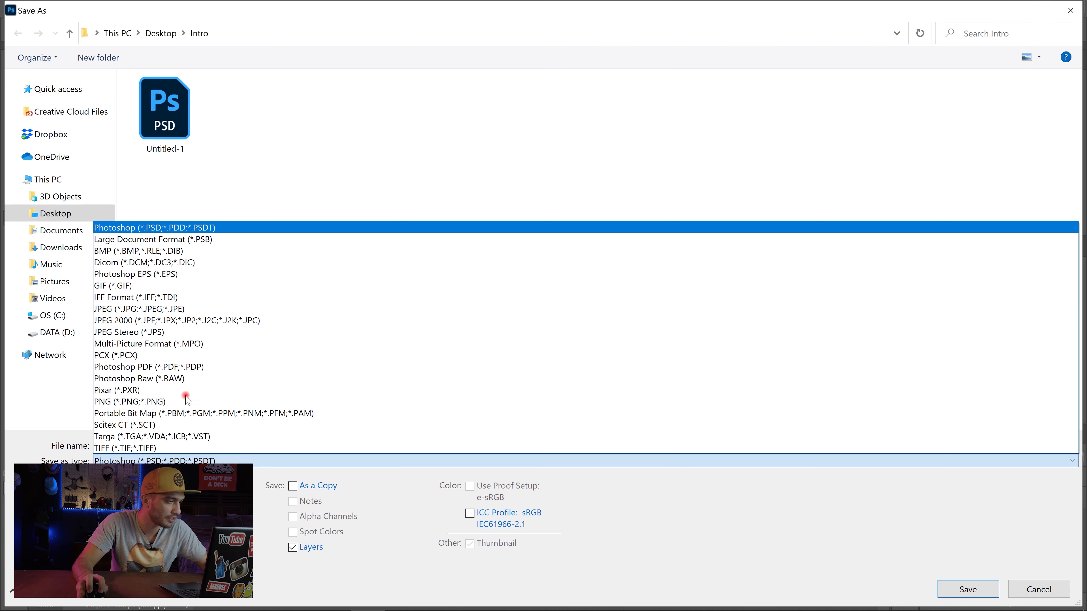
pyautogui.click(159, 309)
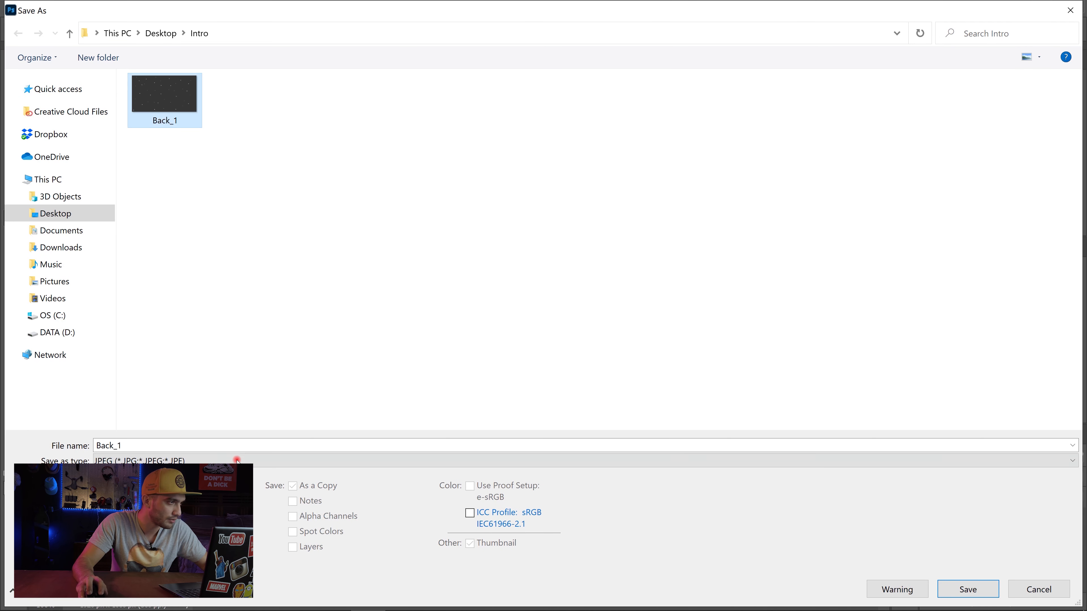
pyautogui.doubleClick(255, 445)
pyautogui.write('Back_2')
pyautogui.press('Return')
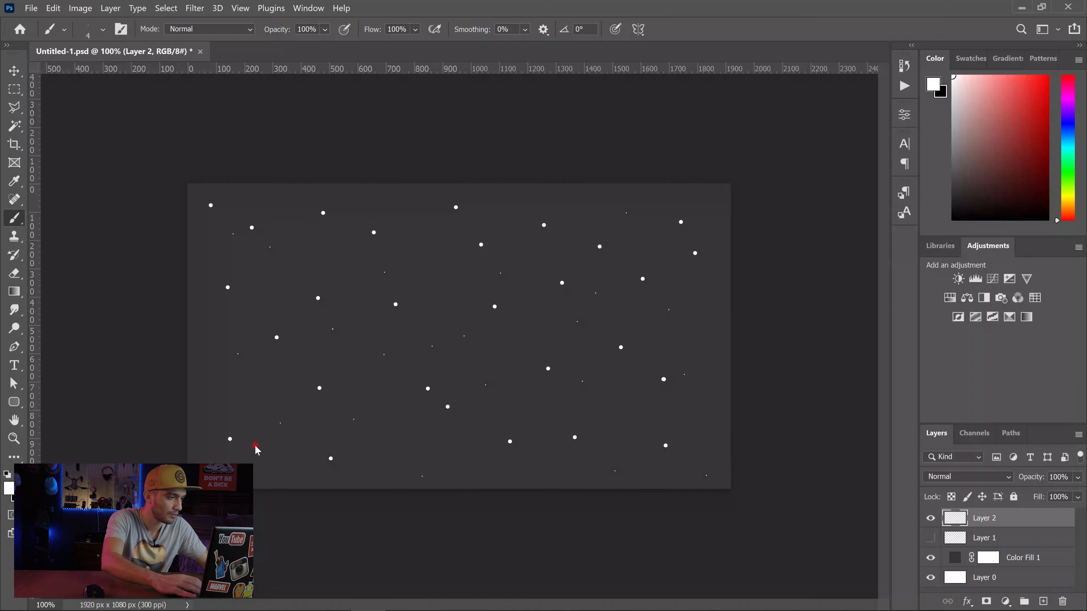
pyautogui.press('Return')
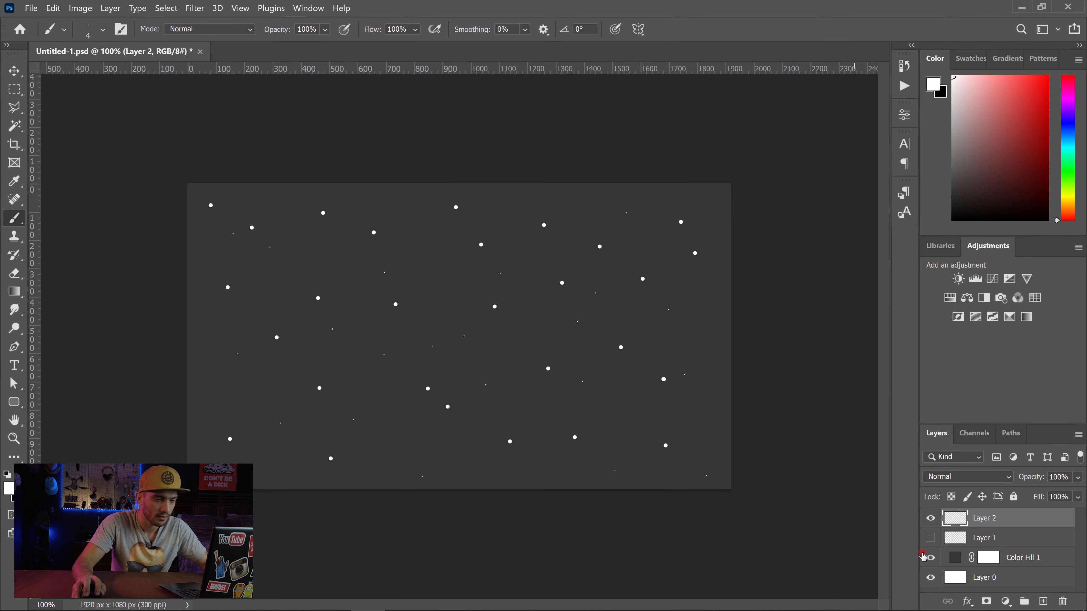
# Step: Hide Layer 2 and add another empty layer above it
pyautogui.click(930, 518)
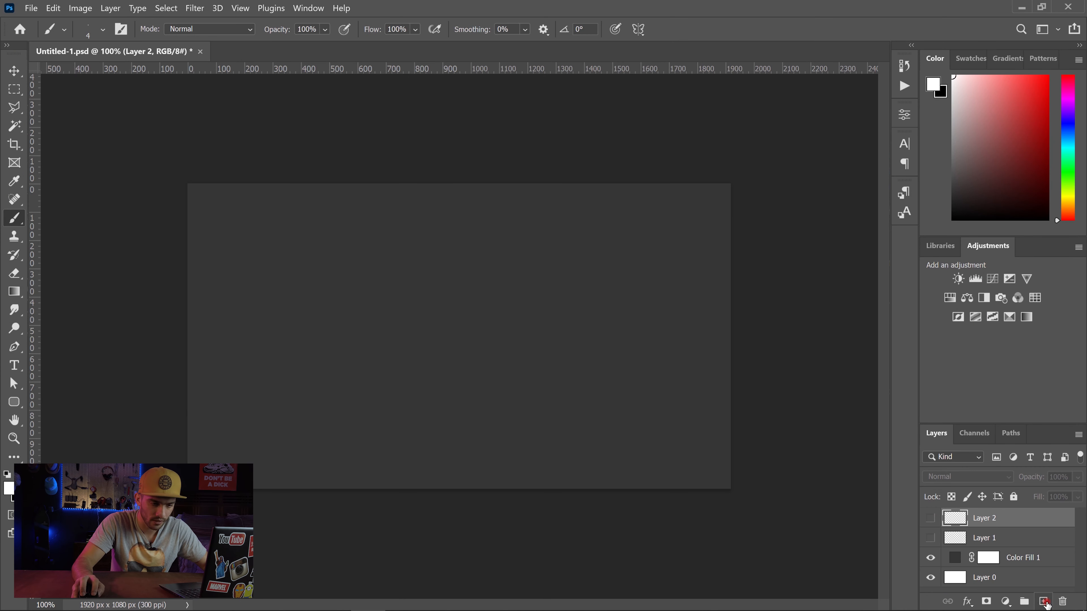
pyautogui.click(1045, 602)
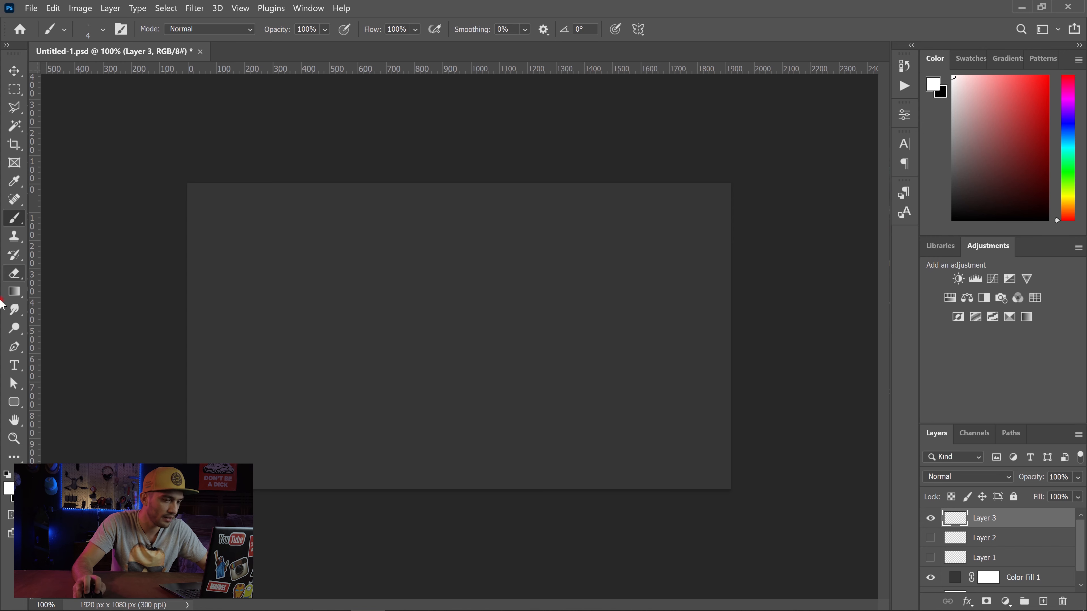
# Step: Set the brush size to 17 px and paint widely spaced white dots across the canvas on Layer 3
pyautogui.rightClick(560, 362)
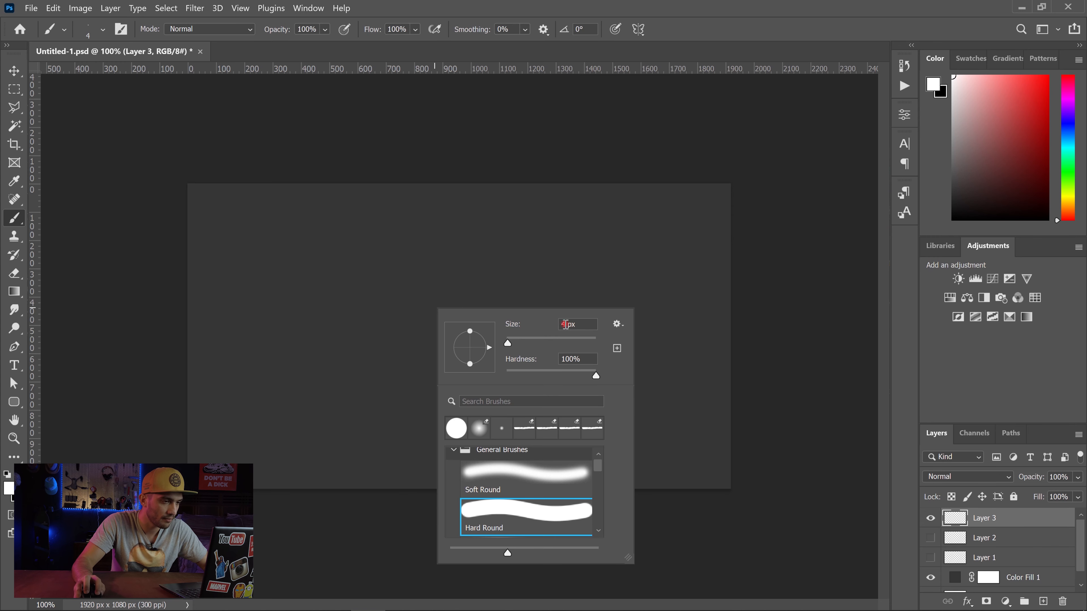
pyautogui.doubleClick(565, 324)
pyautogui.write('17')
pyautogui.press('Return')
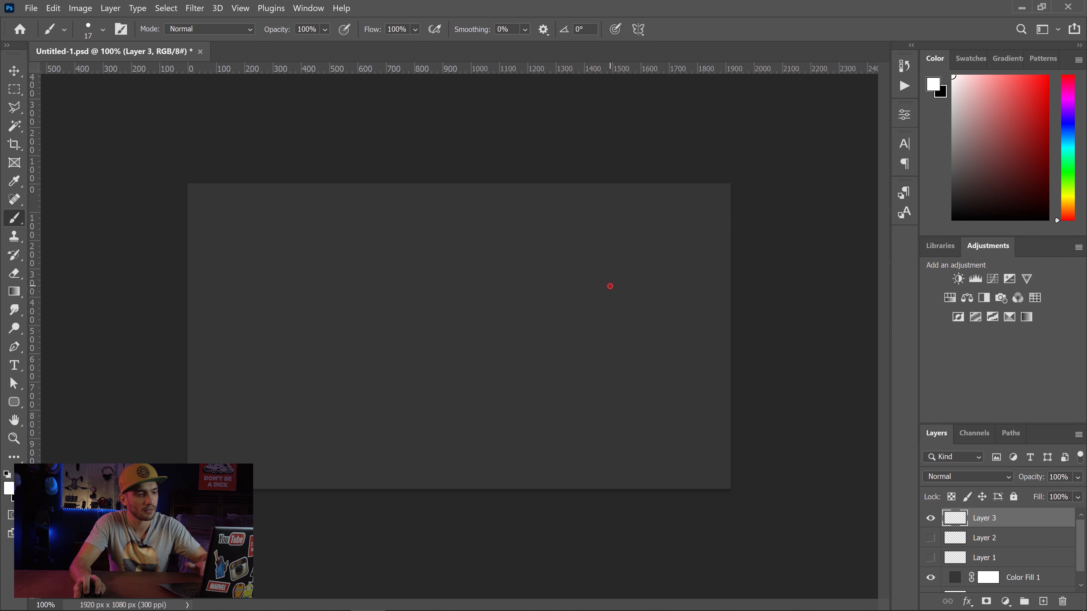
pyautogui.click(610, 285)
pyautogui.click(524, 216)
pyautogui.click(483, 372)
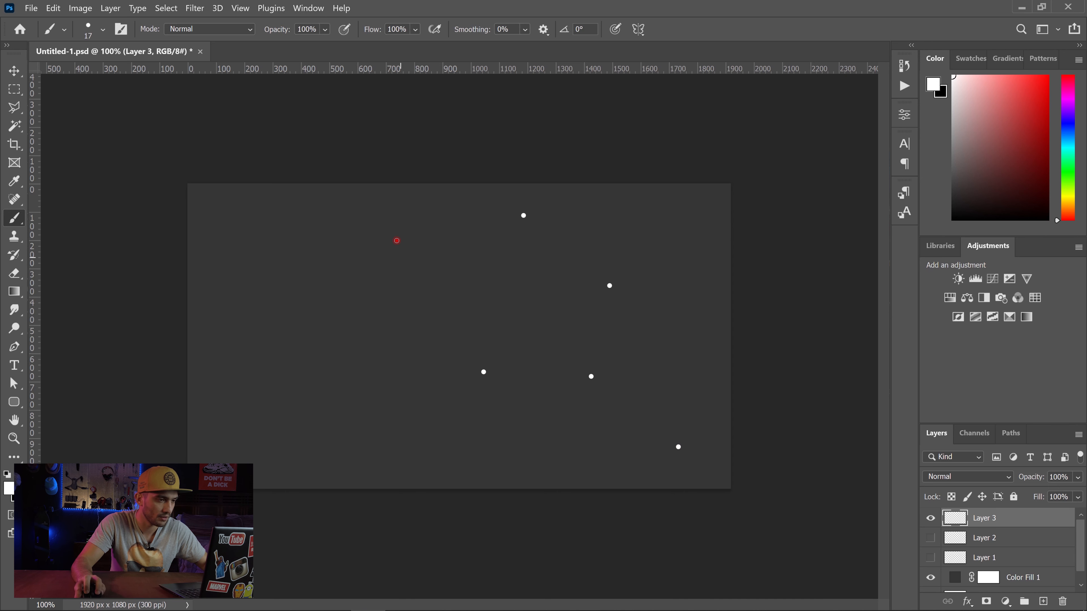
pyautogui.click(397, 240)
pyautogui.click(352, 321)
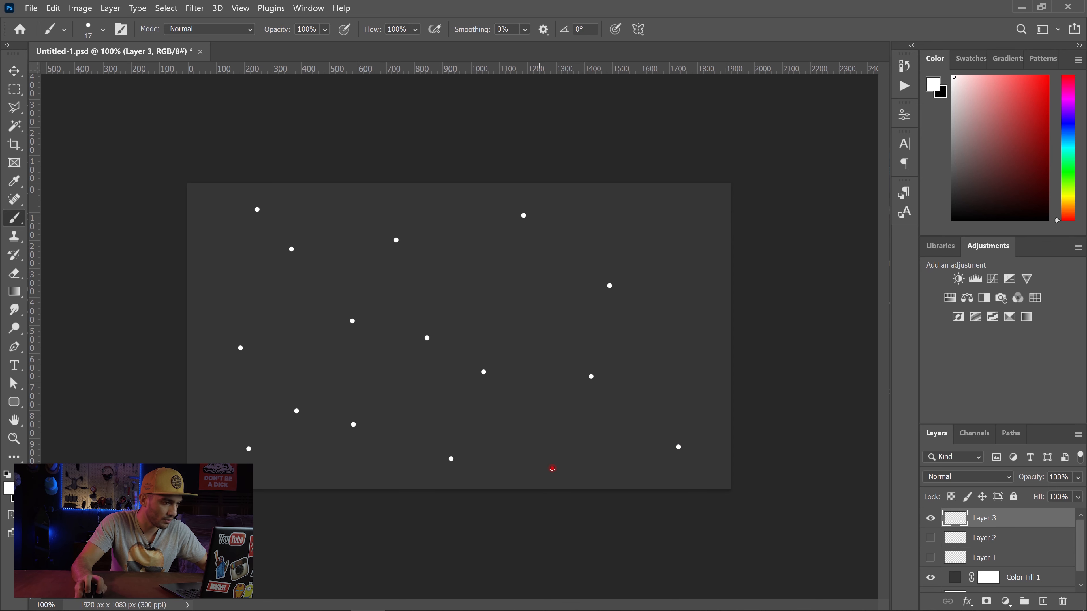
pyautogui.click(507, 305)
pyautogui.click(641, 218)
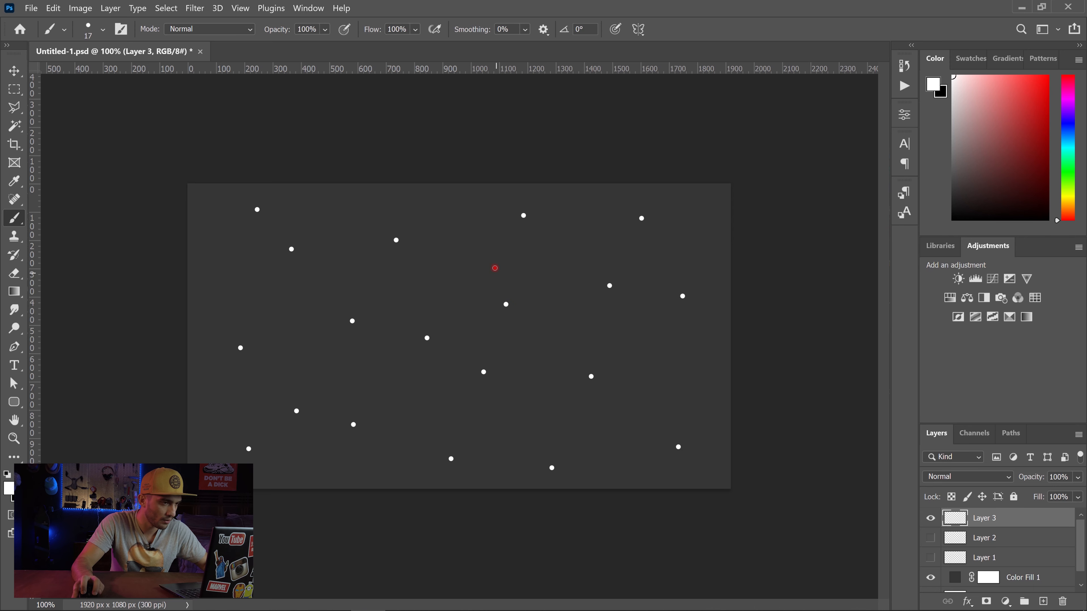
# Step: Reduce the brush size to 7 px and fill the gaps on Layer 3 with smaller white dots
pyautogui.rightClick(495, 268)
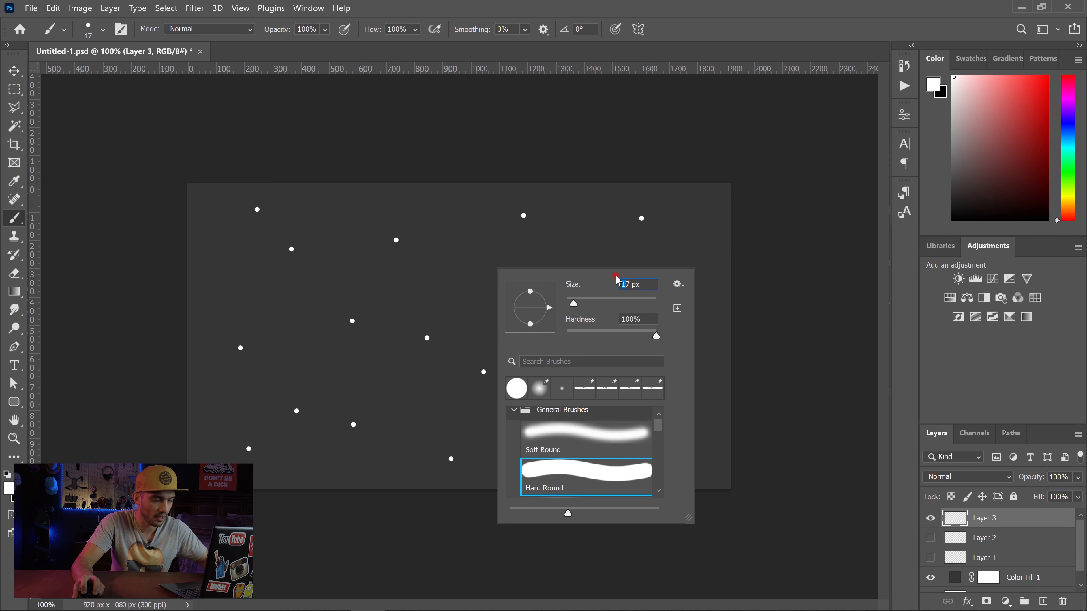
pyautogui.press('BackSpace')
pyautogui.press('Return')
pyautogui.click(550, 271)
pyautogui.click(454, 249)
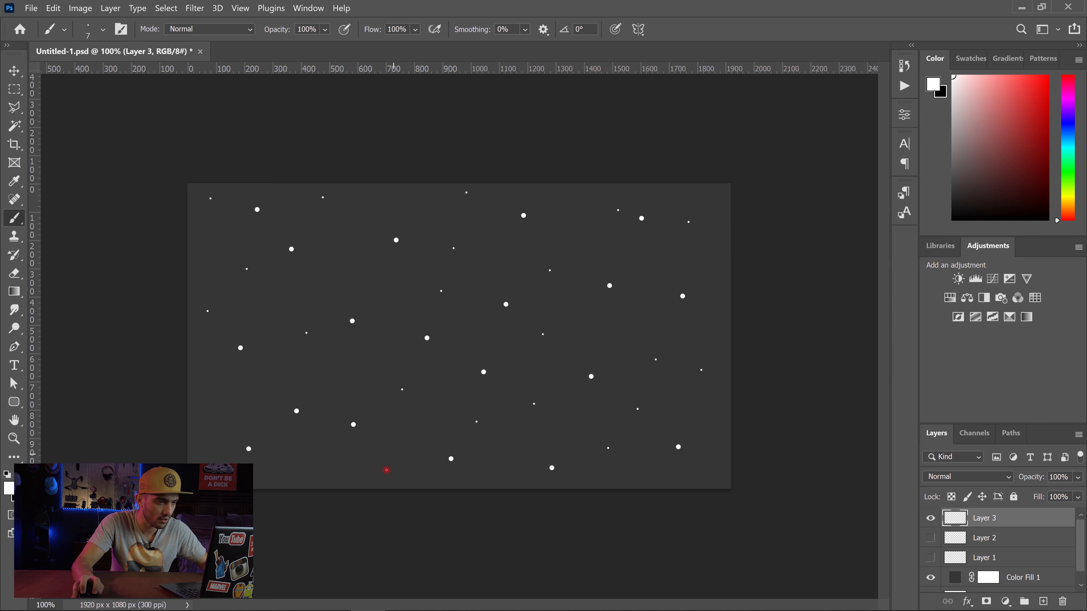
pyautogui.click(386, 470)
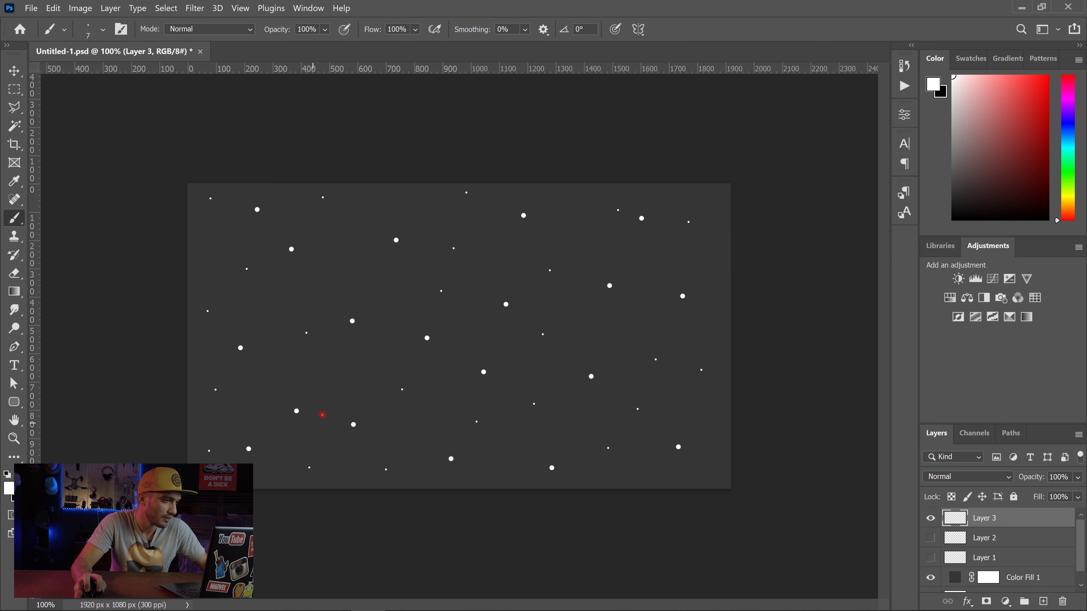
# Step: Save the image as a maximum-quality (12) JPEG named Back_3 in the Intro folder, and close Photoshop
pyautogui.click(26, 6)
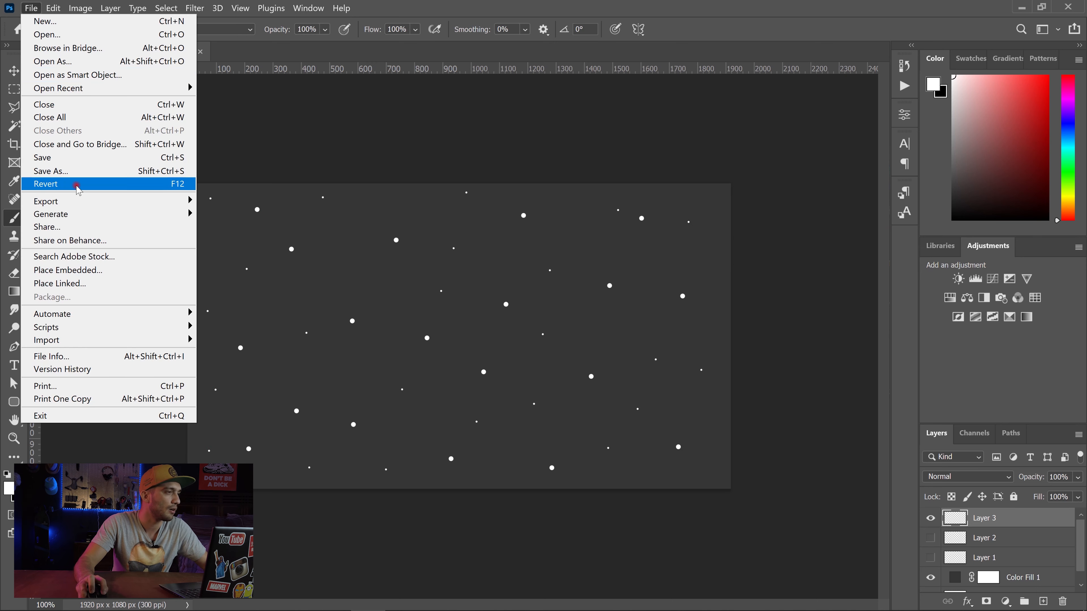
pyautogui.click(87, 173)
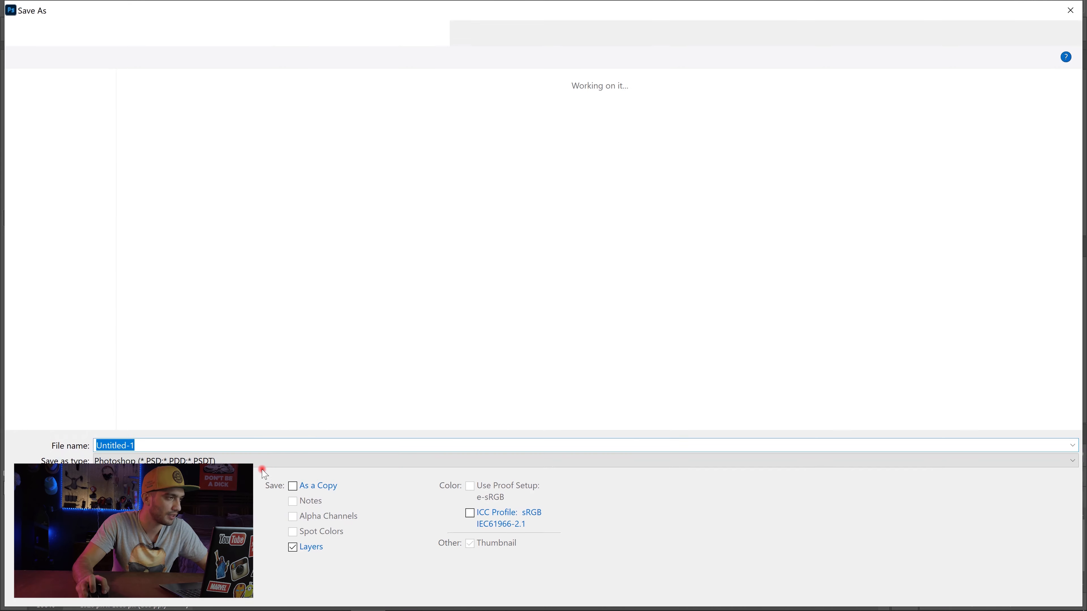
pyautogui.click(182, 460)
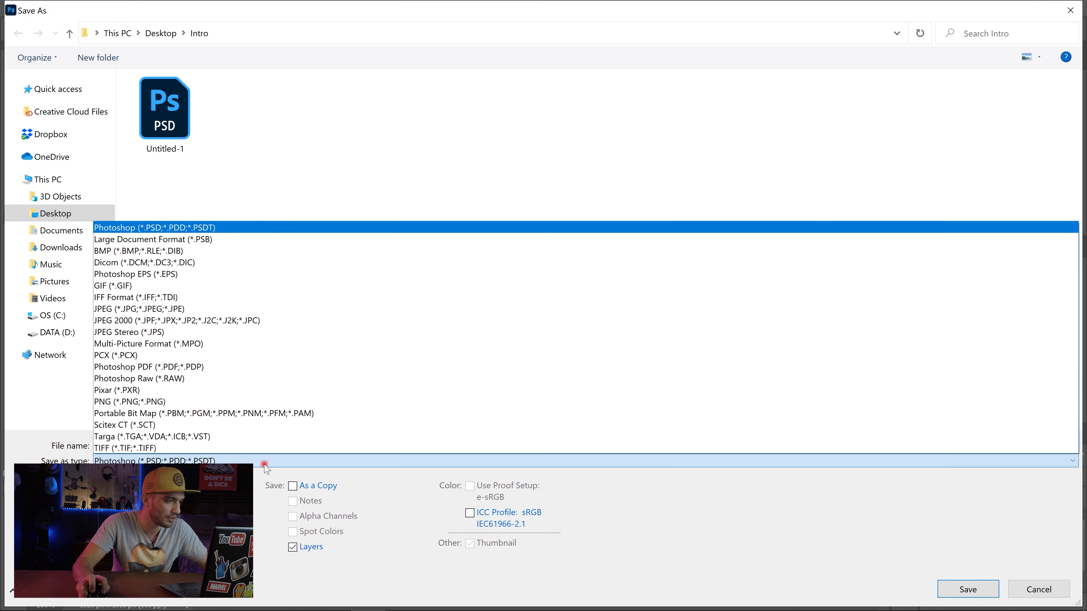
pyautogui.click(182, 309)
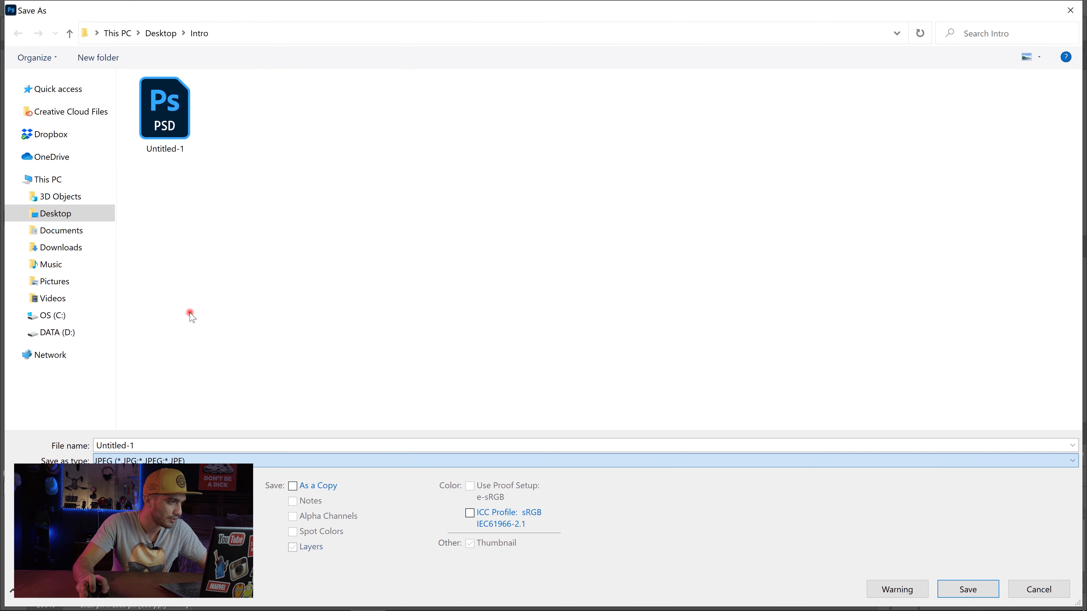
pyautogui.doubleClick(247, 445)
pyautogui.write('Back_3')
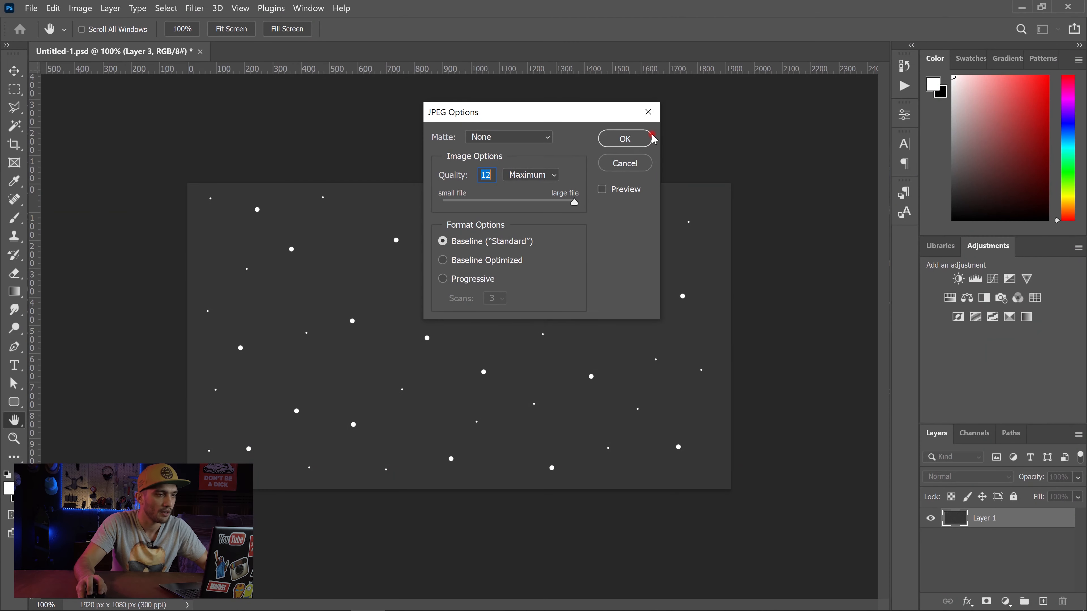
pyautogui.click(625, 139)
pyautogui.click(1069, 6)
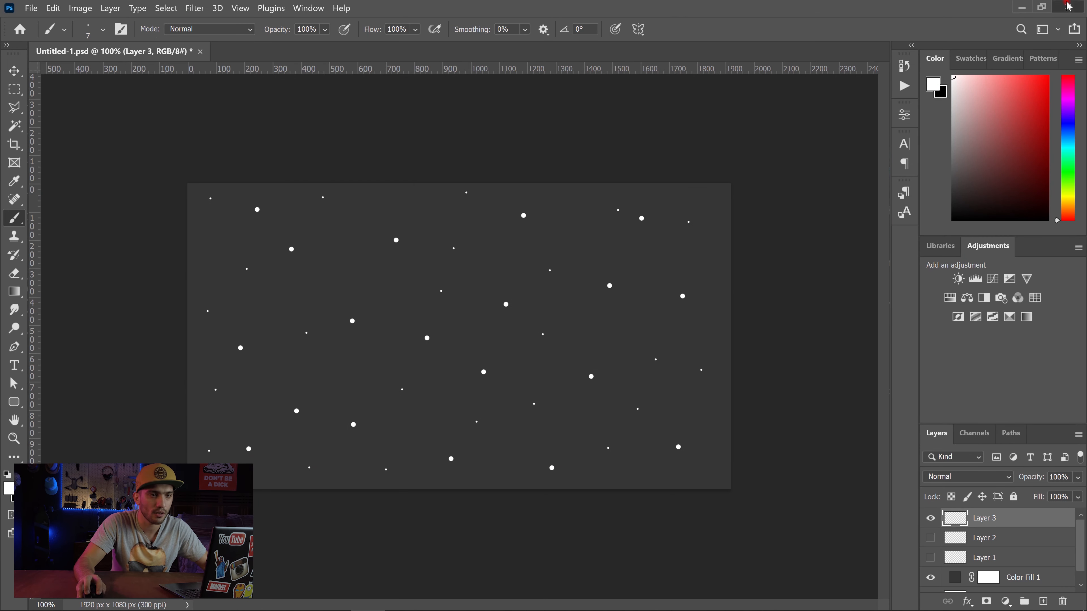
pyautogui.click(626, 257)
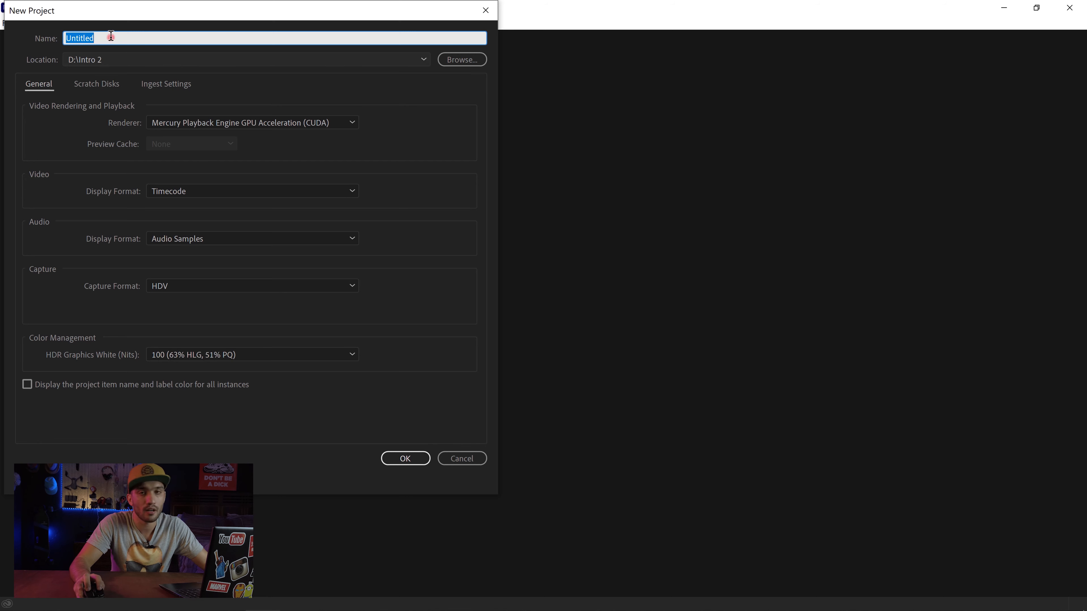
# Step: Set the new Premiere Pro project's location to the Intro folder on the Desktop
pyautogui.click(452, 59)
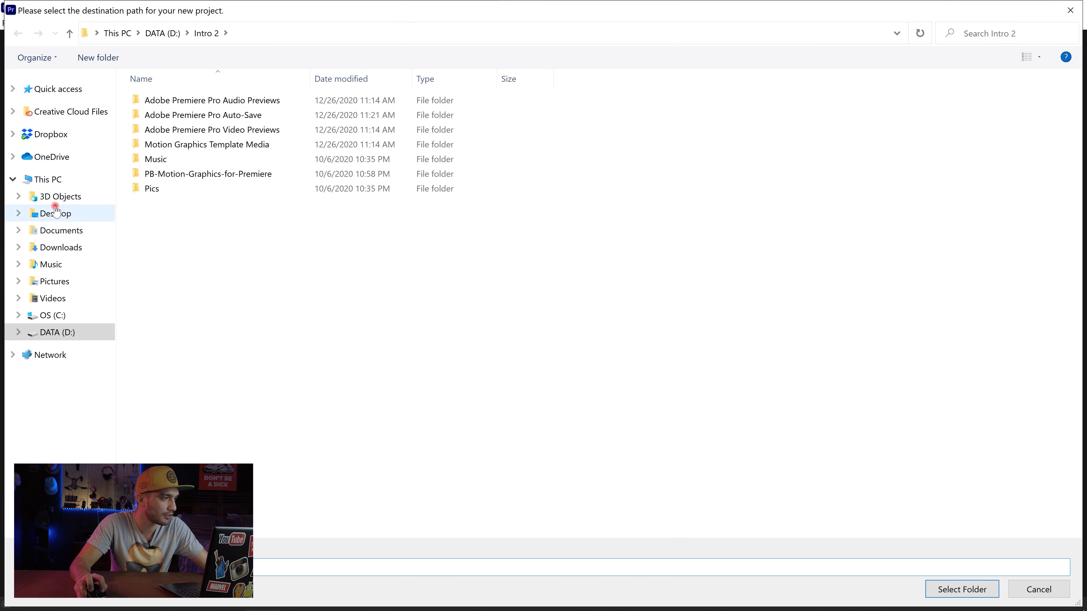
pyautogui.click(56, 212)
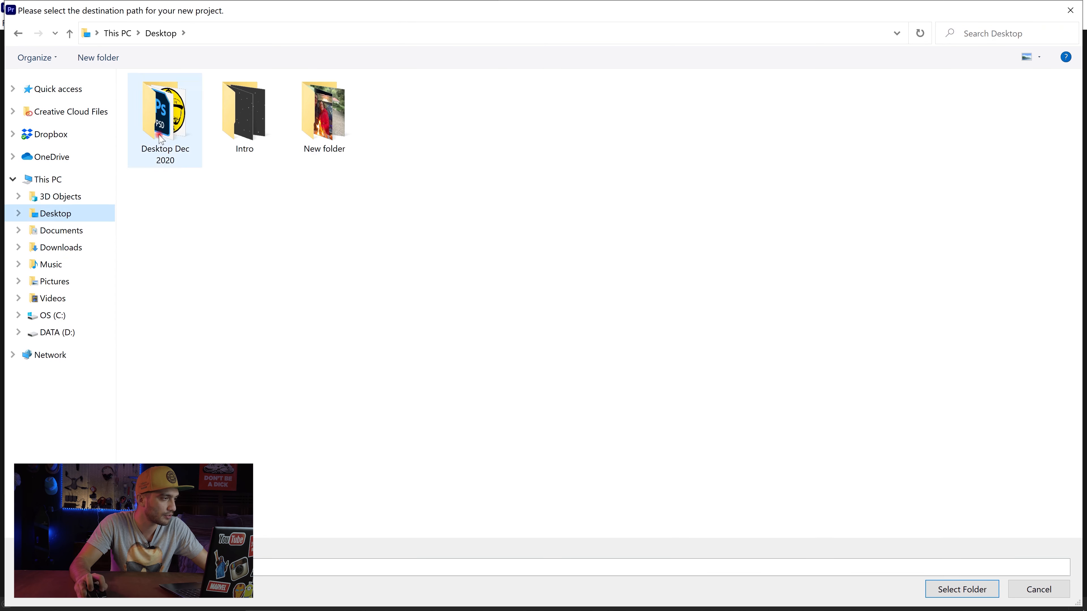
pyautogui.doubleClick(241, 112)
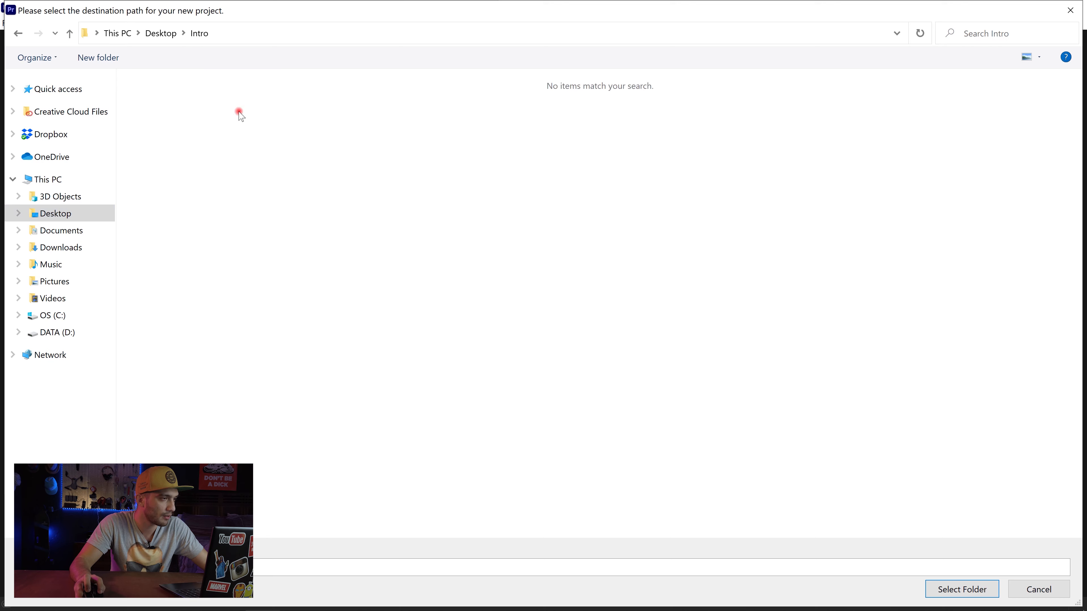
pyautogui.click(970, 589)
# Step: Name the new project Intro New
pyautogui.moveTo(168, 36); pyautogui.dragTo(17, 26)
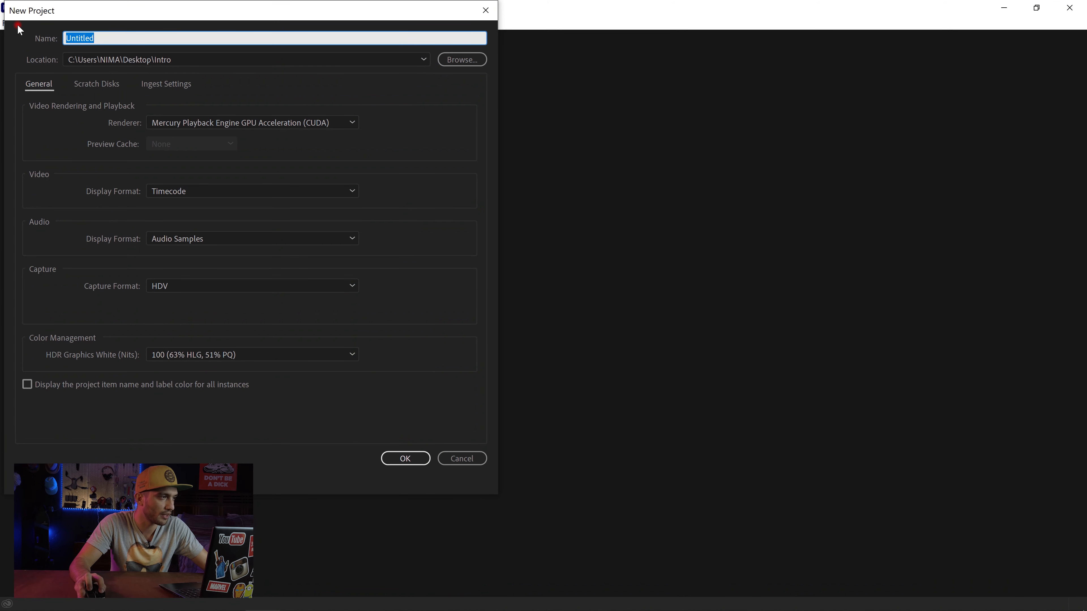
pyautogui.write('Int')
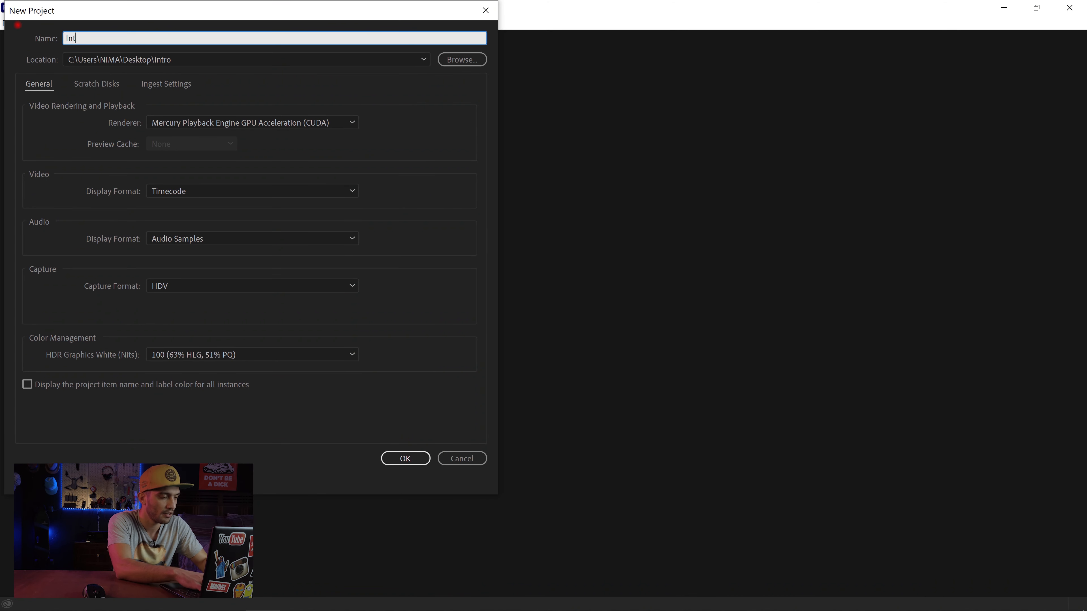
pyautogui.write('ro New')
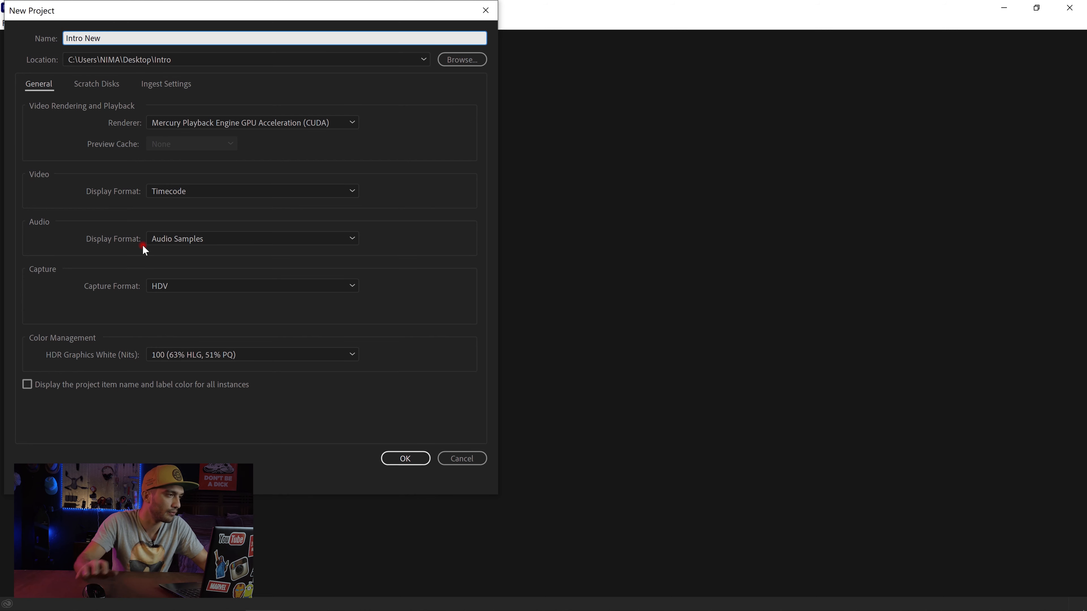
# Step: Create the project and add a sequence named Intro New using the RED R3D 1080p 16x9 24 preset
pyautogui.click(406, 460)
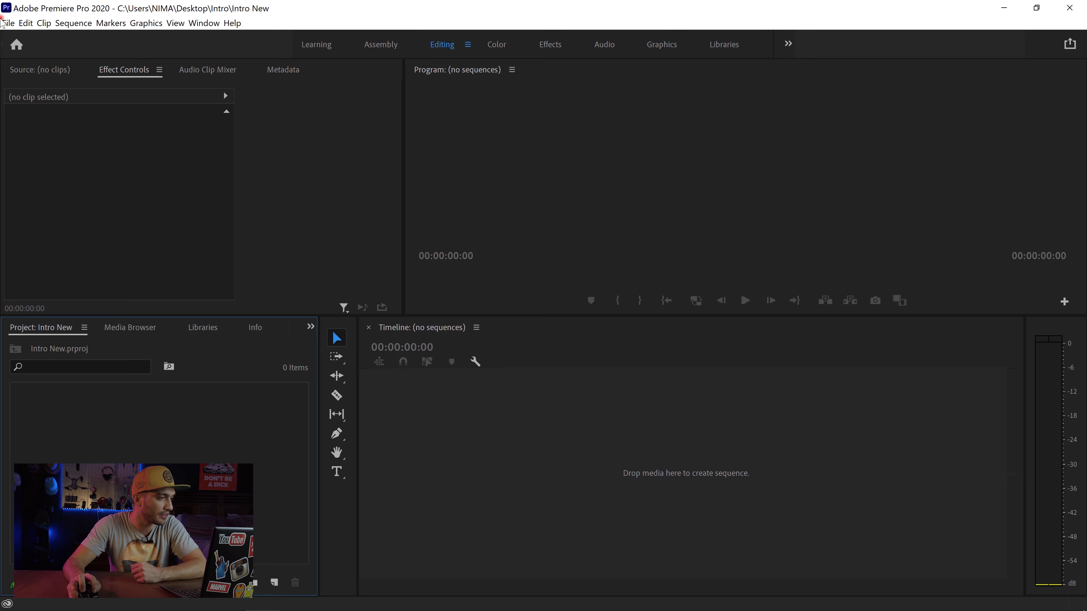
pyautogui.click(9, 23)
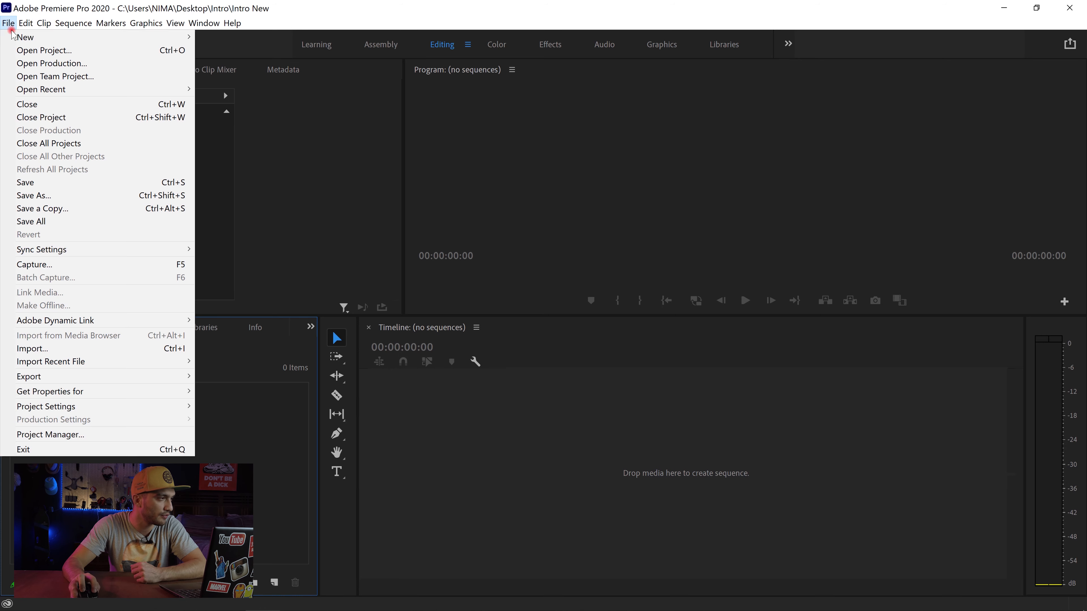
pyautogui.moveTo(43, 37)
pyautogui.click(308, 76)
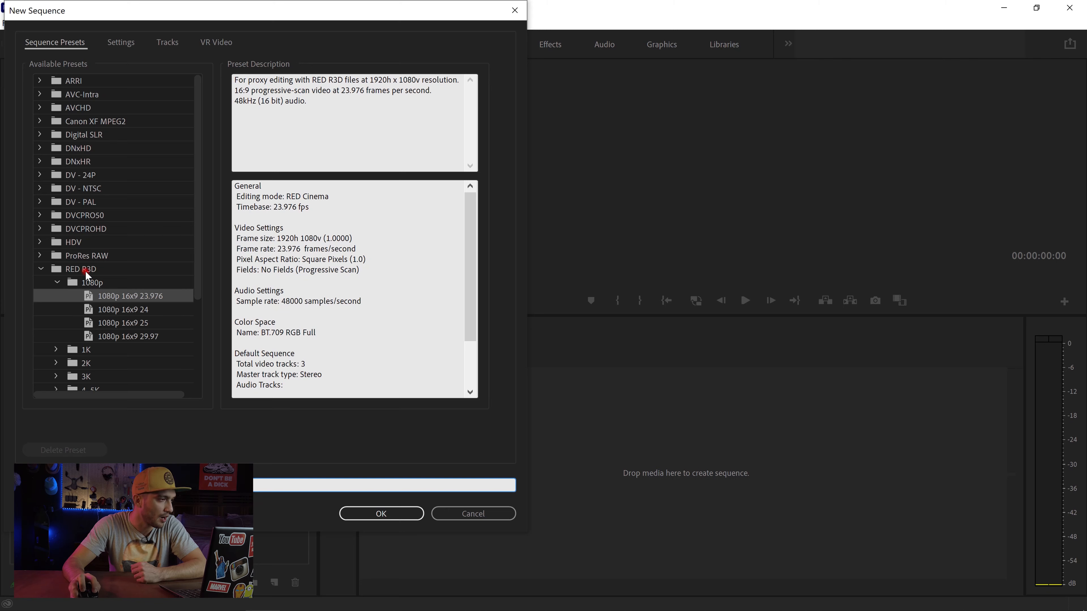
pyautogui.click(112, 297)
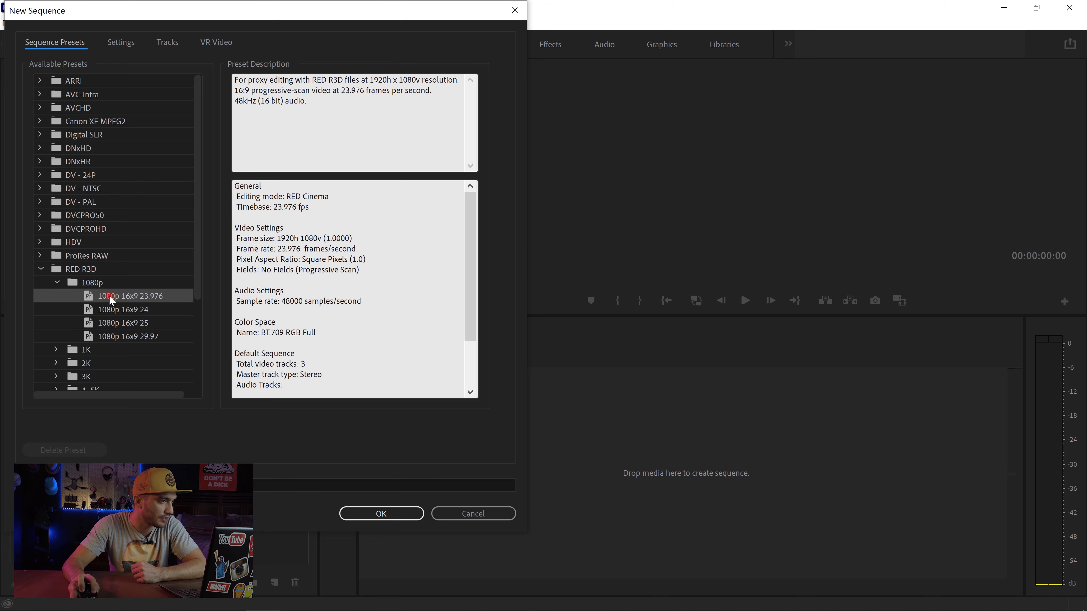
pyautogui.click(141, 311)
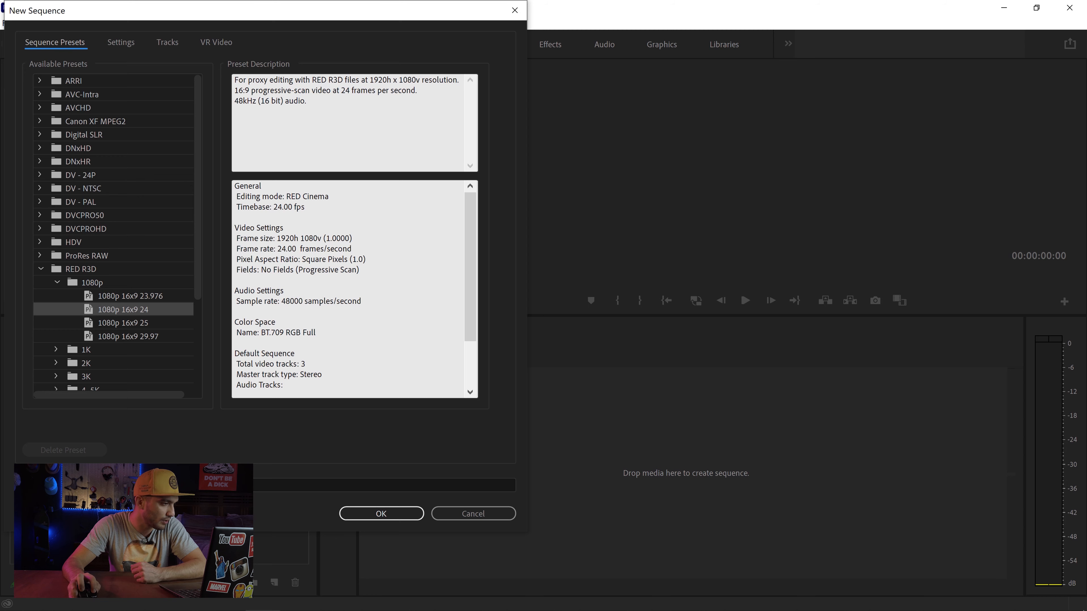
pyautogui.click(171, 485)
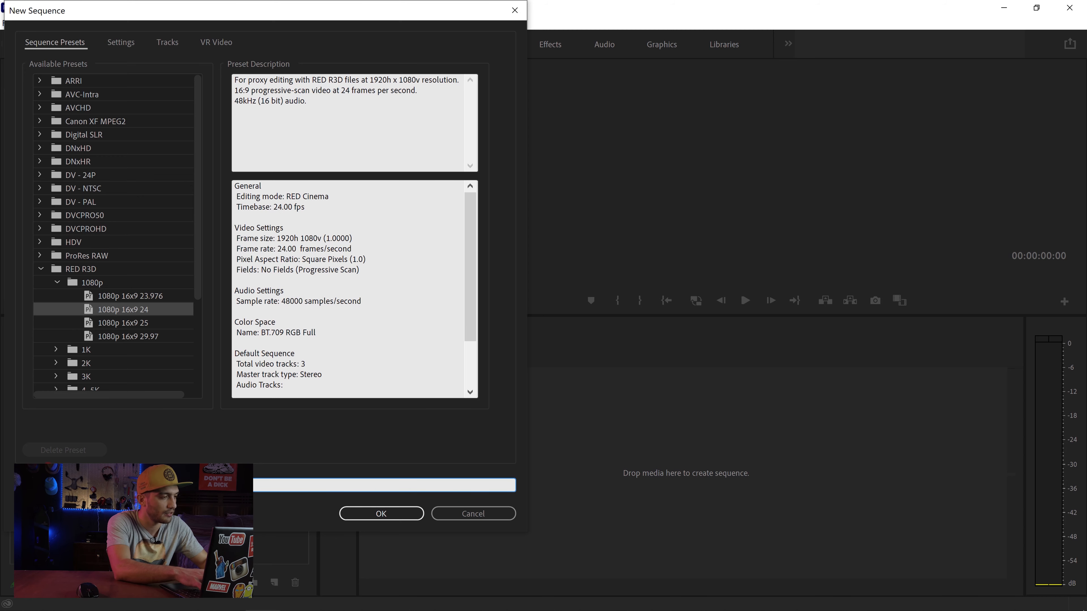
pyautogui.press('Return')
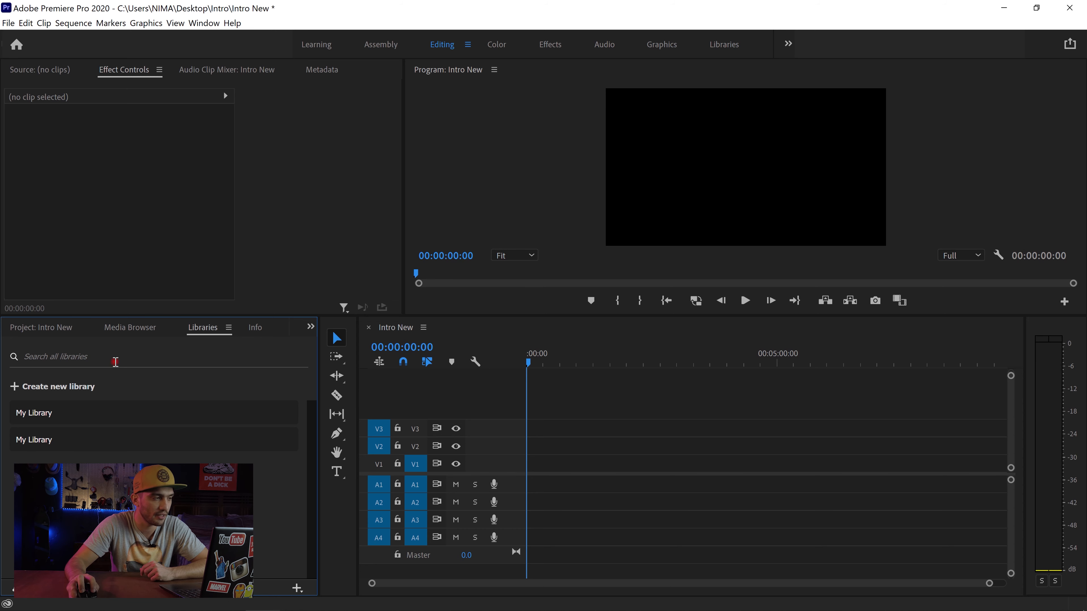
# Step: Switch to the Assembly workspace and import Back_1, Back_2 and Back_3 from the Intro folder
pyautogui.click(372, 48)
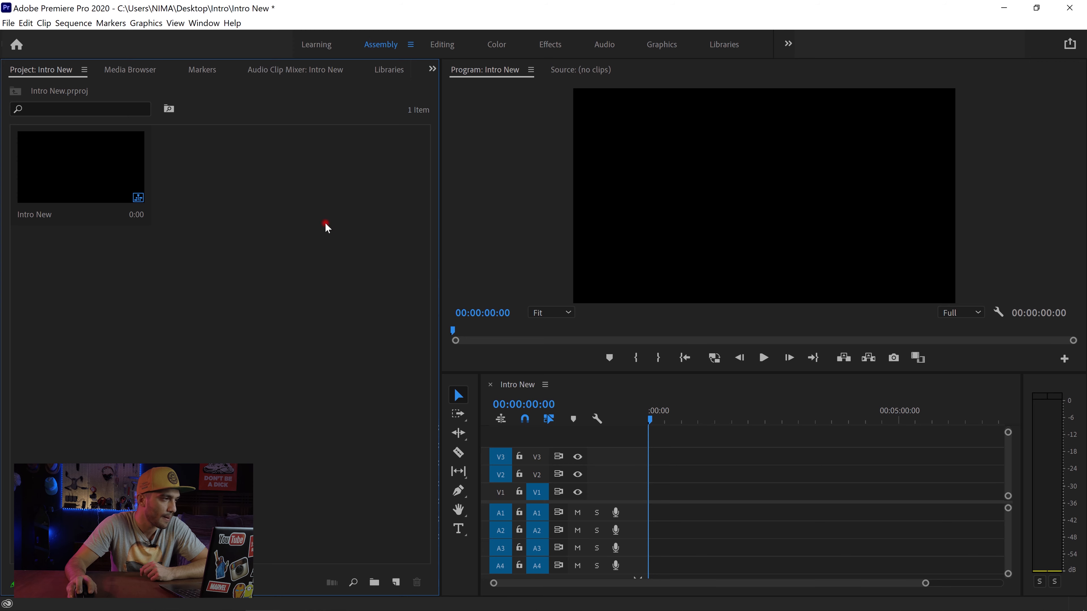
pyautogui.rightClick(211, 174)
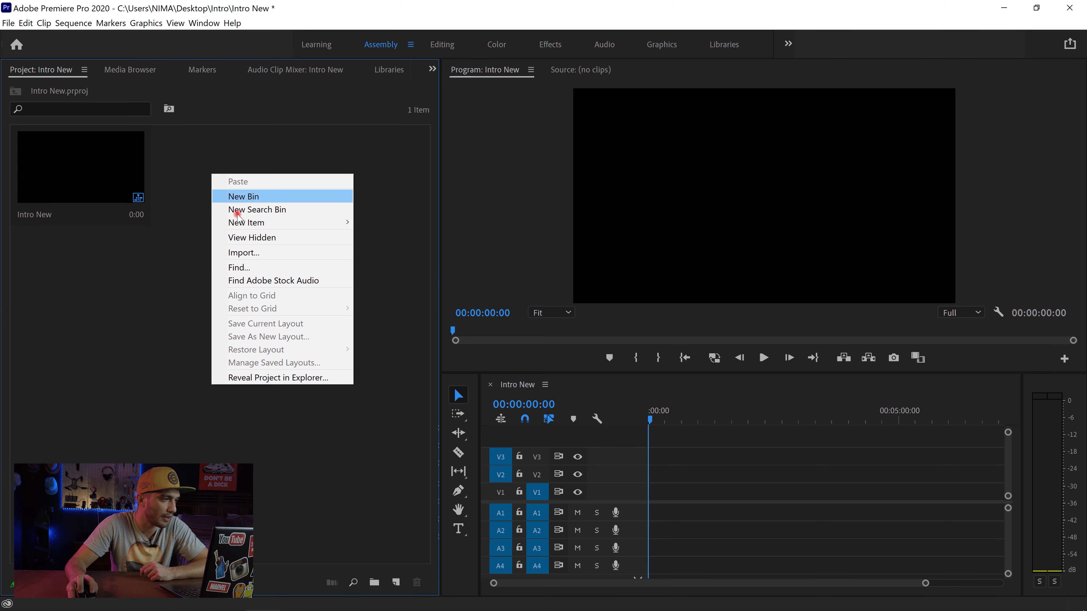
pyautogui.click(260, 252)
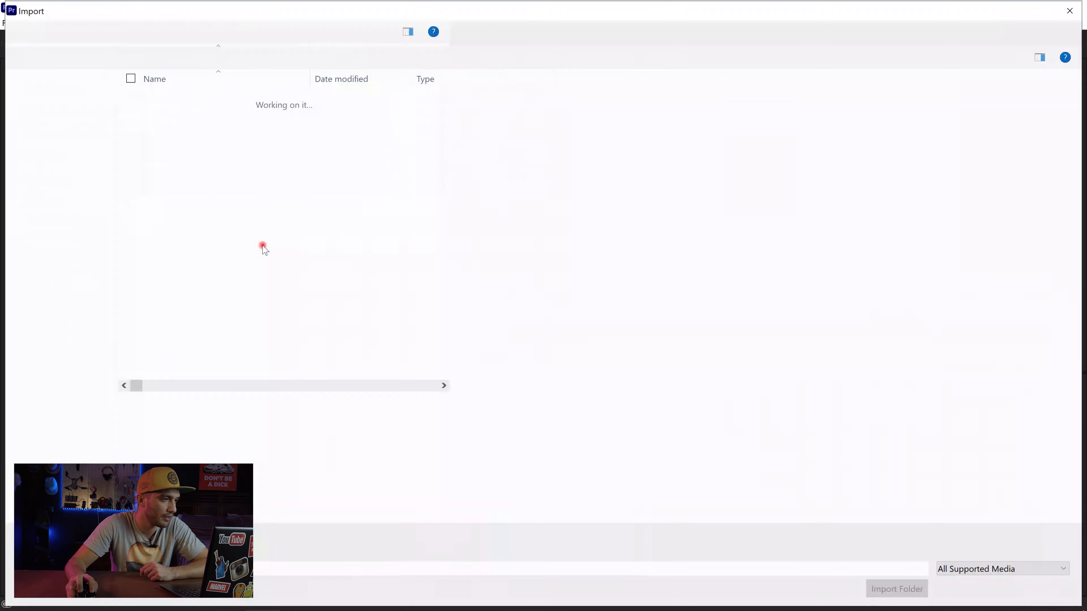
pyautogui.moveTo(148, 189); pyautogui.dragTo(319, 128)
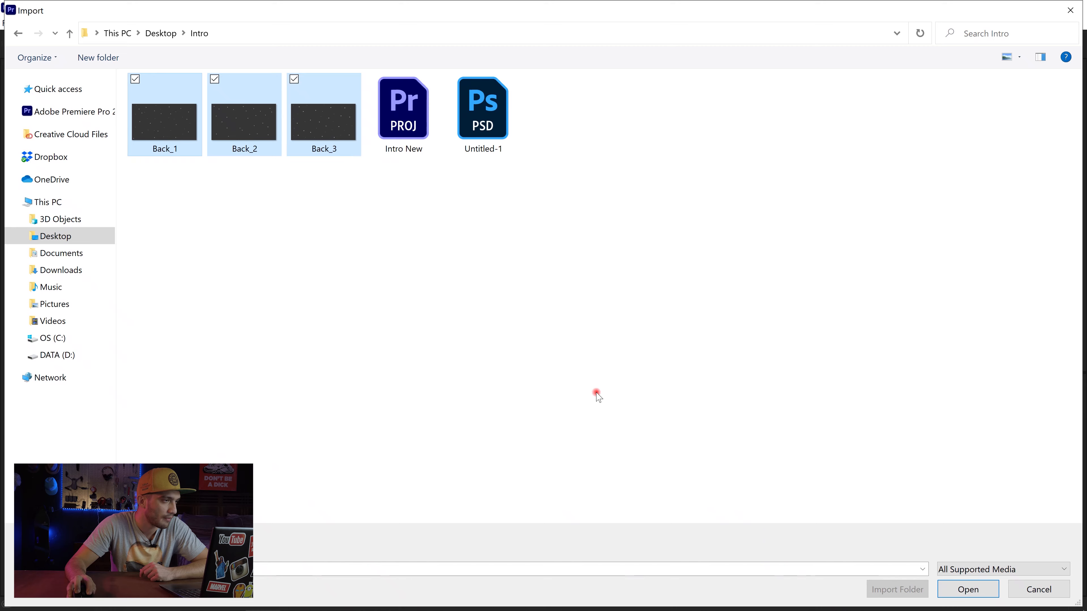
pyautogui.click(953, 588)
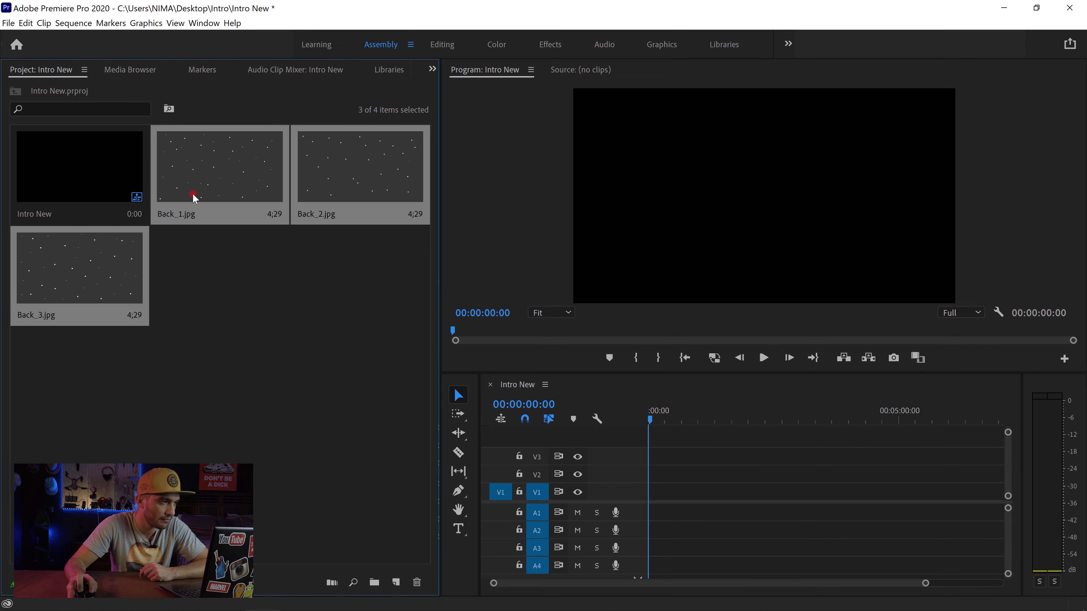
# Step: Place the three background images one after another on track V1 from the start of the sequence
pyautogui.moveTo(648, 518); pyautogui.dragTo(652, 493)
pyautogui.moveTo(921, 585); pyautogui.dragTo(781, 587)
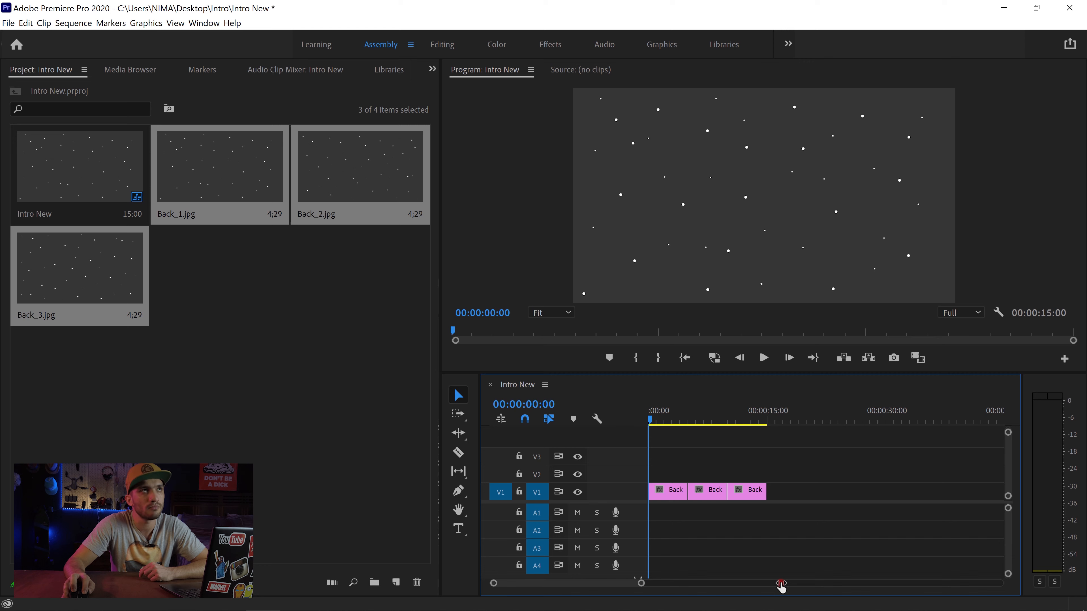
pyautogui.moveTo(781, 585); pyautogui.dragTo(757, 584)
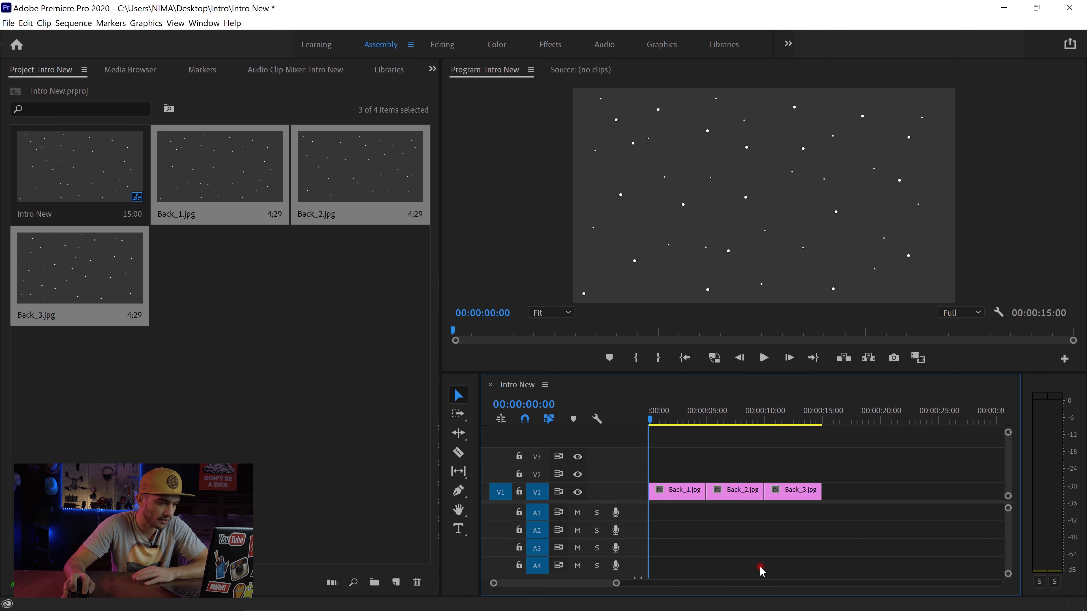
# Step: Add a marker to the sequence at 00:00:04:00
pyautogui.click(696, 419)
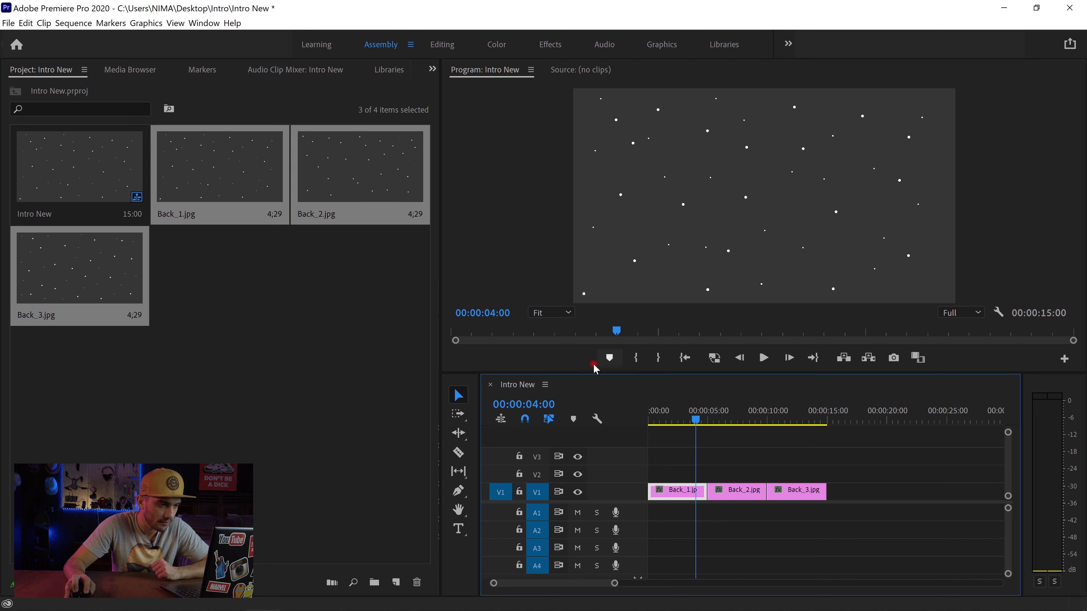
pyautogui.click(604, 361)
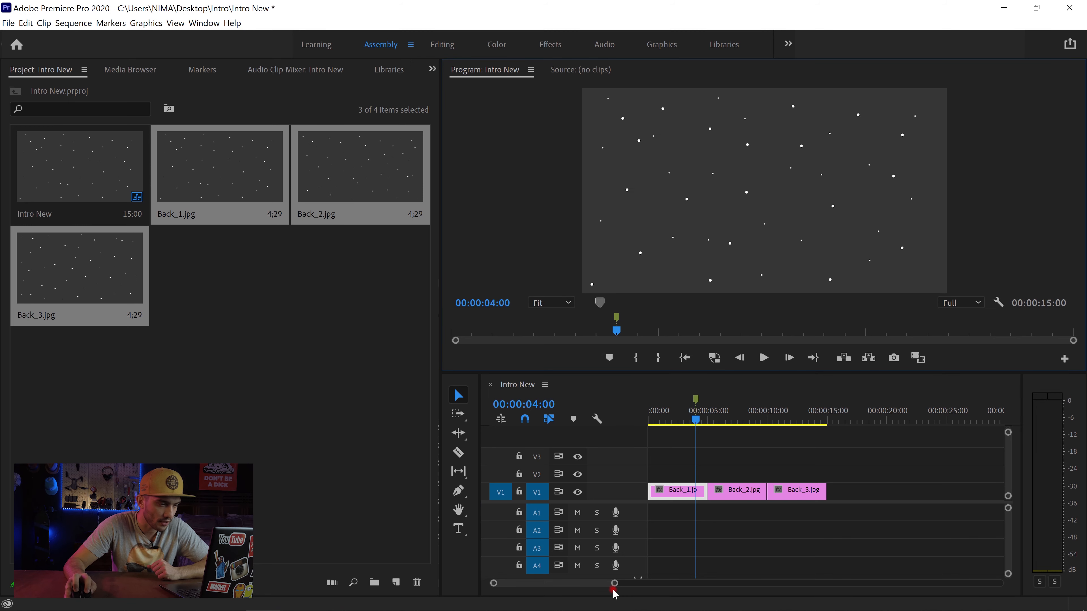
# Step: Set the duration of all three clips on V1 to 00:00:00:05 with Ripple Edit, Shifting Trailing Clips enabled
pyautogui.moveTo(609, 584); pyautogui.dragTo(598, 584)
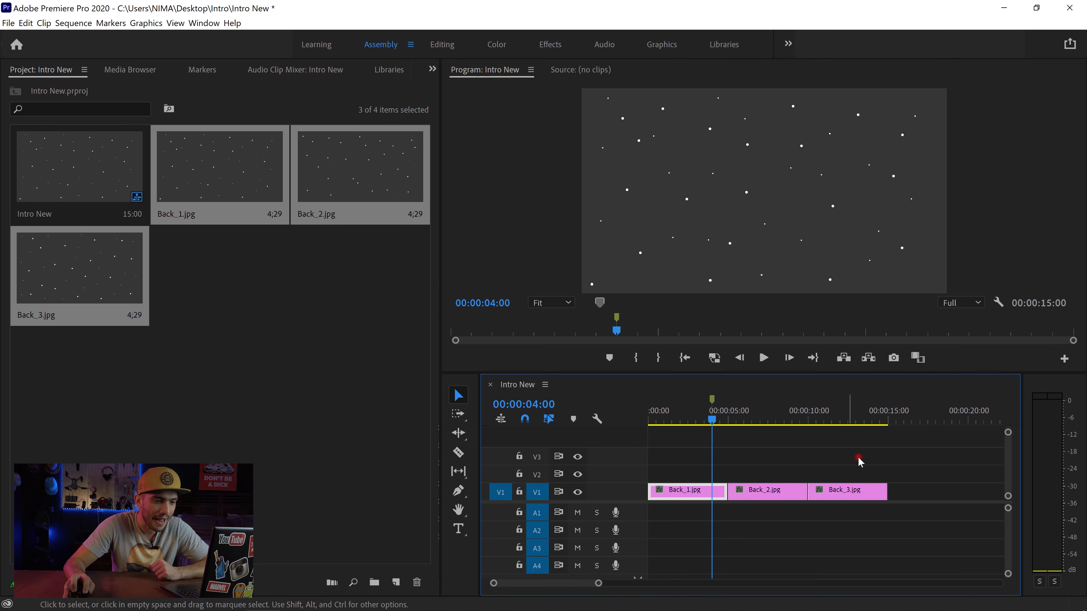
pyautogui.moveTo(859, 458); pyautogui.dragTo(705, 514)
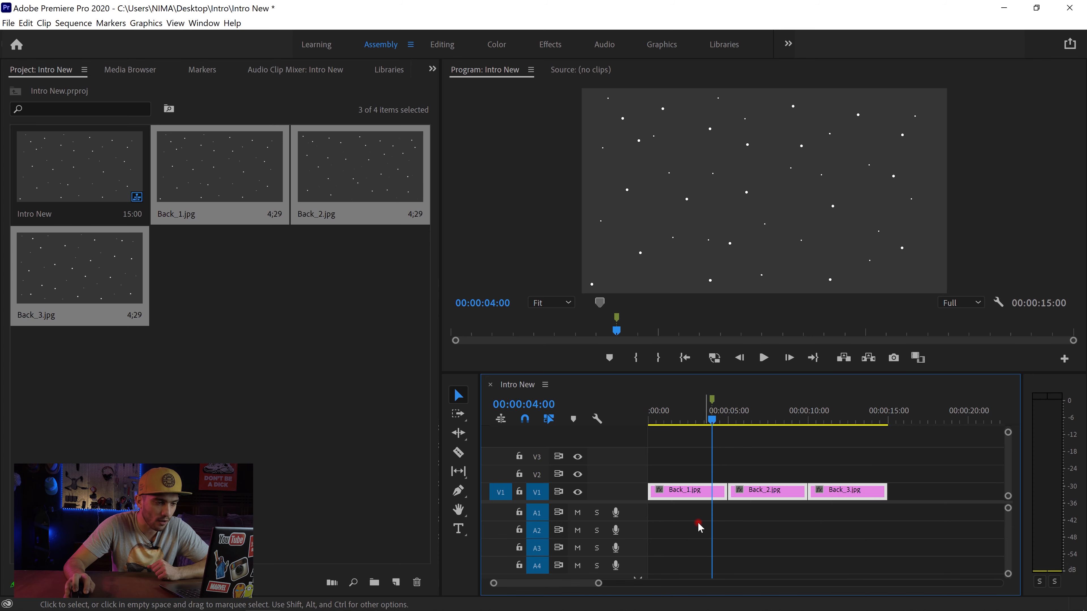
pyautogui.rightClick(685, 493)
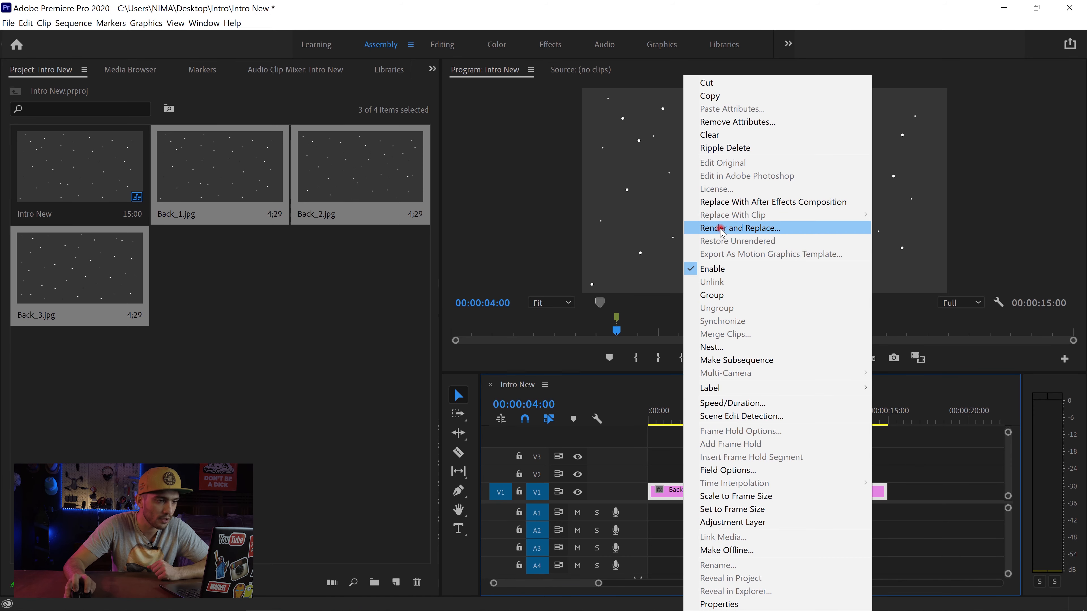
pyautogui.click(773, 406)
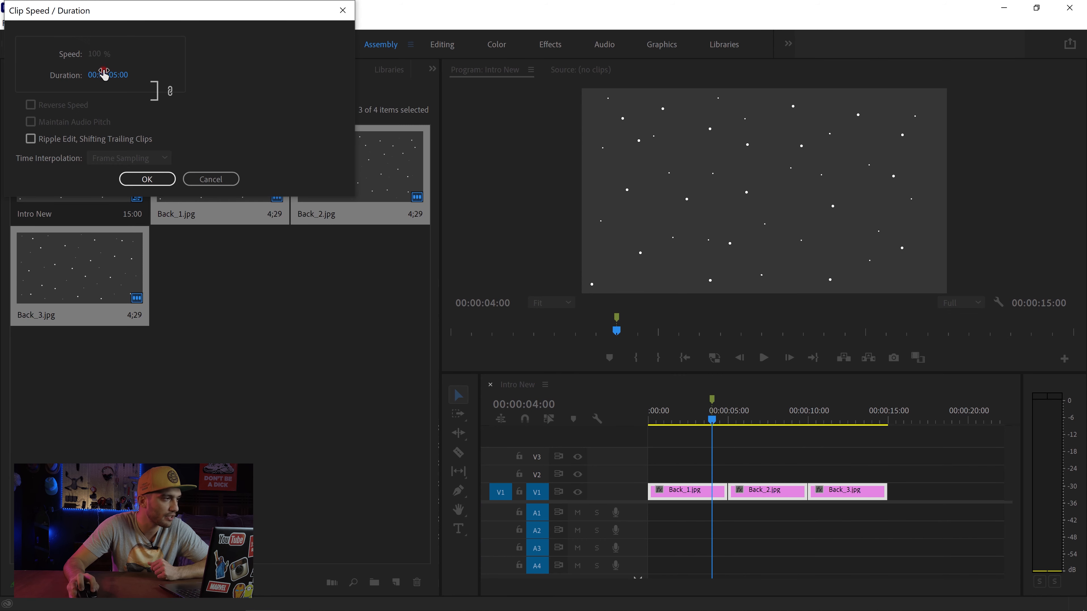
pyautogui.click(113, 75)
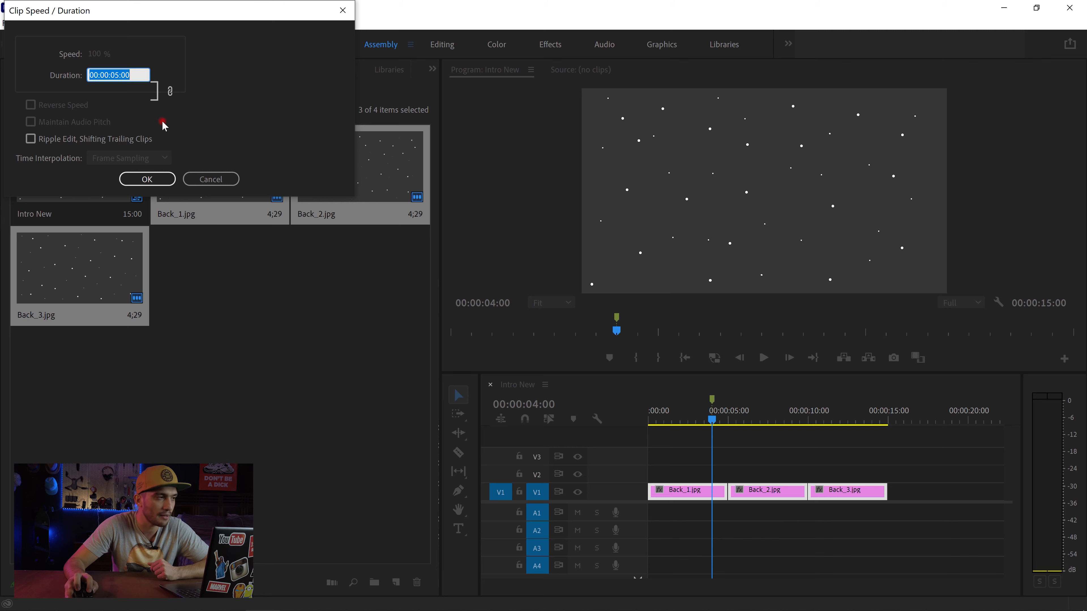
pyautogui.click(115, 71)
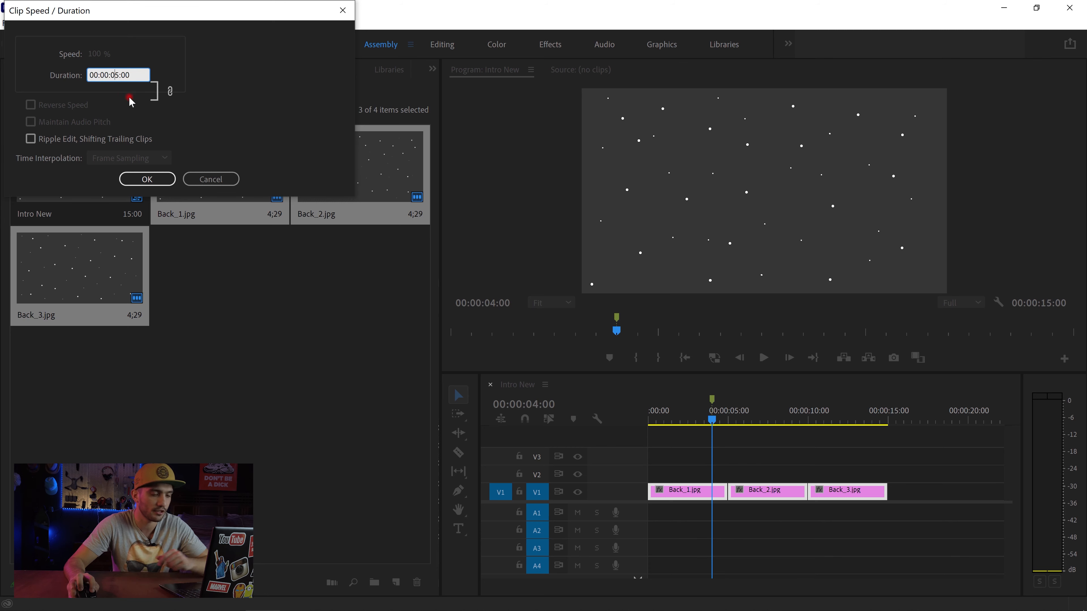
pyautogui.press('BackSpace')
pyautogui.write('0')
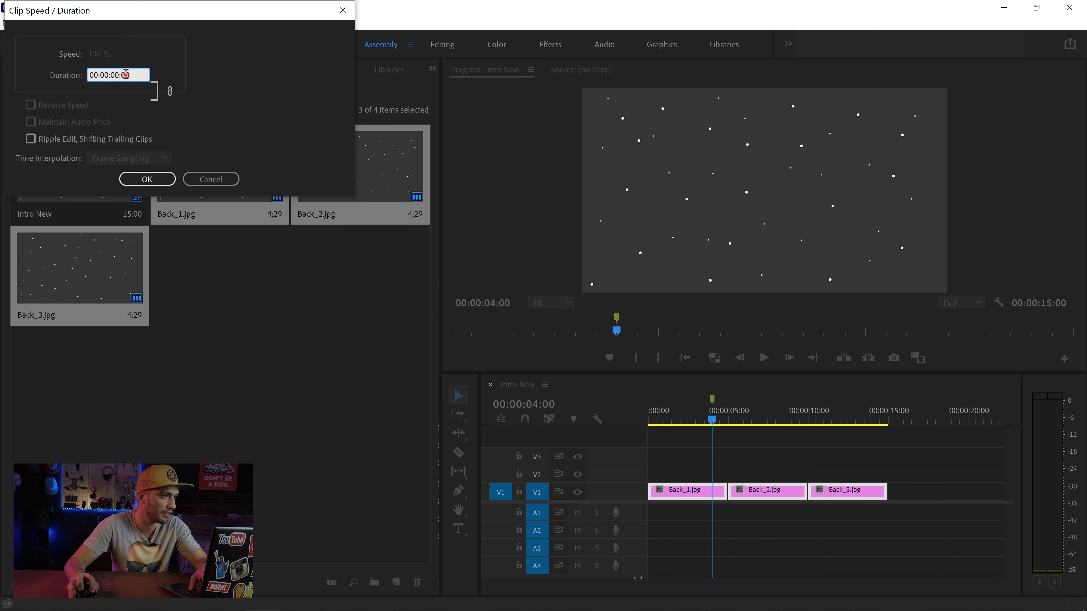
pyautogui.press('BackSpace')
pyautogui.write('5')
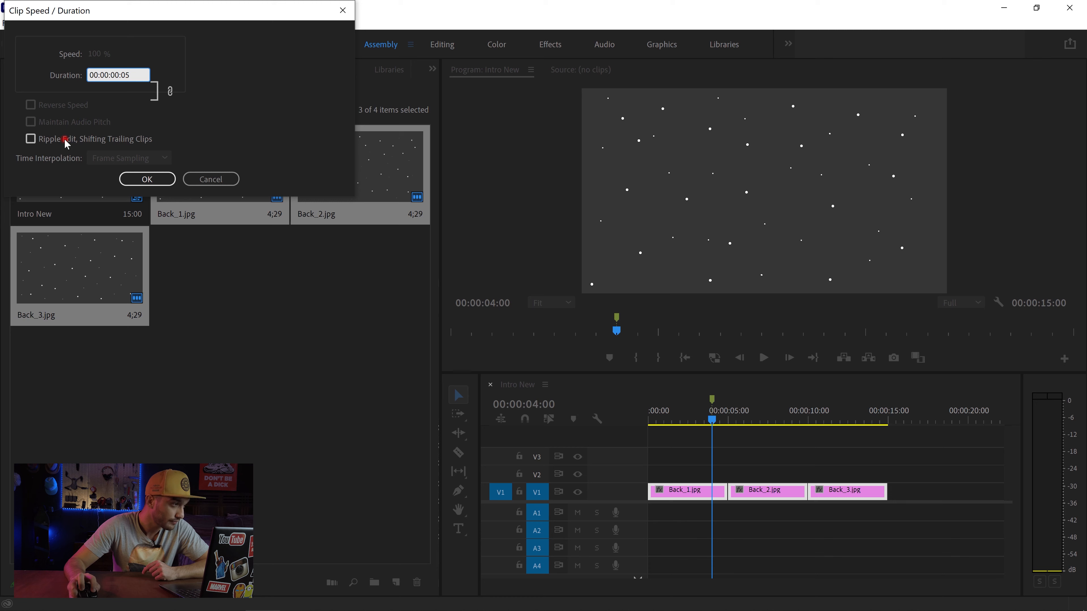
pyautogui.click(32, 139)
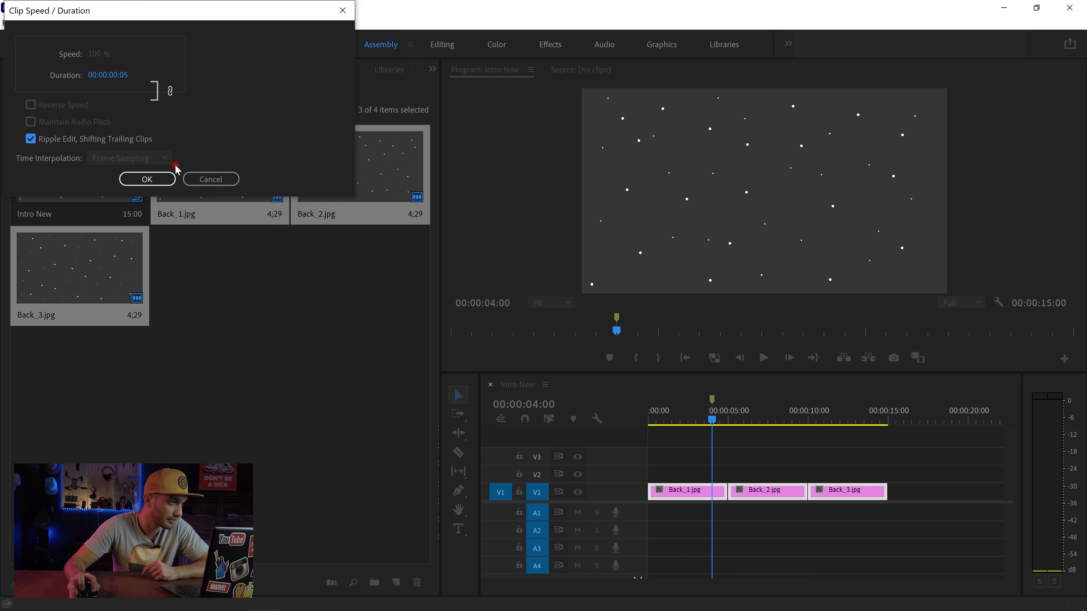
pyautogui.click(149, 182)
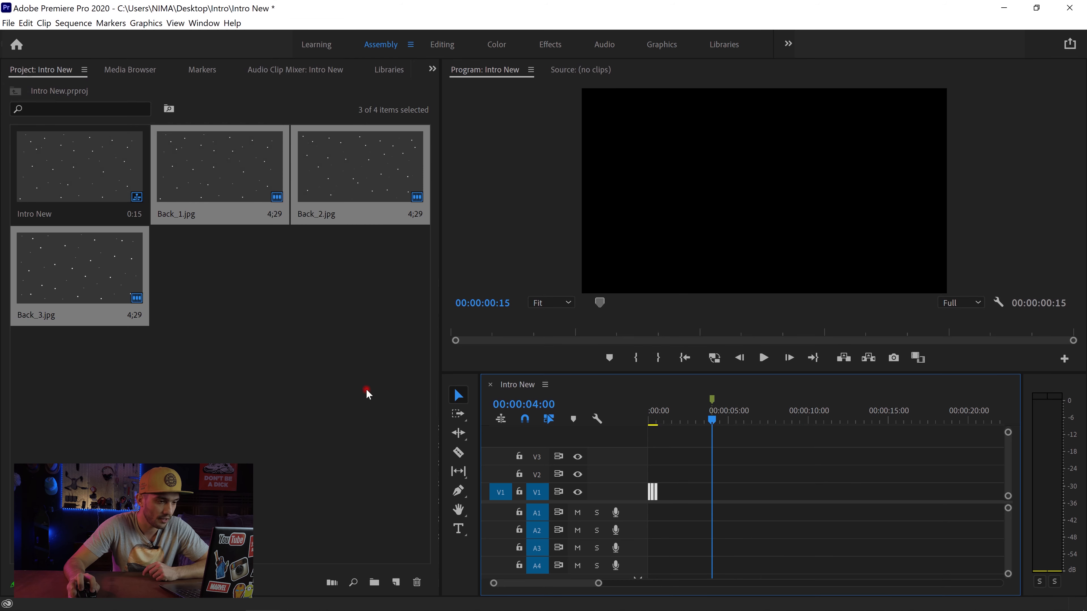
# Step: Play the shortened clips from the start of the sequence to check their pace
pyautogui.click(685, 358)
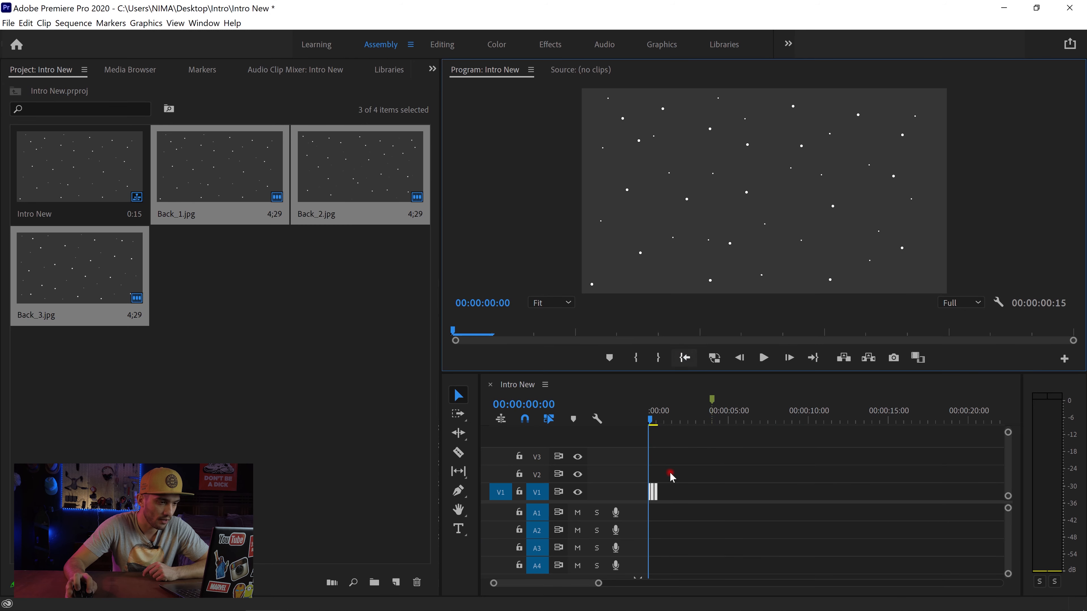
pyautogui.moveTo(599, 583)
pyautogui.mouseDown()
pyautogui.moveTo(570, 585)
pyautogui.moveTo(592, 563)
pyautogui.mouseUp()
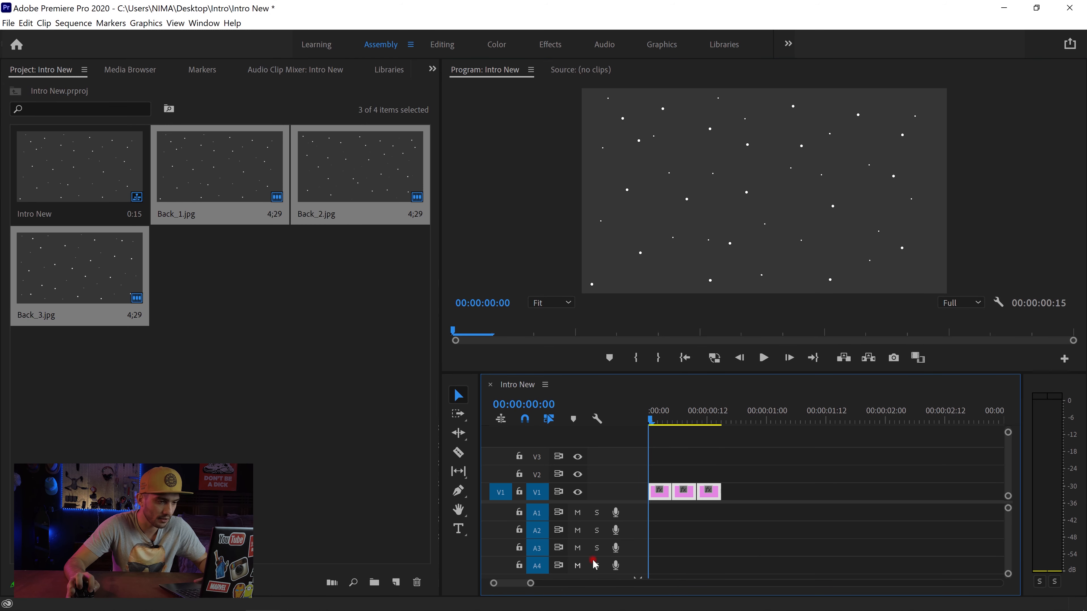
pyautogui.press('space')
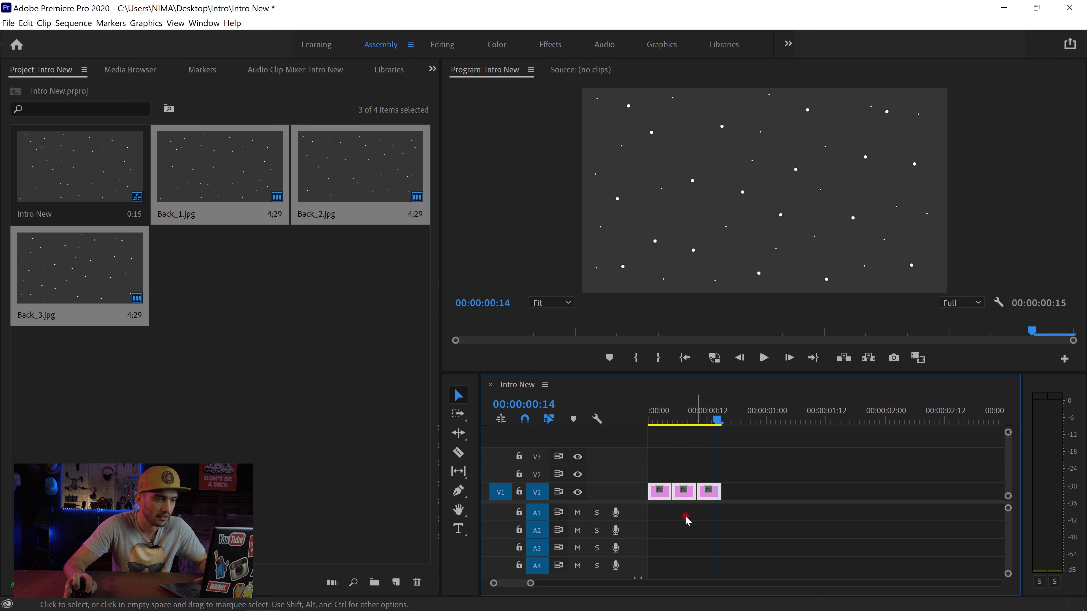
# Step: Shorten all three clips on V1 to a duration of 00:00:00:02, keeping the ripple edit enabled
pyautogui.moveTo(740, 454); pyautogui.dragTo(657, 495)
pyautogui.rightClick(658, 494)
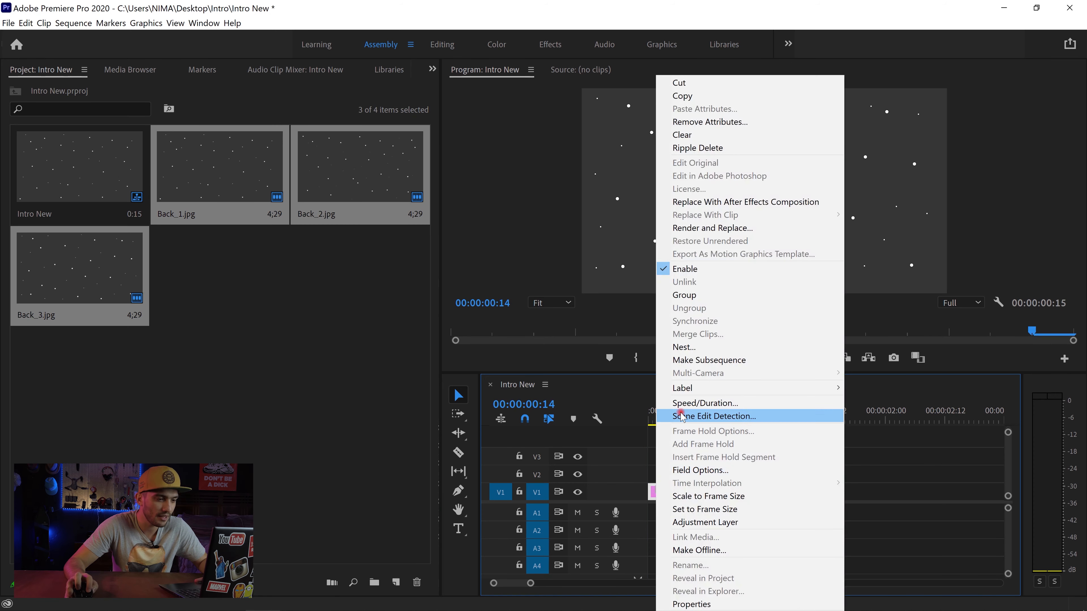
pyautogui.click(685, 402)
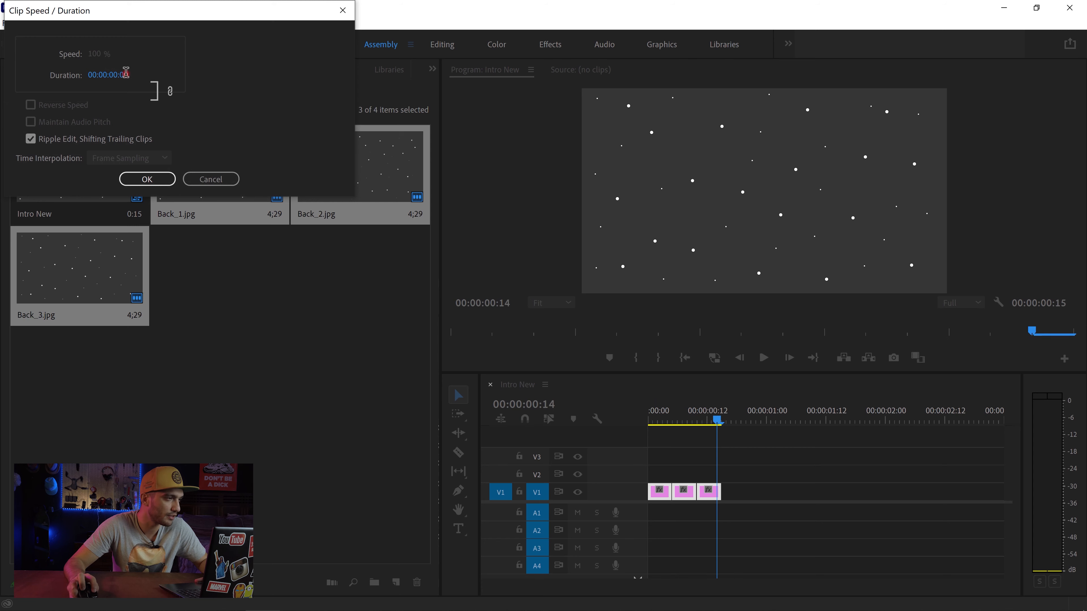
pyautogui.click(126, 73)
pyautogui.moveTo(125, 75); pyautogui.dragTo(135, 78)
pyautogui.write('2')
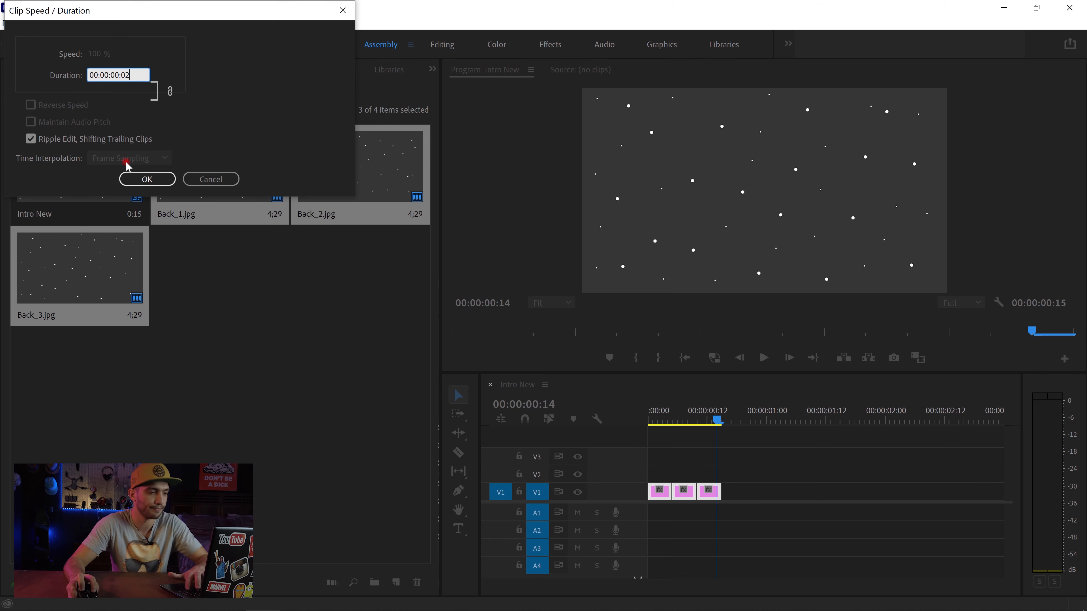
pyautogui.click(144, 179)
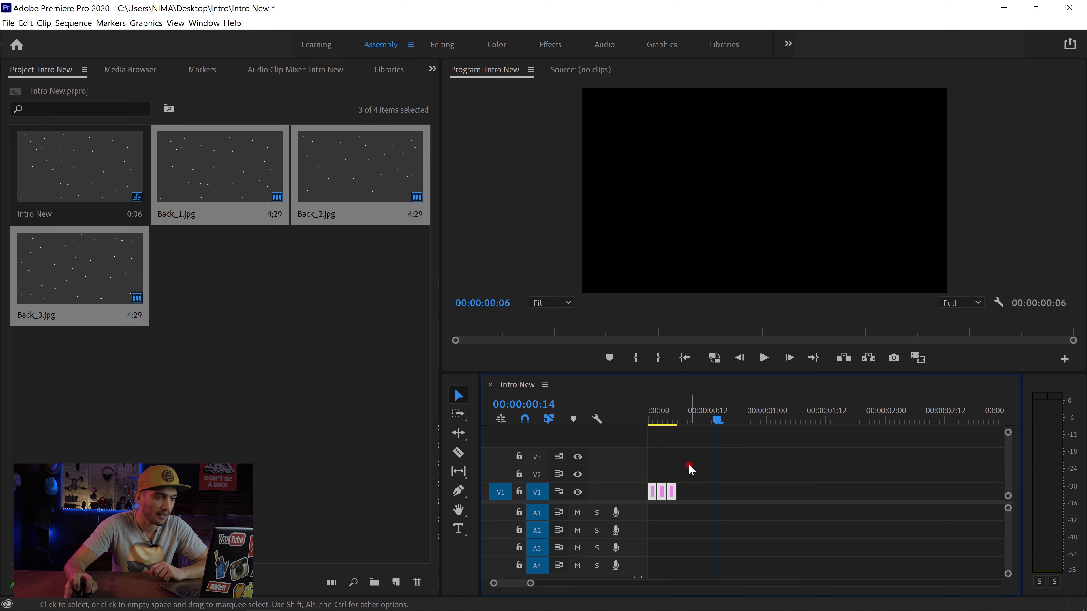
# Step: Copy the three clips on V1 and paste them repeatedly end to end until they fill the track up to the 00:00:04:00 marker
pyautogui.moveTo(686, 461); pyautogui.dragTo(650, 493)
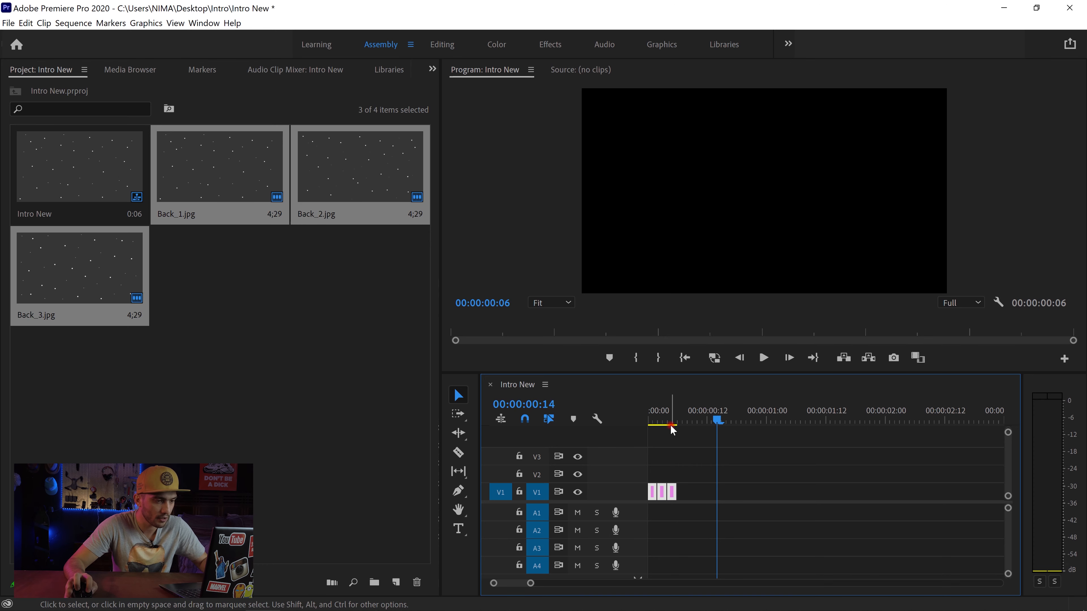
pyautogui.click(675, 417)
pyautogui.moveTo(677, 423); pyautogui.dragTo(681, 425)
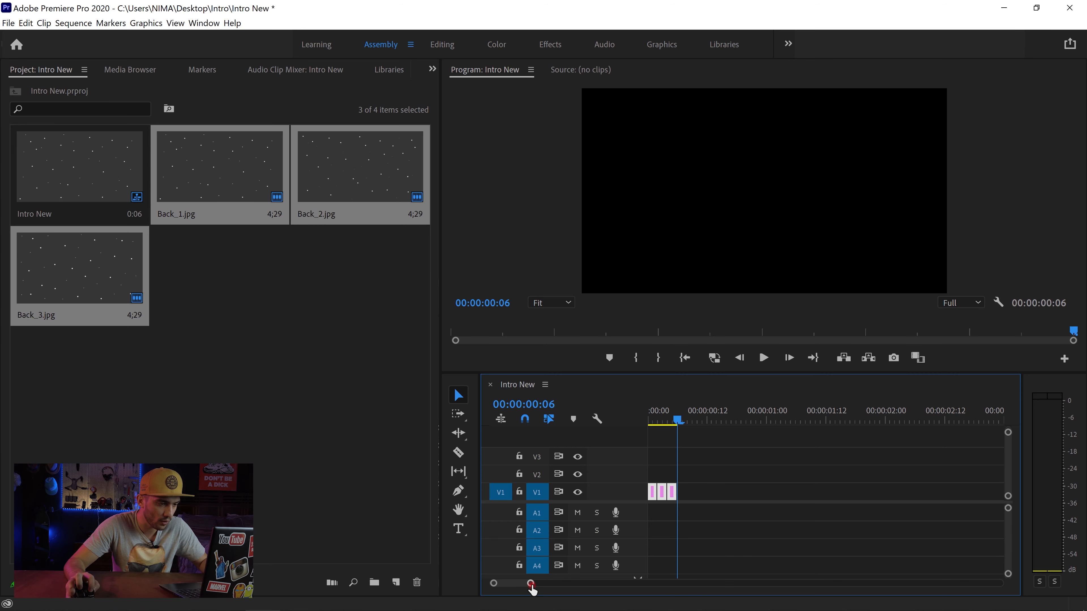
pyautogui.moveTo(531, 584); pyautogui.dragTo(579, 583)
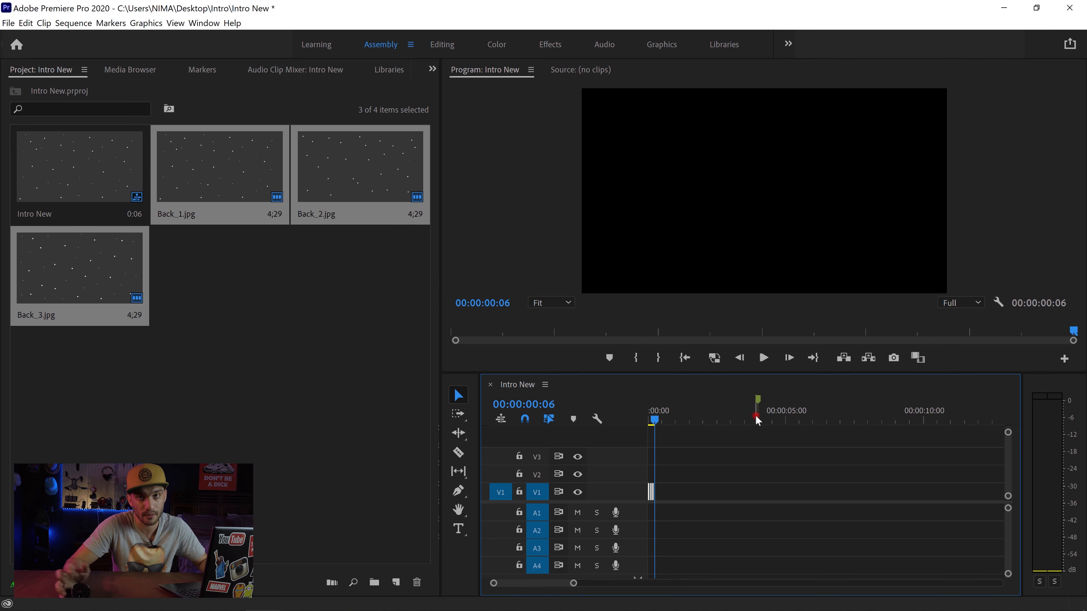
pyautogui.hotkey('ctrl', 'v')
pyautogui.hotkey('ctrl', 'v')
pyautogui.hotkey('ctrl', 'v')
pyautogui.hotkey('ctrl', 'v')
pyautogui.hotkey('ctrl', 'v')
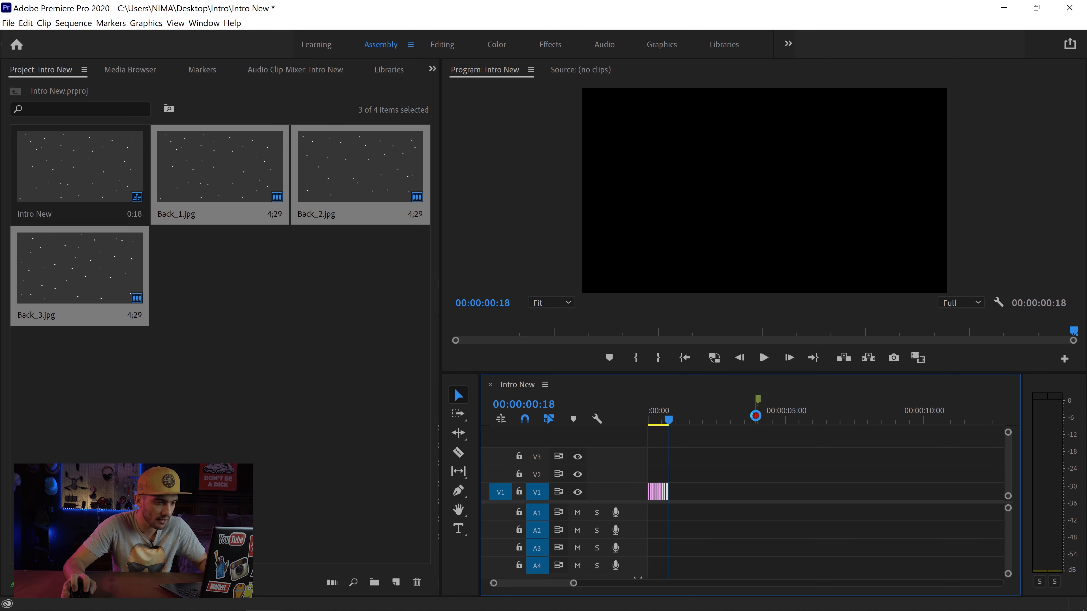
pyautogui.hotkey('ctrl', 'v')
pyautogui.hotkey('ctrl', 'v')
pyautogui.hotkey('ctrl', 'v')
pyautogui.hotkey('ctrl', 'v')
pyautogui.hotkey('ctrl', 'v')
pyautogui.hotkey('ctrl', 'v')
pyautogui.hotkey('ctrl', 'v')
pyautogui.hotkey('ctrl', 'v')
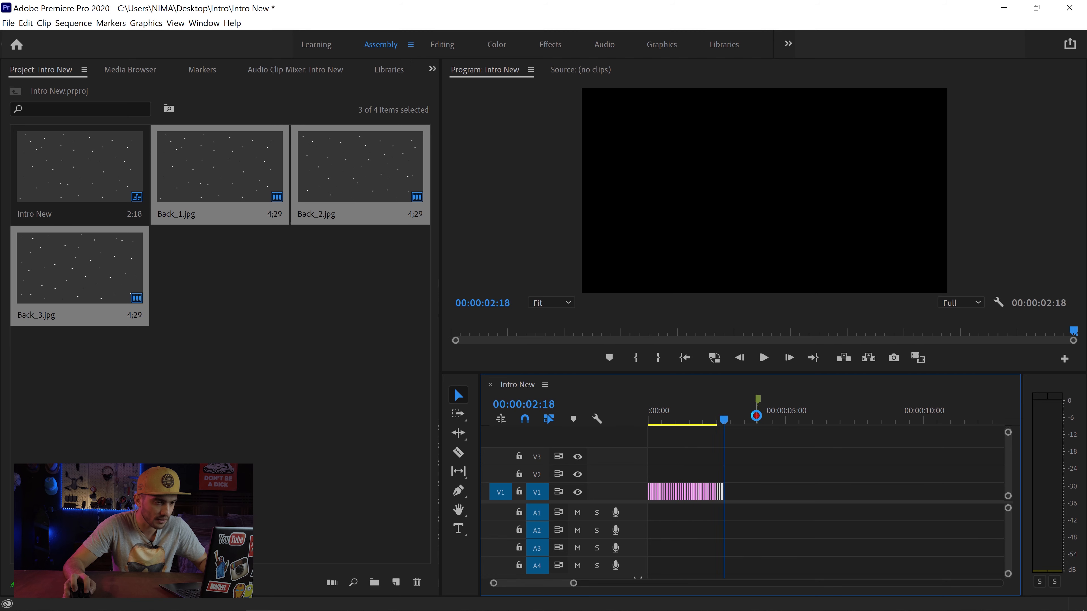
pyautogui.hotkey('ctrl', 'v')
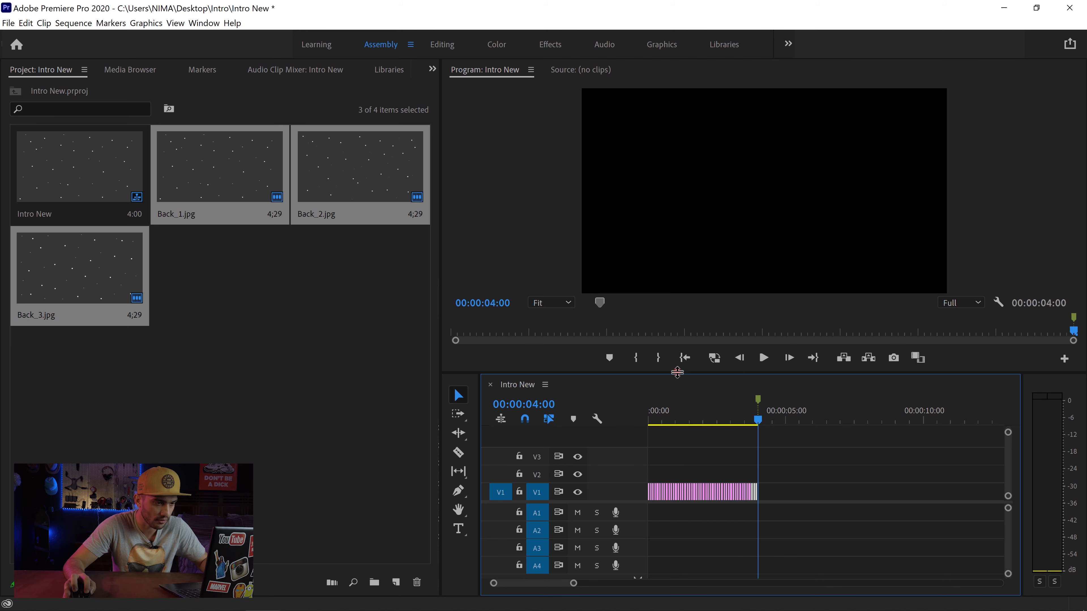
# Step: Play the repeated clips from the start of the sequence to check the animated background, and save the project
pyautogui.click(666, 363)
pyautogui.click(684, 358)
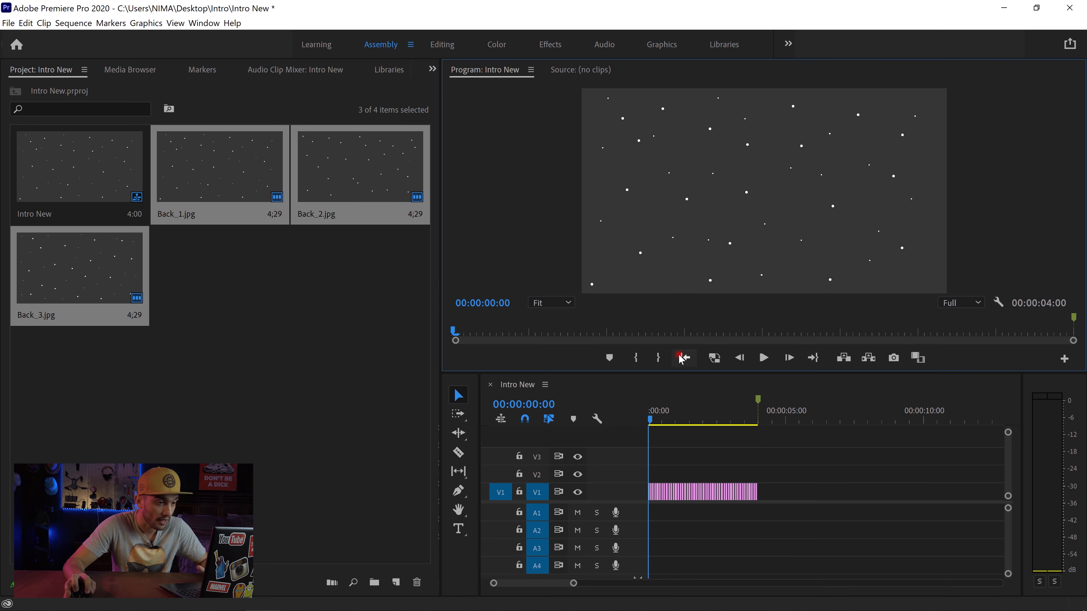
pyautogui.click(831, 475)
pyautogui.press('space')
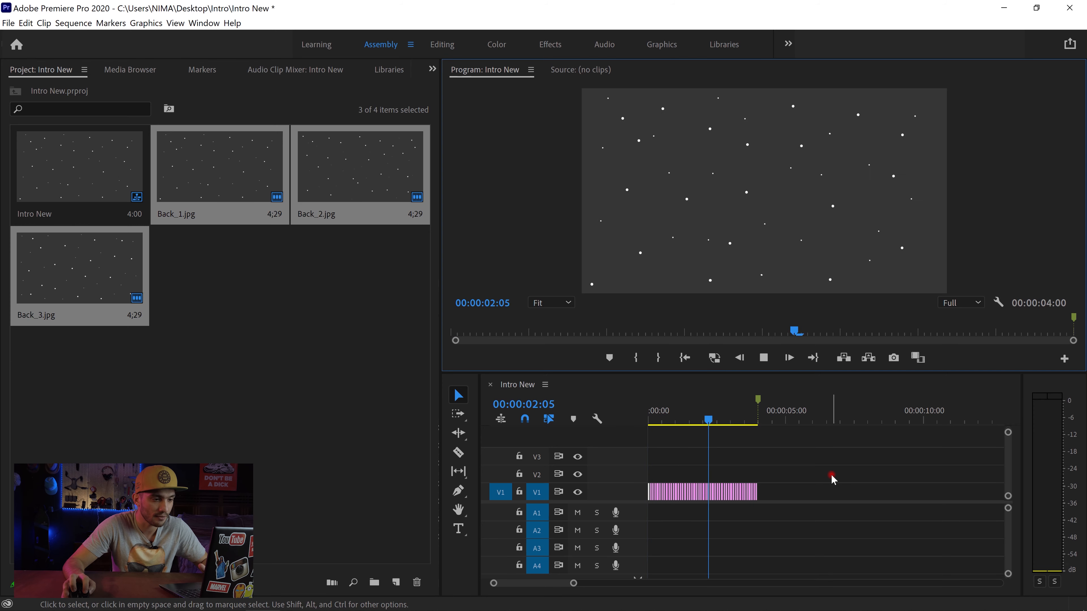
pyautogui.hotkey('ctrl', 's')
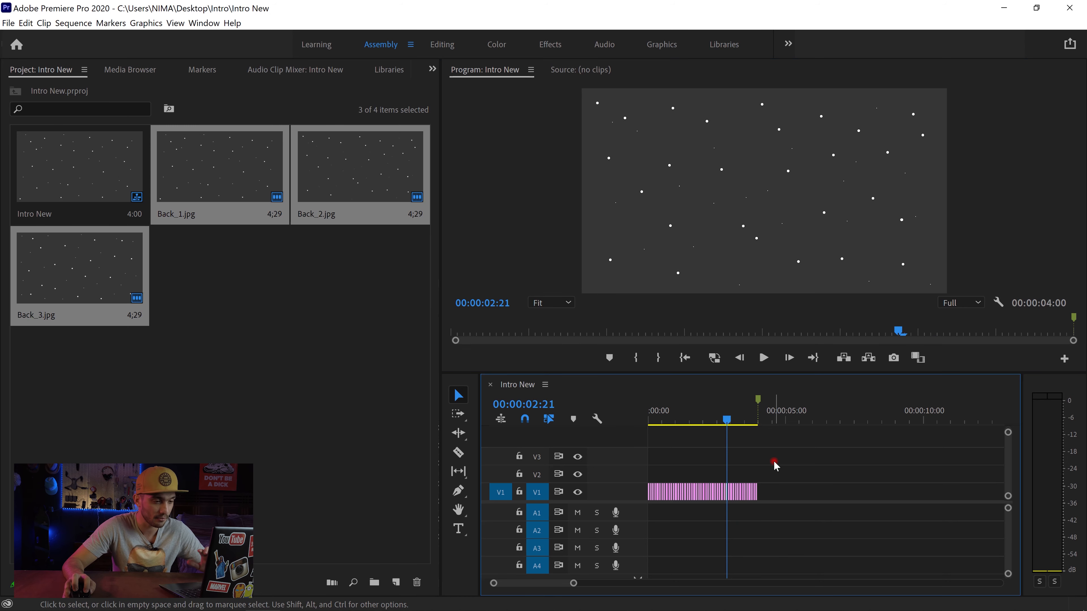
# Step: Nest all the clips on V1 into a sequence named Background and play it from the start
pyautogui.moveTo(774, 461); pyautogui.dragTo(648, 501)
pyautogui.rightClick(658, 491)
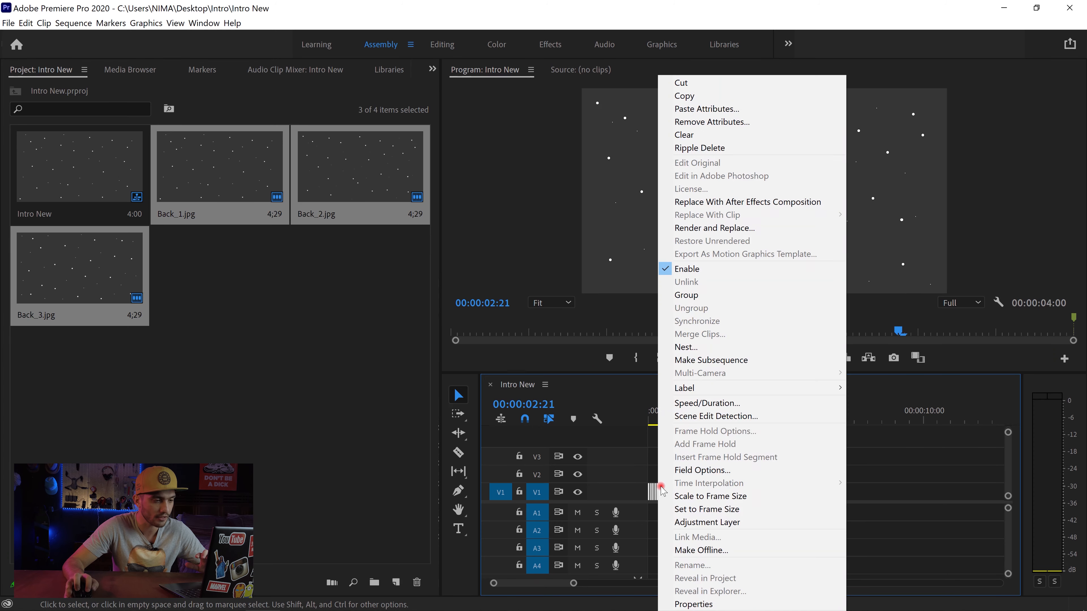
pyautogui.click(704, 347)
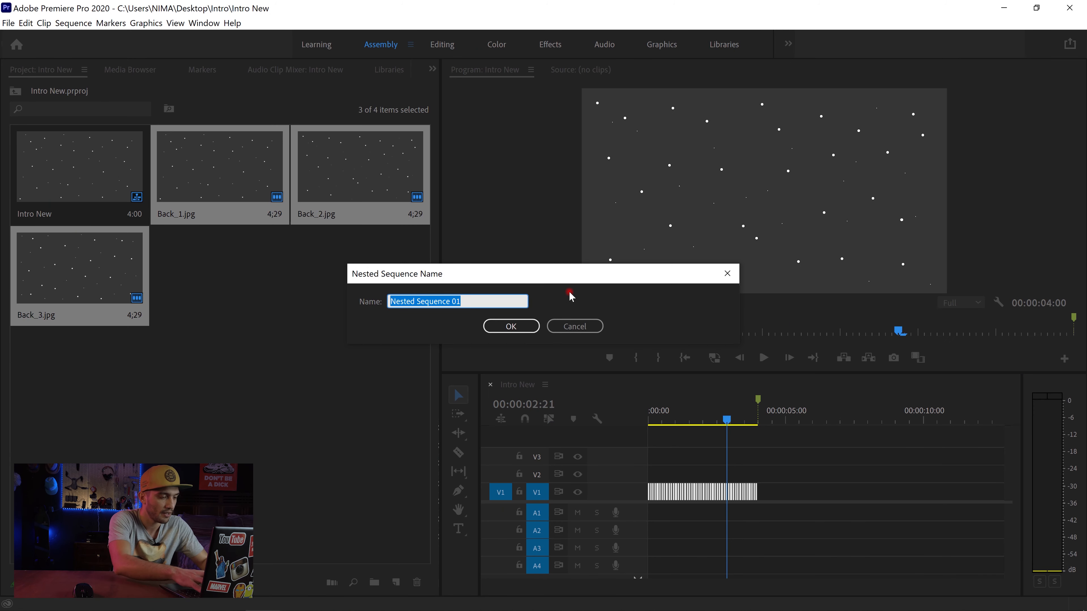
pyautogui.write('Background')
pyautogui.press('Return')
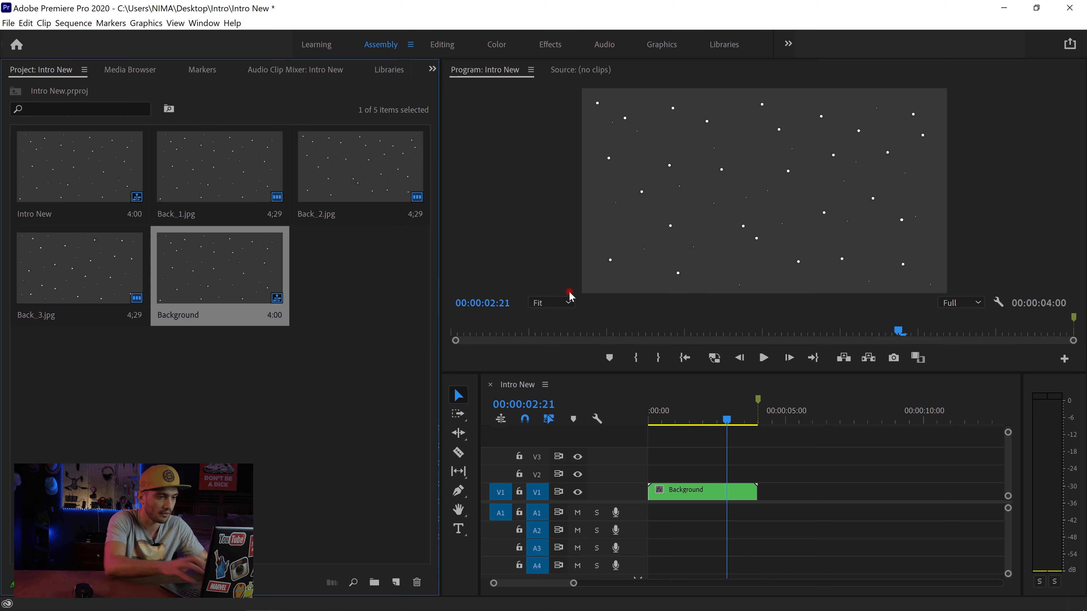
pyautogui.click(690, 363)
pyautogui.press('space')
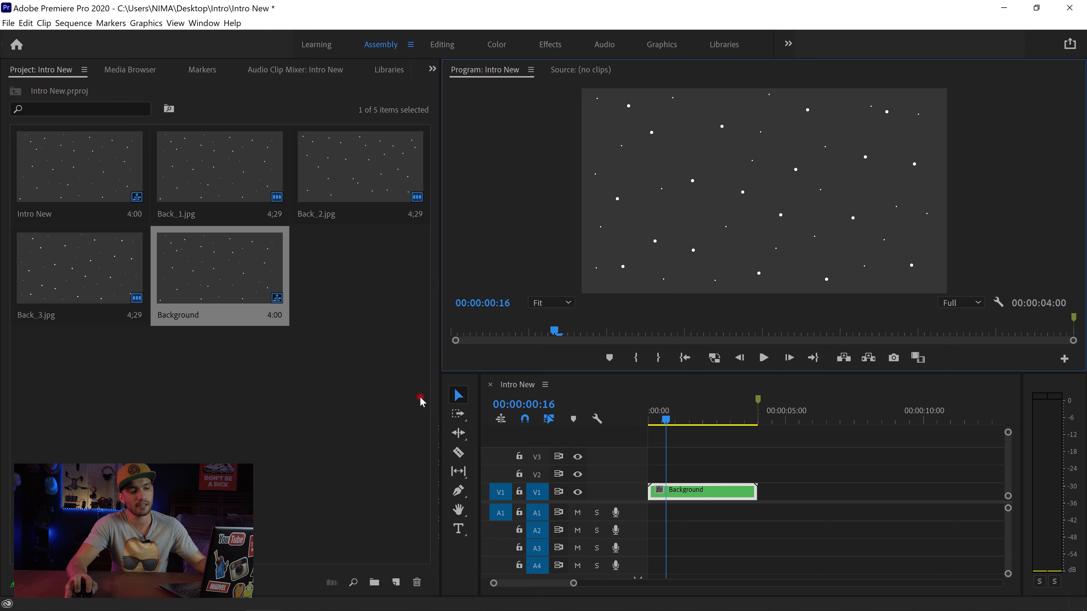
# Step: Import the nimoultv logo PNG file from the DATA (D:) drive into the project
pyautogui.rightClick(355, 360)
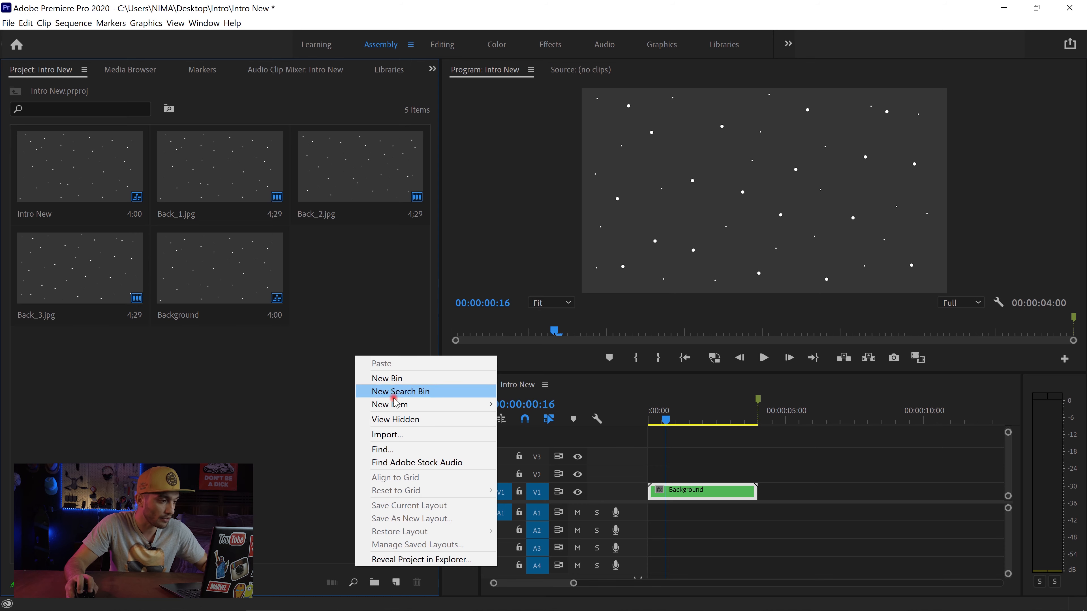
pyautogui.click(405, 436)
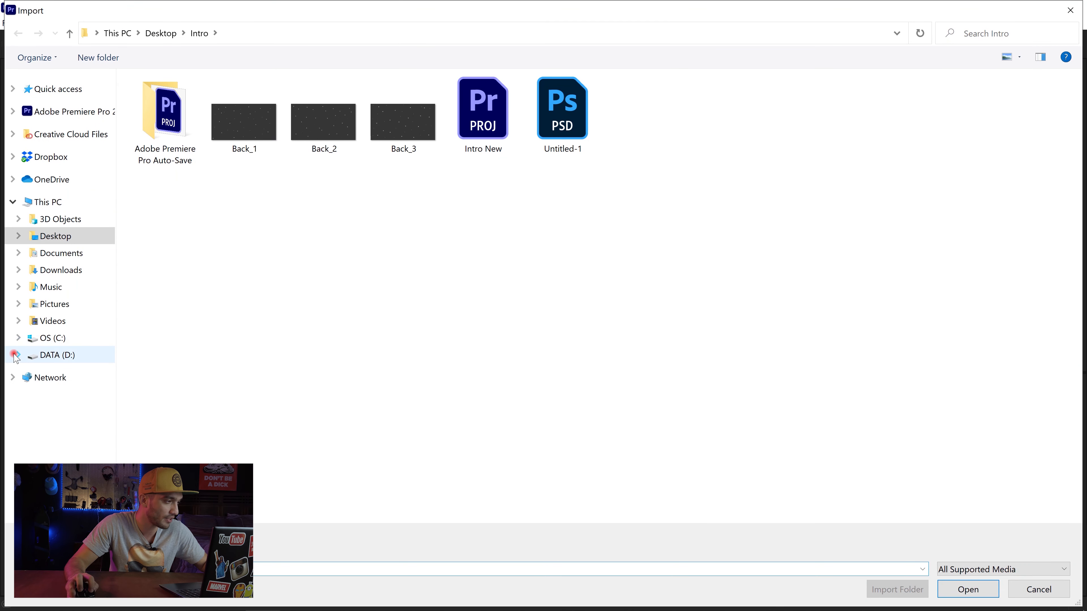
pyautogui.click(23, 356)
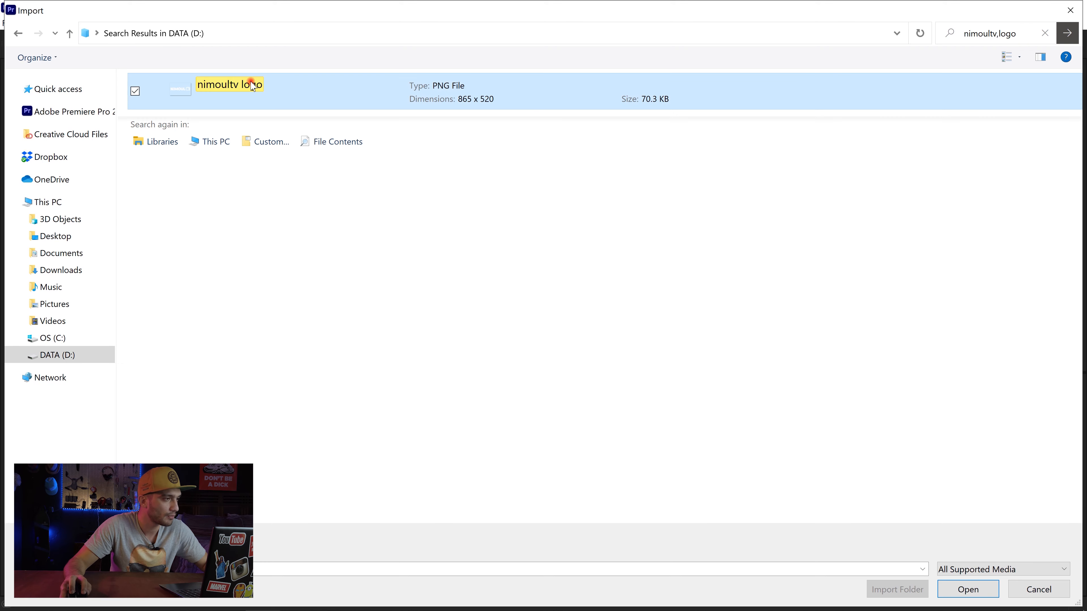
pyautogui.press('Escape')
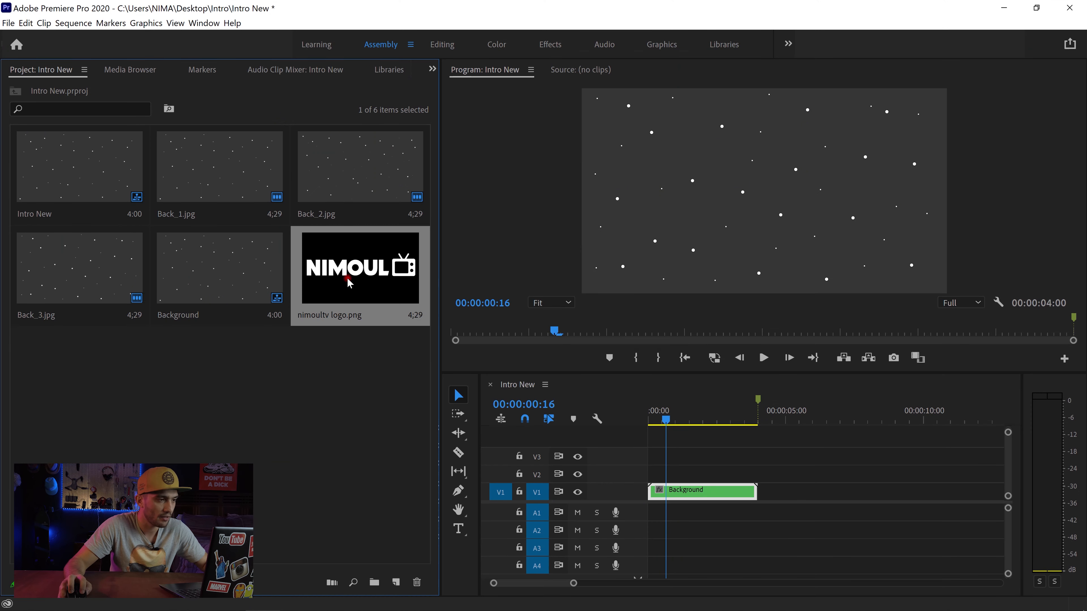
# Step: Place the logo on V2 at the start of the sequence and trim its end to the 00:00:04:00 marker
pyautogui.moveTo(356, 286); pyautogui.dragTo(611, 474)
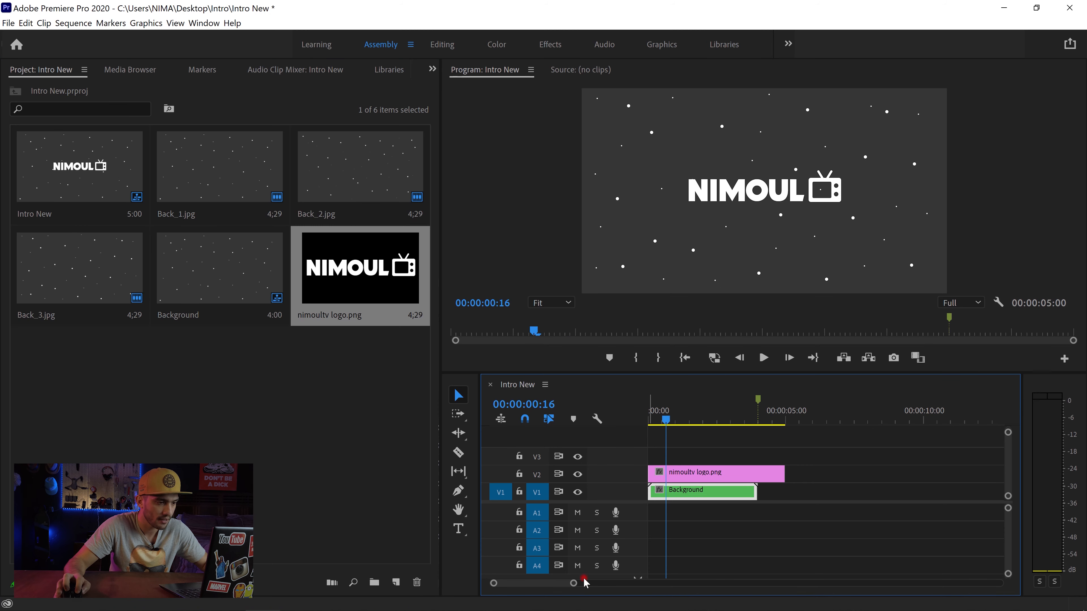
pyautogui.moveTo(577, 589)
pyautogui.mouseDown()
pyautogui.moveTo(555, 585)
pyautogui.moveTo(572, 589)
pyautogui.mouseUp()
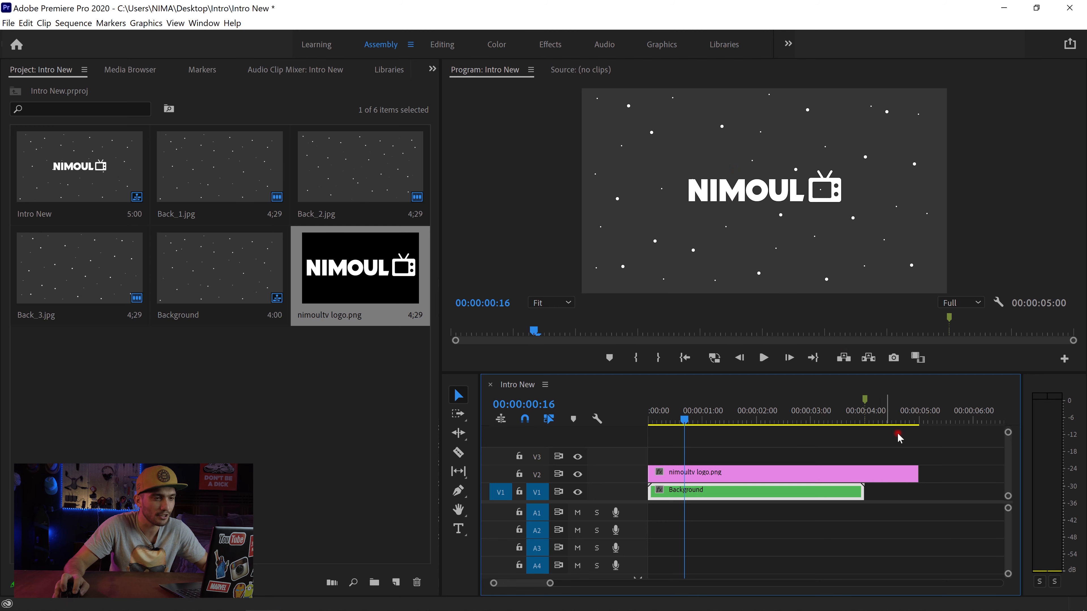
pyautogui.moveTo(915, 472); pyautogui.dragTo(865, 473)
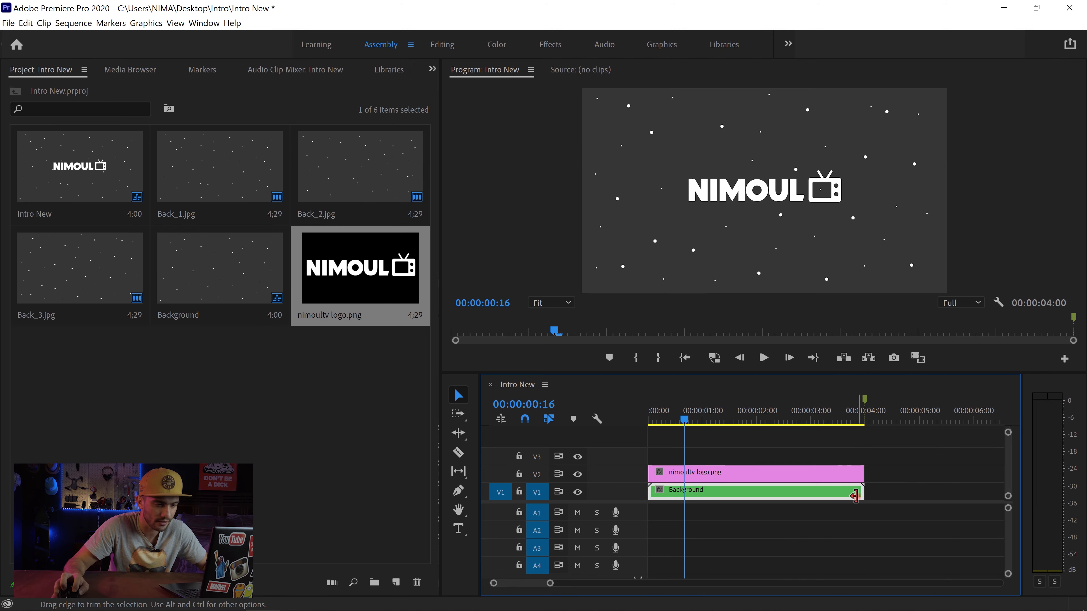
# Step: Select the logo clip on V2 and switch to the Editing workspace to show its motion settings
pyautogui.click(766, 473)
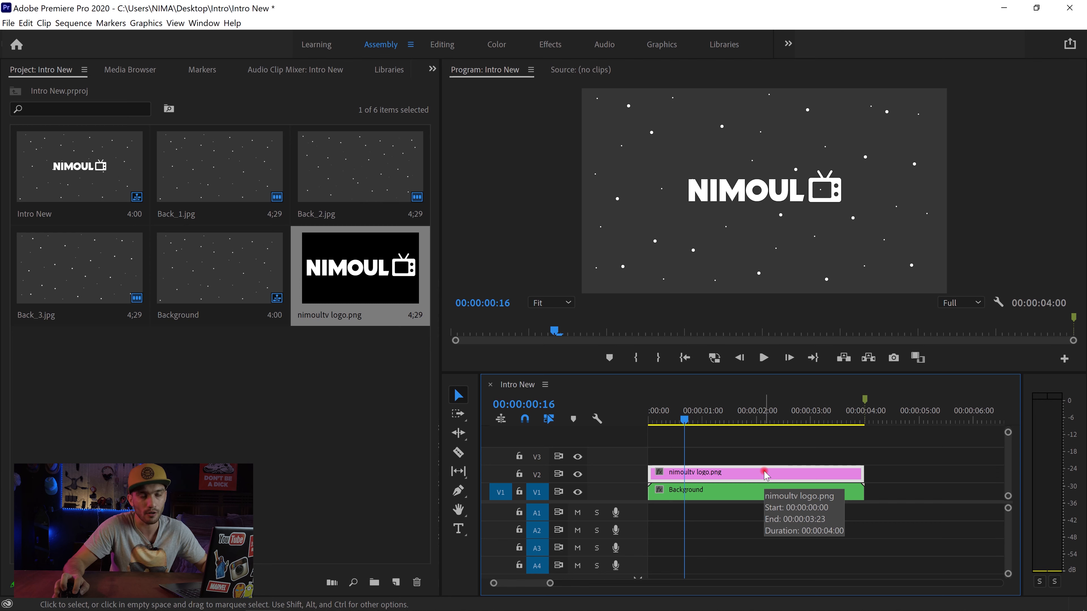
pyautogui.click(443, 46)
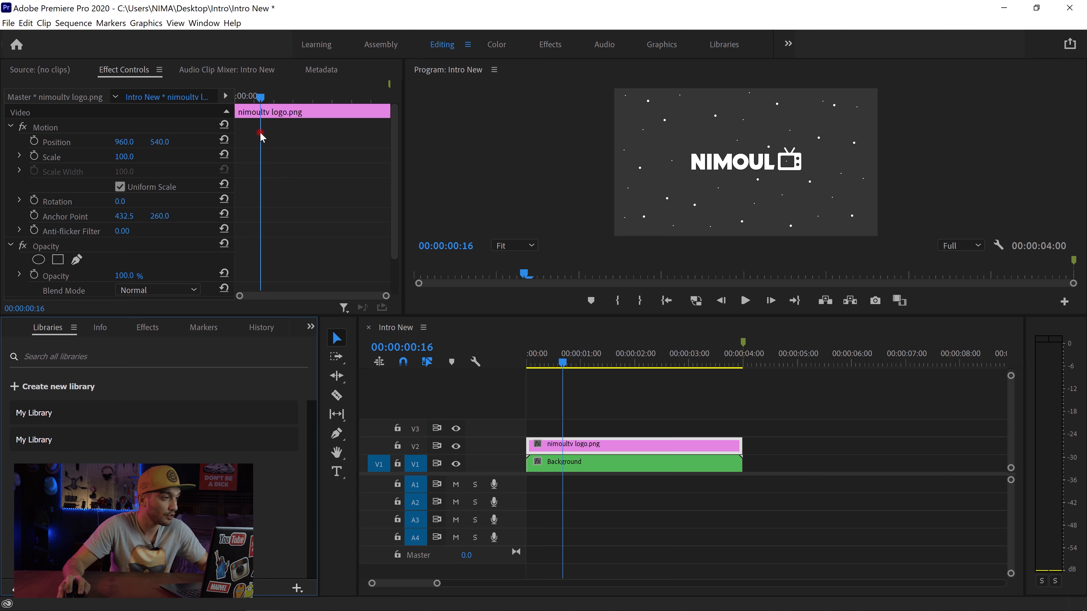
pyautogui.click(617, 446)
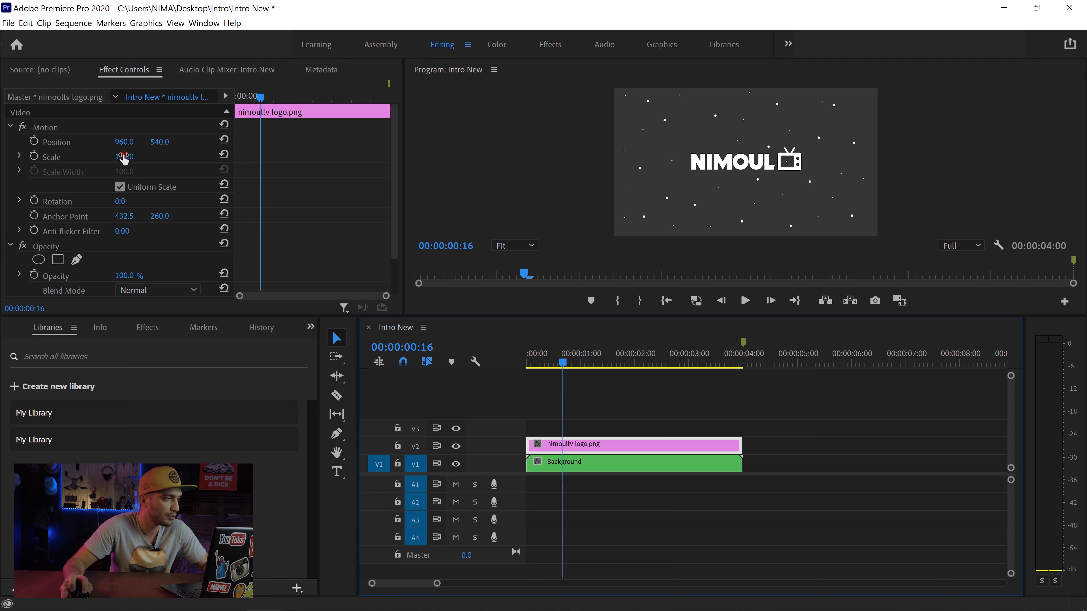
# Step: Try the logo at Scale 143 with a horizontal position of 886, and undo the motion adjustments
pyautogui.moveTo(124, 158); pyautogui.dragTo(71, 138)
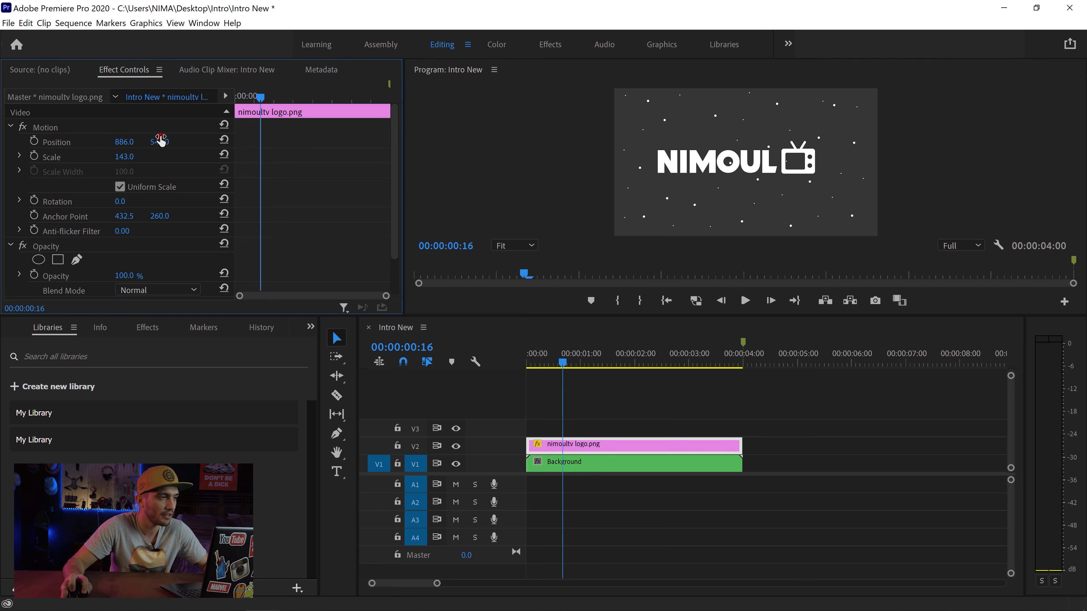
pyautogui.moveTo(160, 142); pyautogui.dragTo(182, 154)
pyautogui.hotkey('ctrl', 'z')
pyautogui.hotkey('ctrl', 'z')
pyautogui.hotkey('ctrl', 'z')
pyautogui.hotkey('ctrl', 'z')
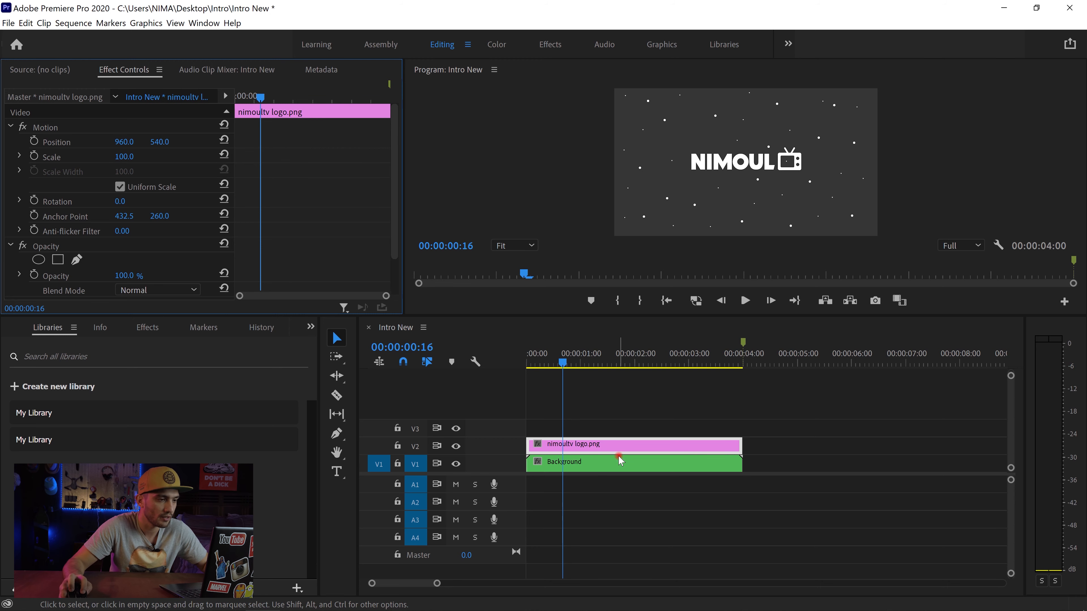
# Step: Duplicate the logo clip from V2 and place the copy on V3, aligned with the start of the sequence
pyautogui.click(629, 447)
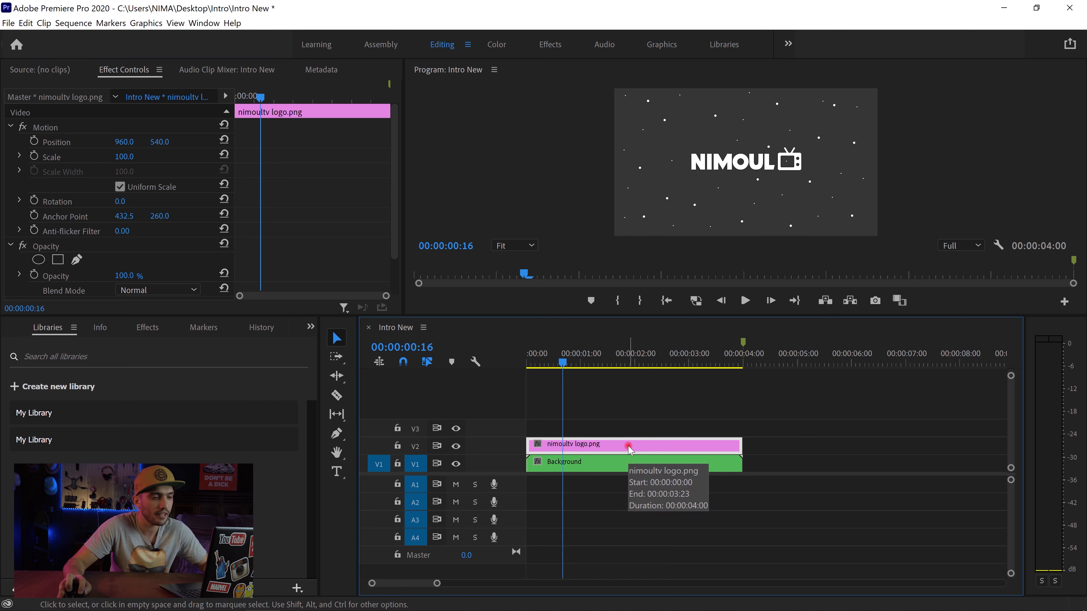
pyautogui.moveTo(629, 447); pyautogui.dragTo(629, 448)
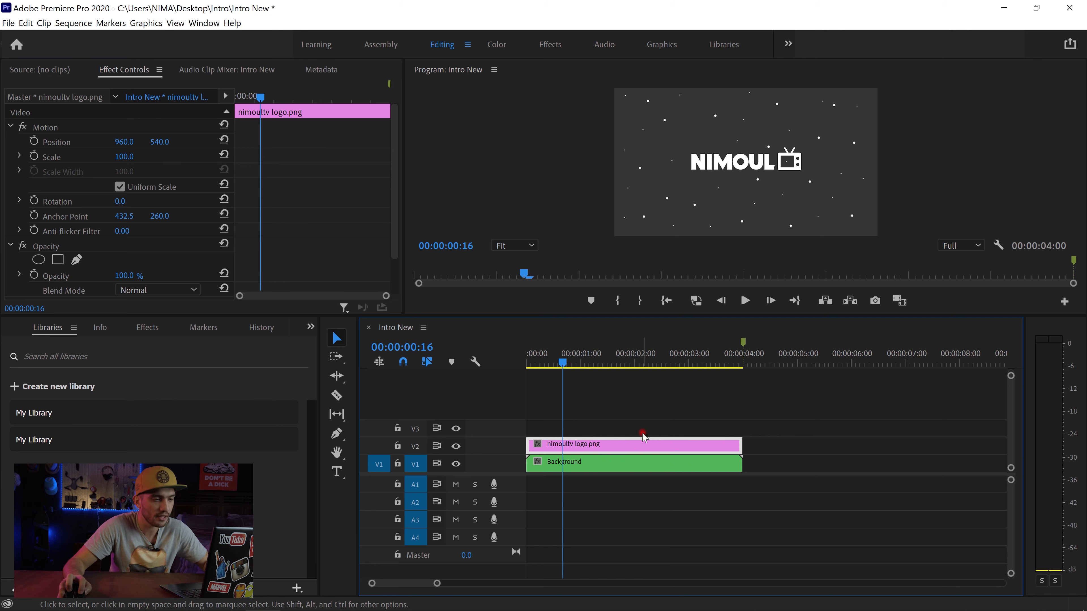
pyautogui.click(764, 355)
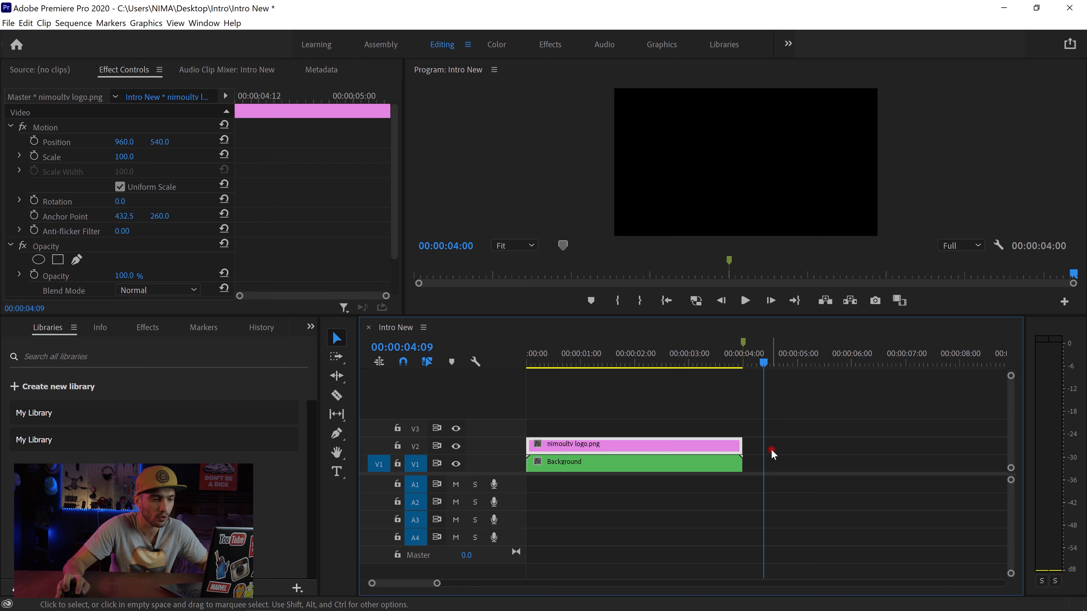
pyautogui.hotkey('ctrl', 'v')
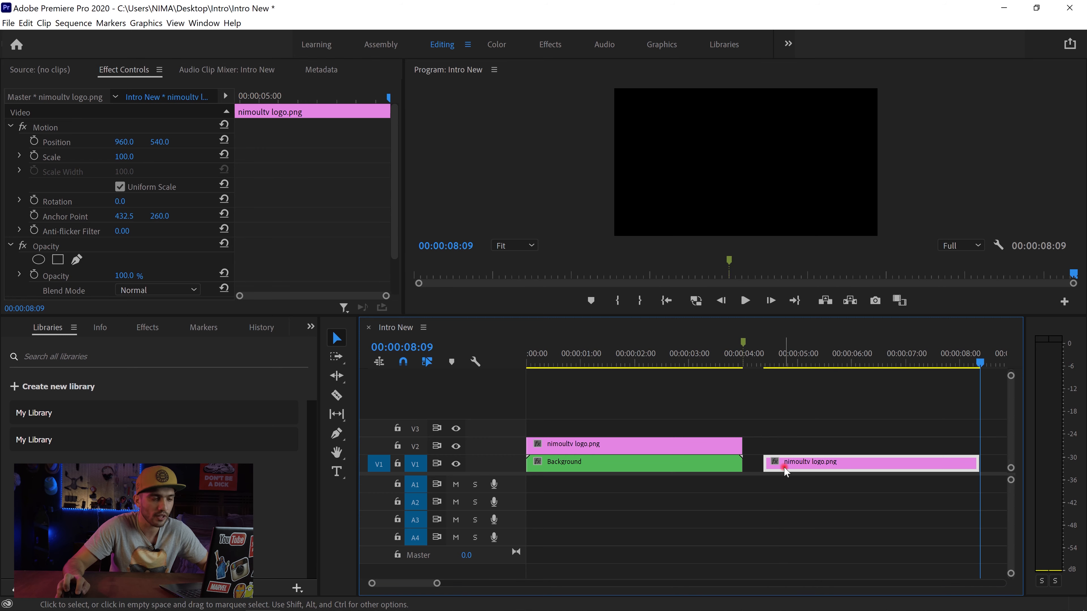
pyautogui.moveTo(779, 449); pyautogui.dragTo(525, 426)
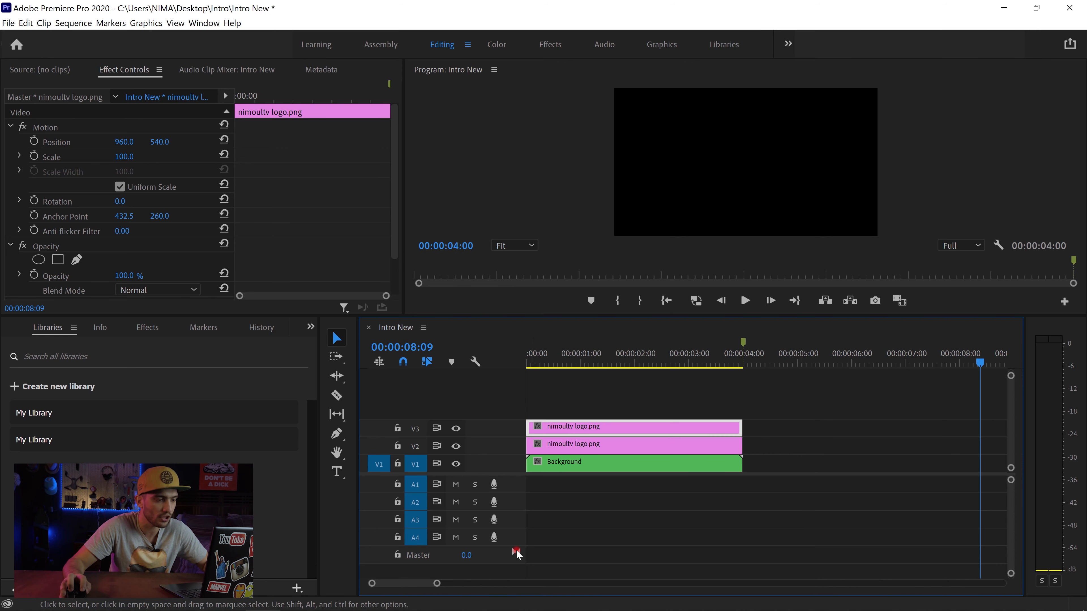
# Step: Play the sequence from the start to check the stacked logo clips over the background
pyautogui.moveTo(434, 585); pyautogui.dragTo(373, 588)
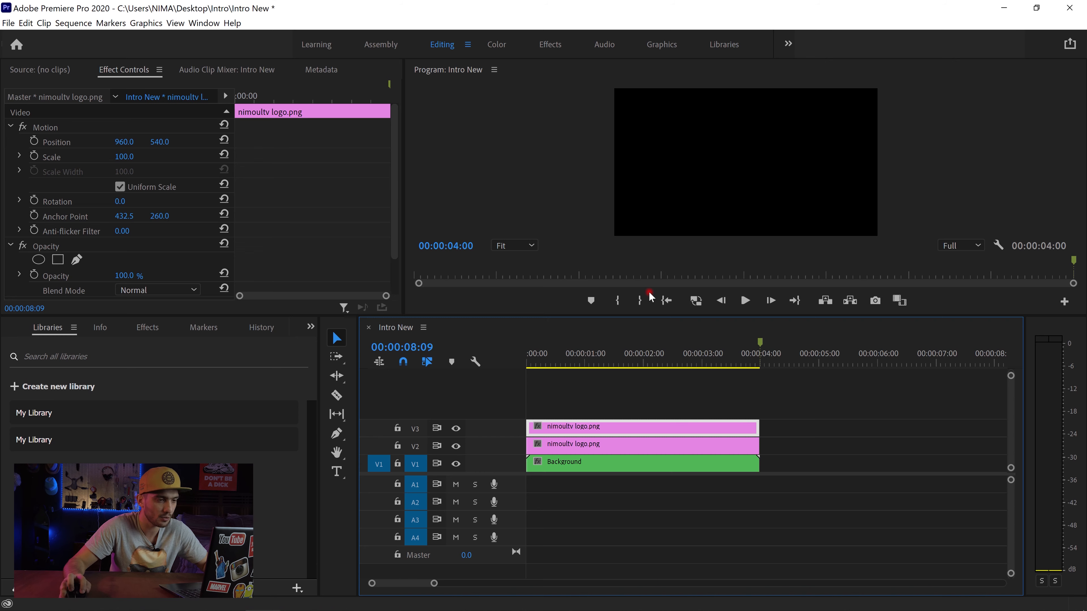
pyautogui.click(665, 301)
pyautogui.press('space')
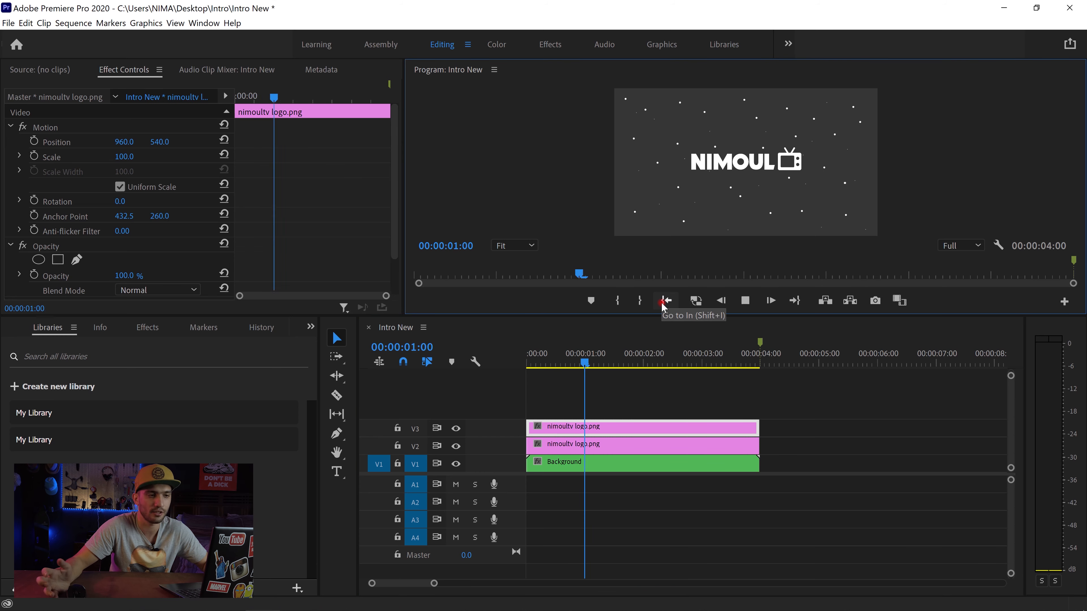
pyautogui.press('space')
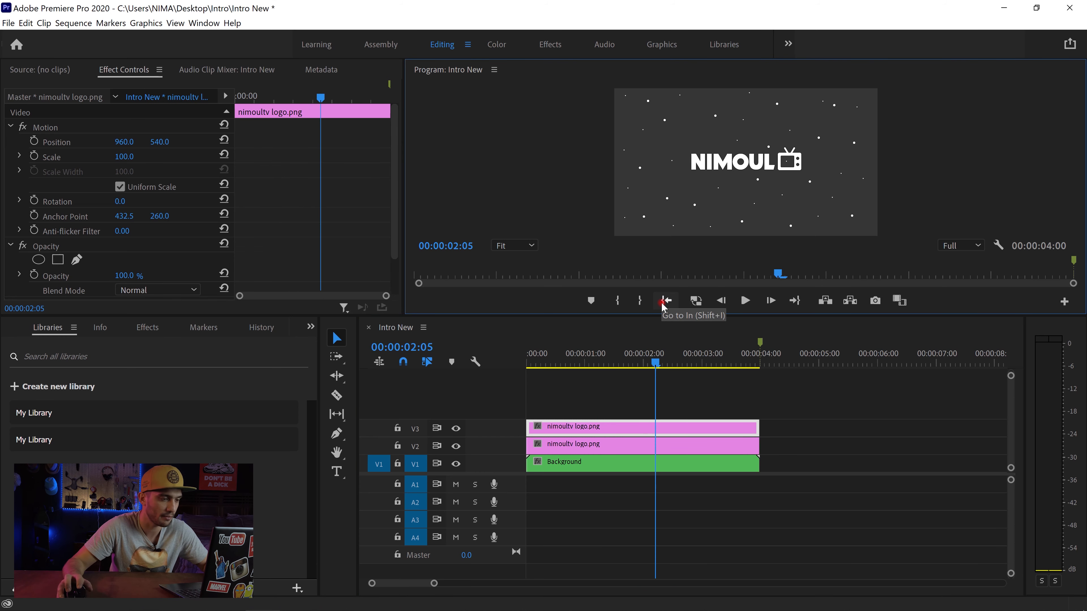
# Step: Switch to the Effects workspace, find the Wave Warp effect, and apply it to the logo clip on V3
pyautogui.click(550, 44)
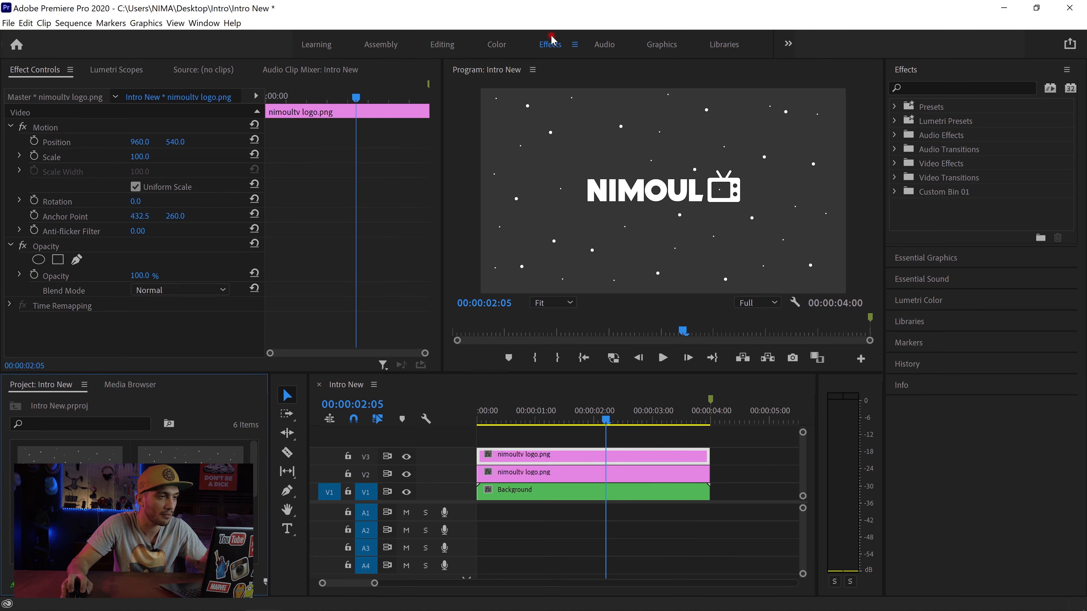
pyautogui.click(928, 87)
pyautogui.write('w')
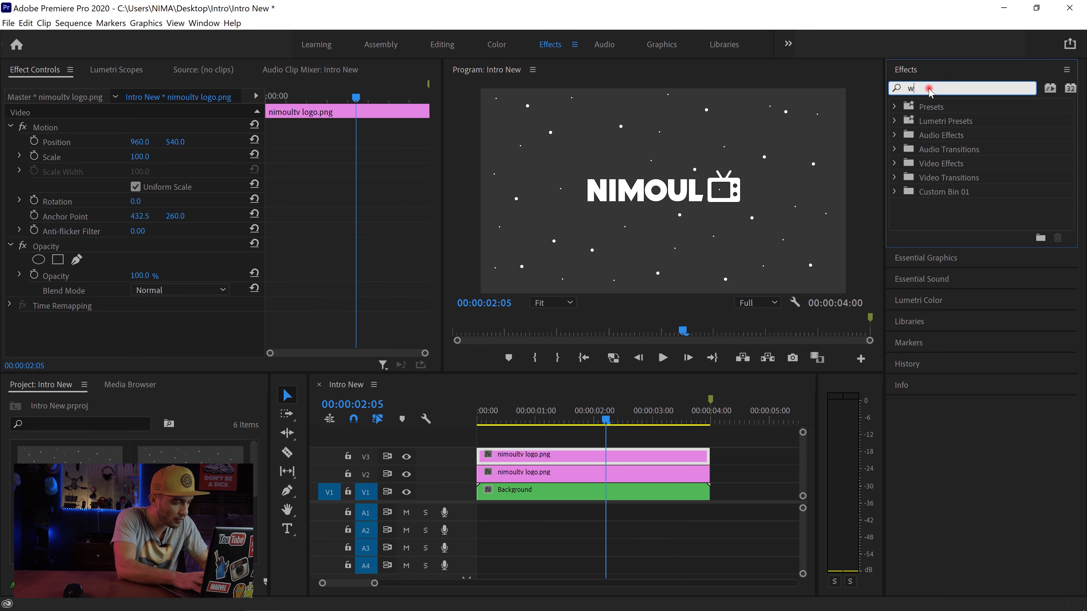
pyautogui.write('ave wa')
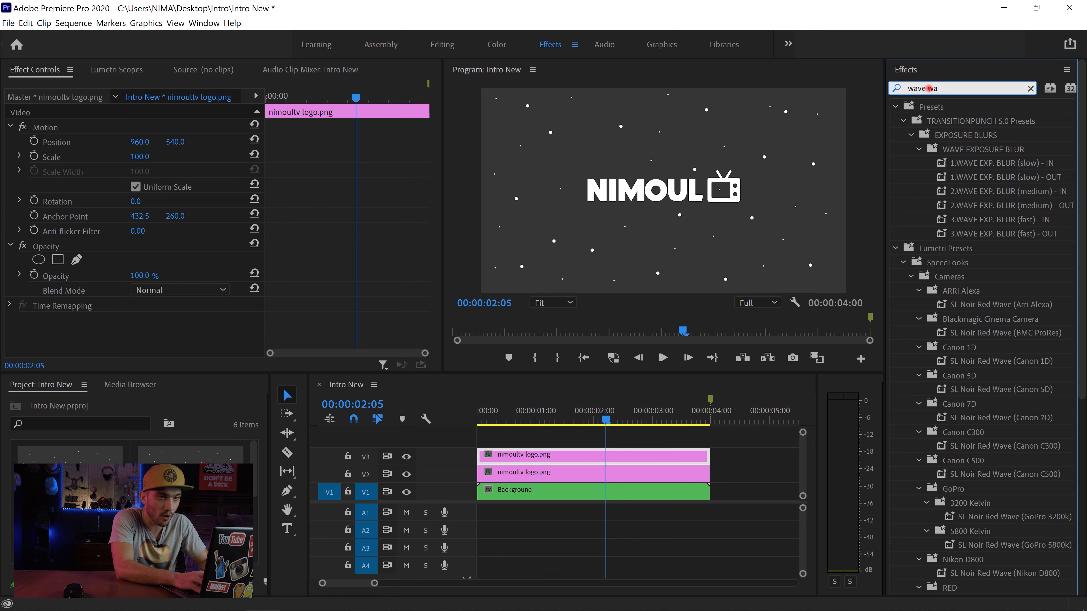
pyautogui.write('rp')
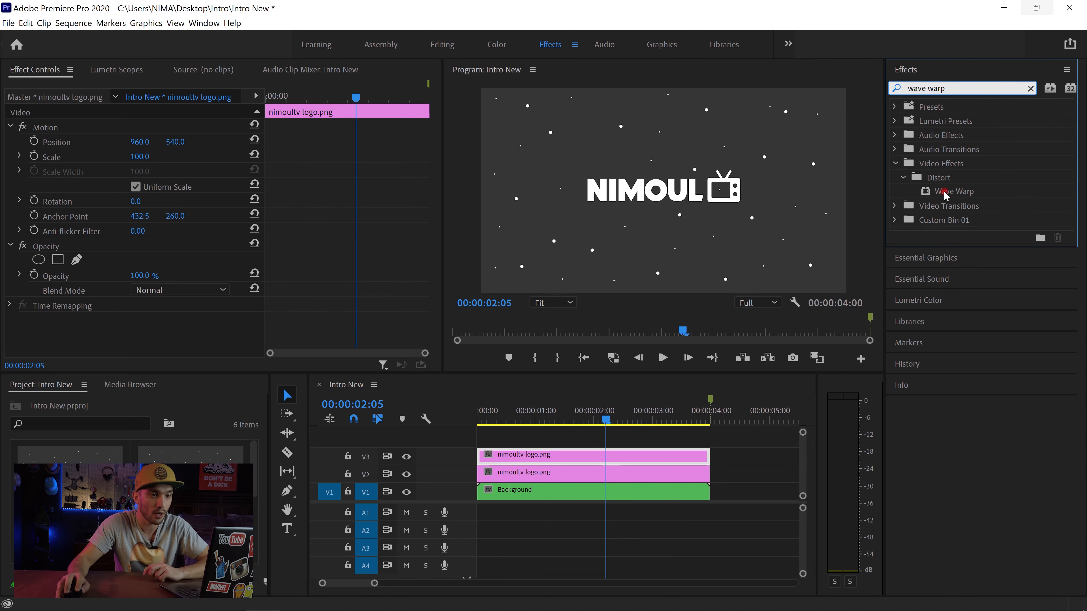
pyautogui.moveTo(949, 193); pyautogui.dragTo(623, 455)
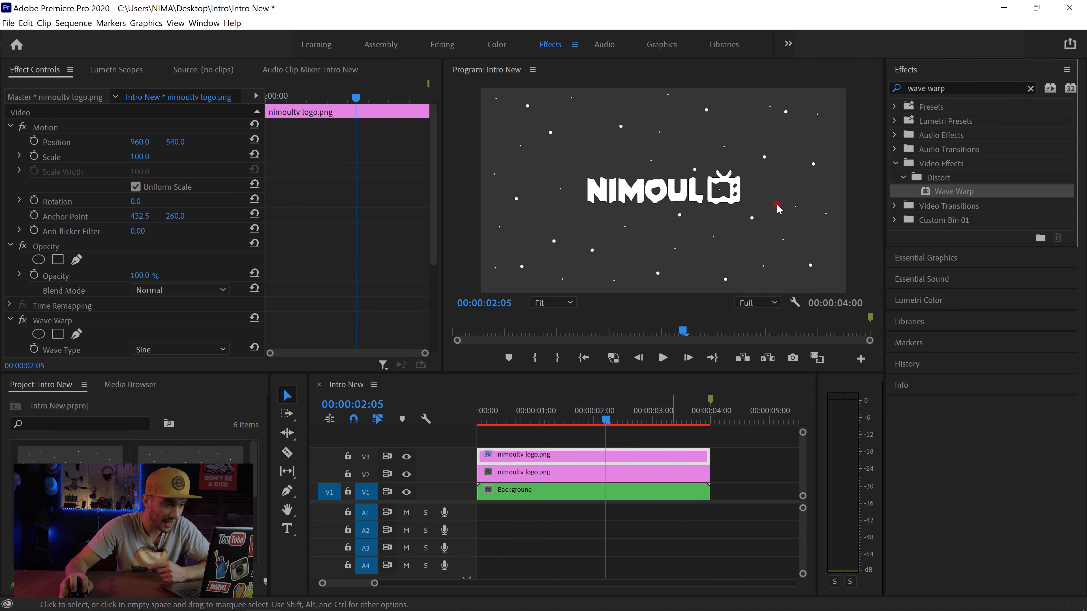
# Step: Search the effects for "color balance" and apply Color Balance (RGB) to the logo clip on V3
pyautogui.click(1030, 90)
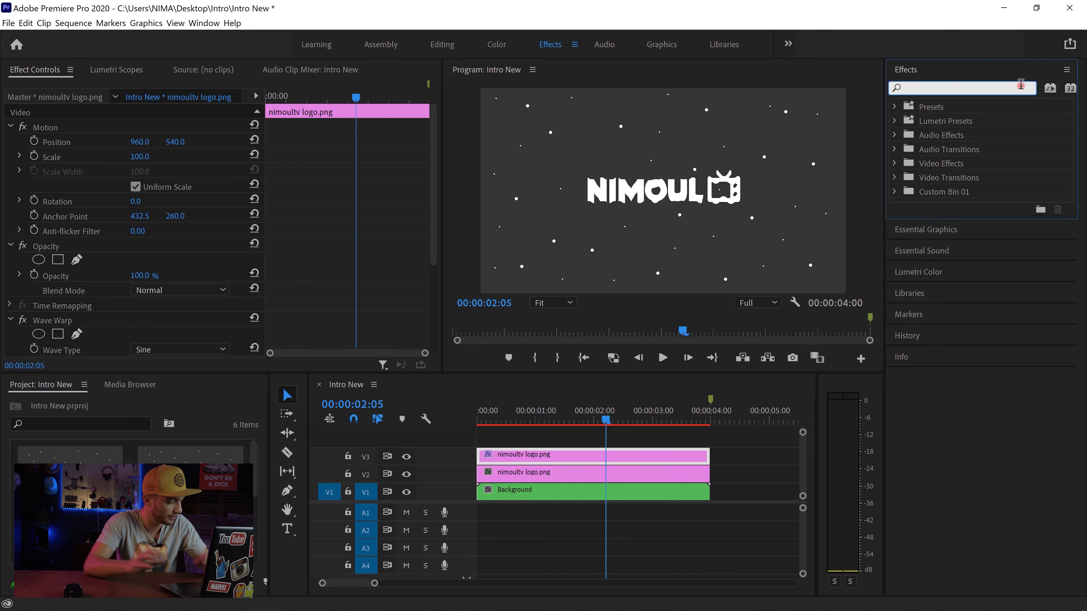
pyautogui.write('color ')
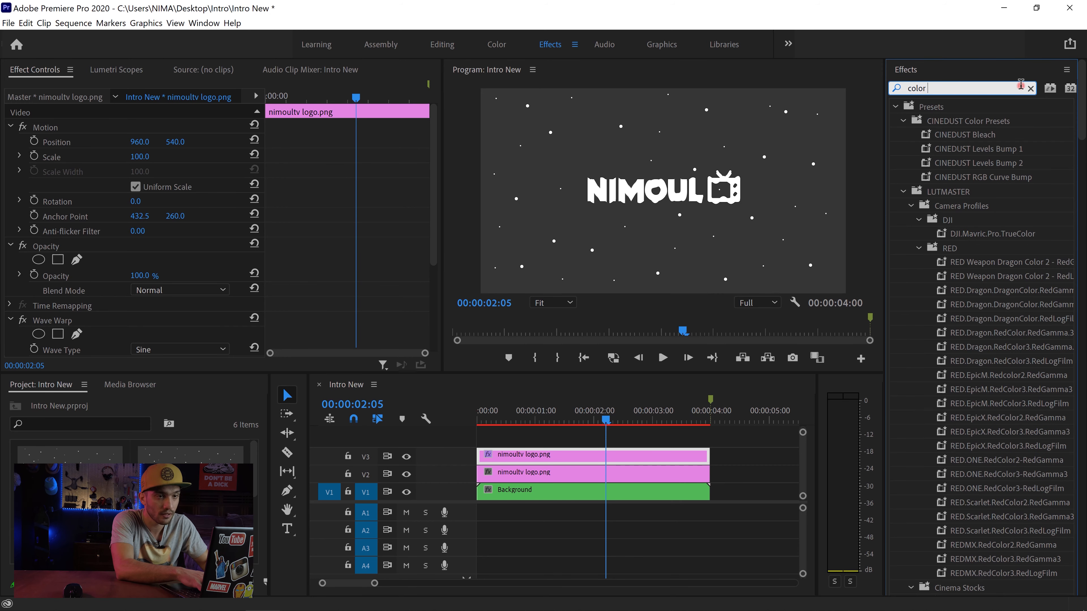
pyautogui.write('bala')
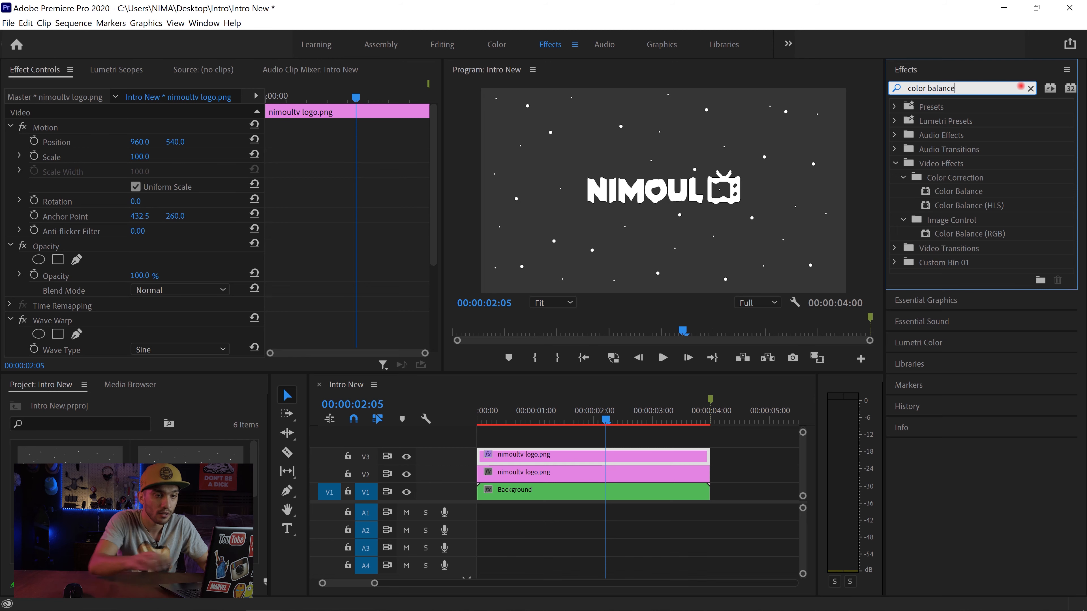
pyautogui.write('nce')
pyautogui.click(969, 233)
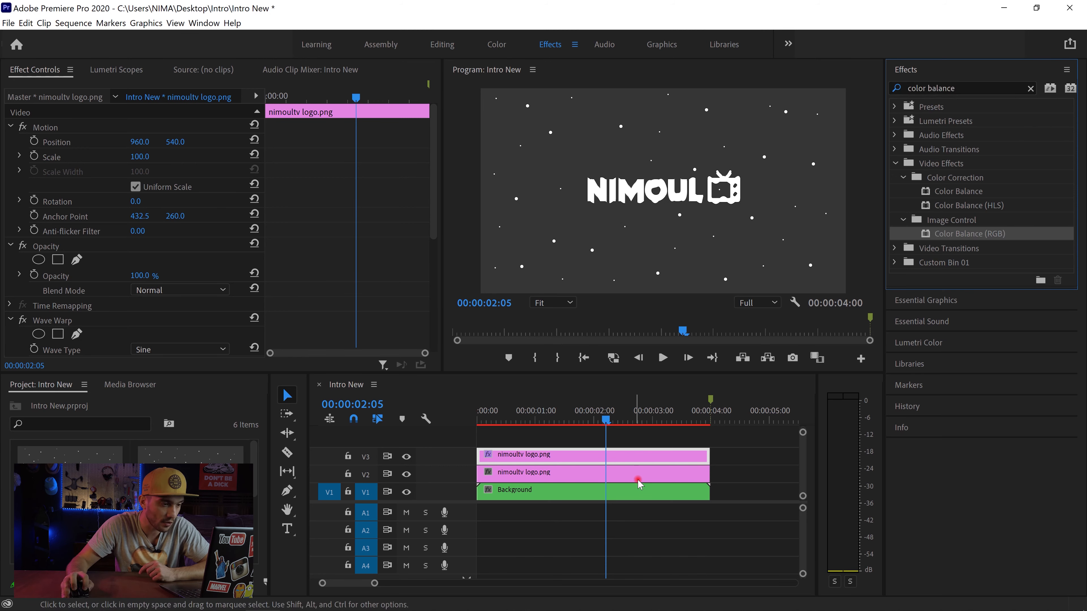
# Step: Hide the V2 track and return the playhead to the start of the sequence
pyautogui.click(516, 479)
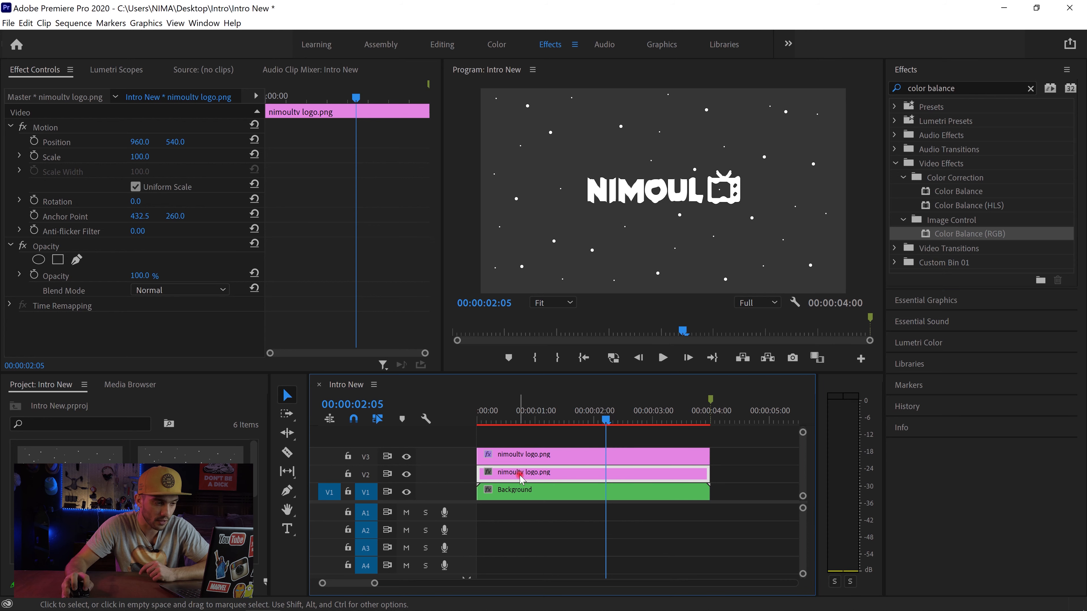
pyautogui.click(406, 474)
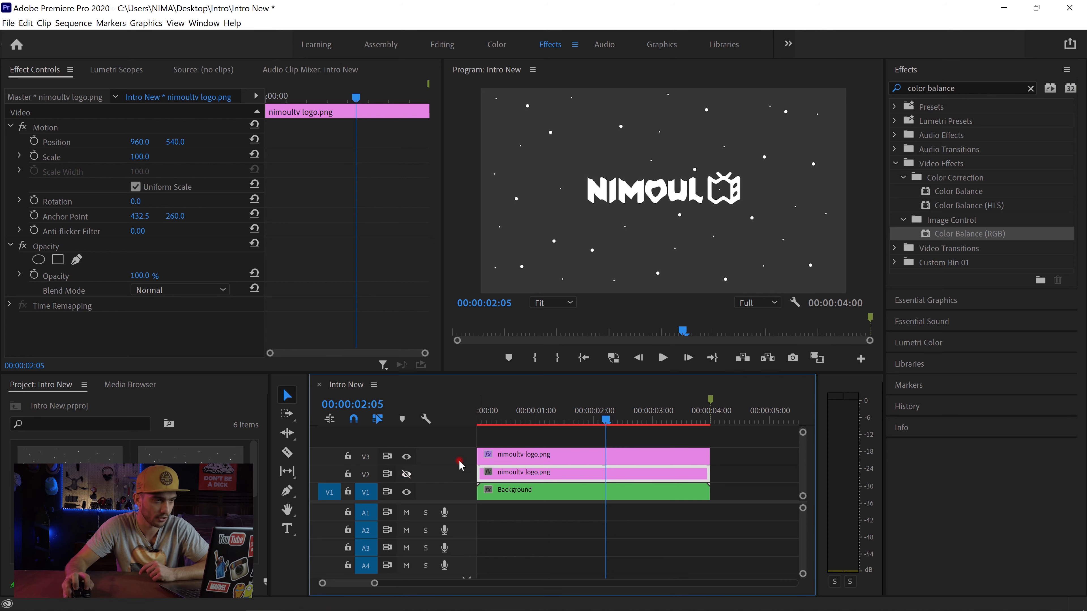
pyautogui.moveTo(376, 586); pyautogui.dragTo(347, 584)
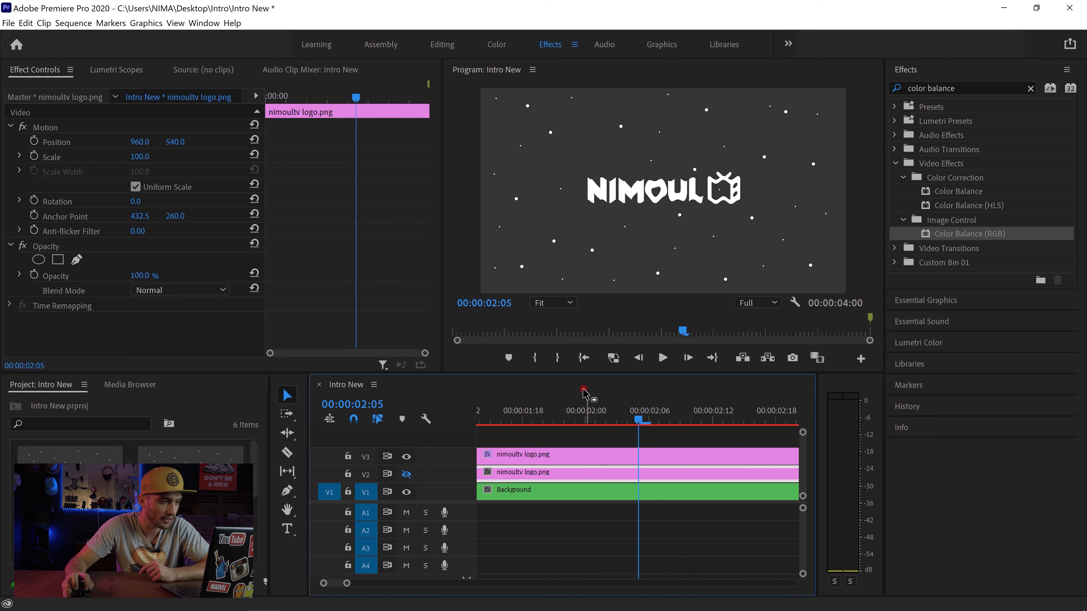
pyautogui.click(583, 357)
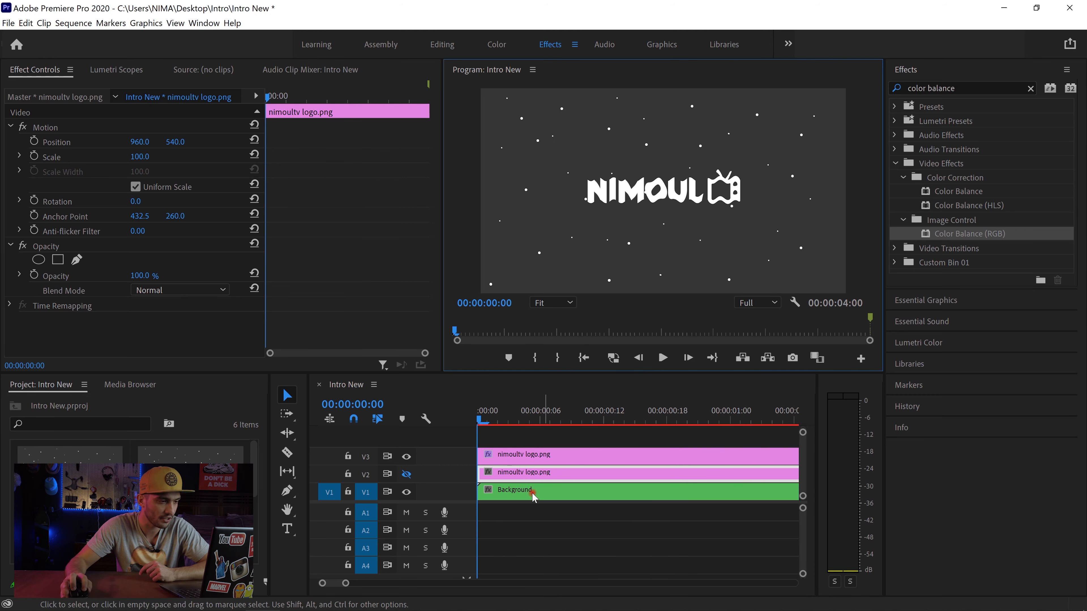
# Step: Set the V3 logo's Wave Warp to the Square wave type with a Wave Height of 50
pyautogui.click(575, 443)
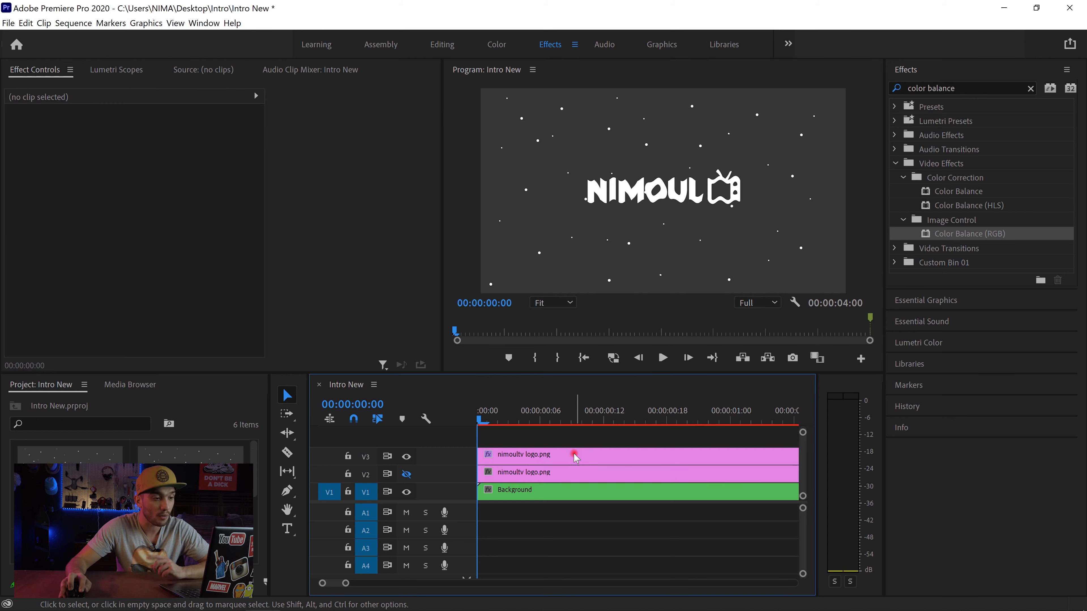
pyautogui.click(569, 455)
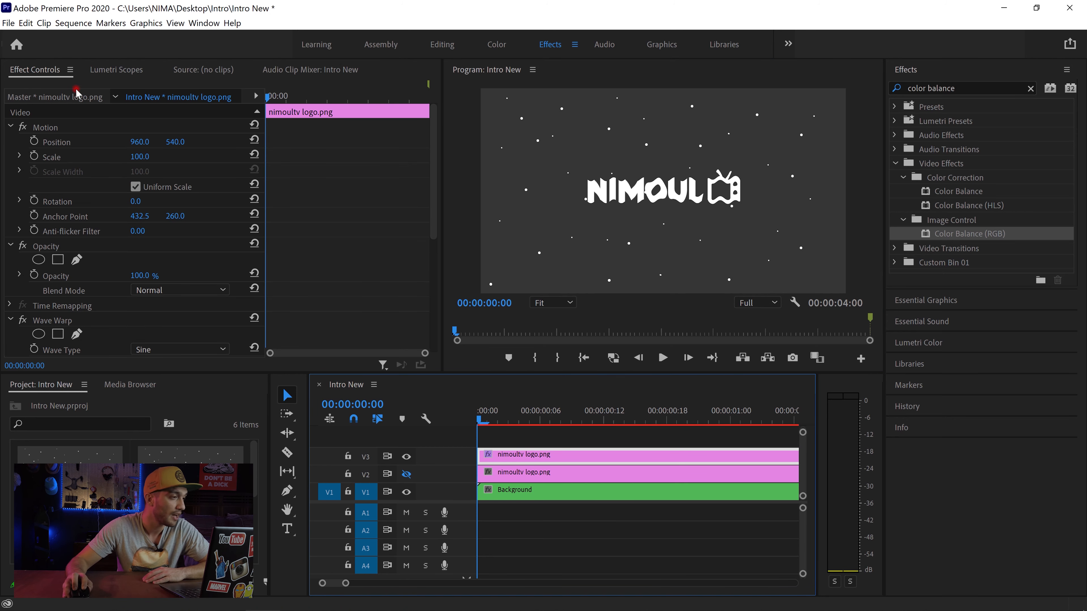
pyautogui.scroll(-10, 75, 155)
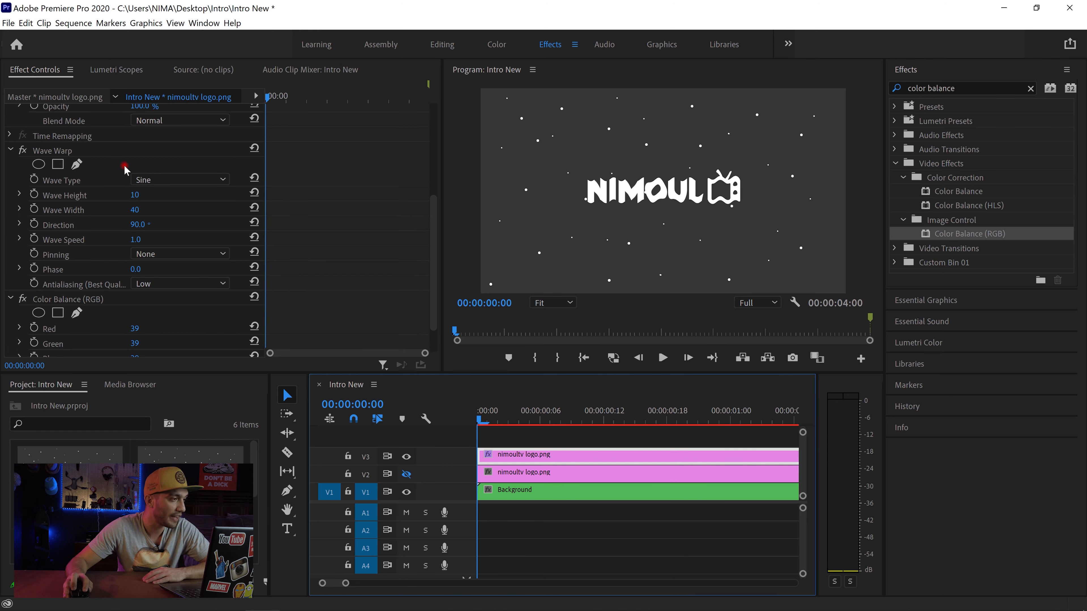
pyautogui.click(148, 179)
pyautogui.click(169, 210)
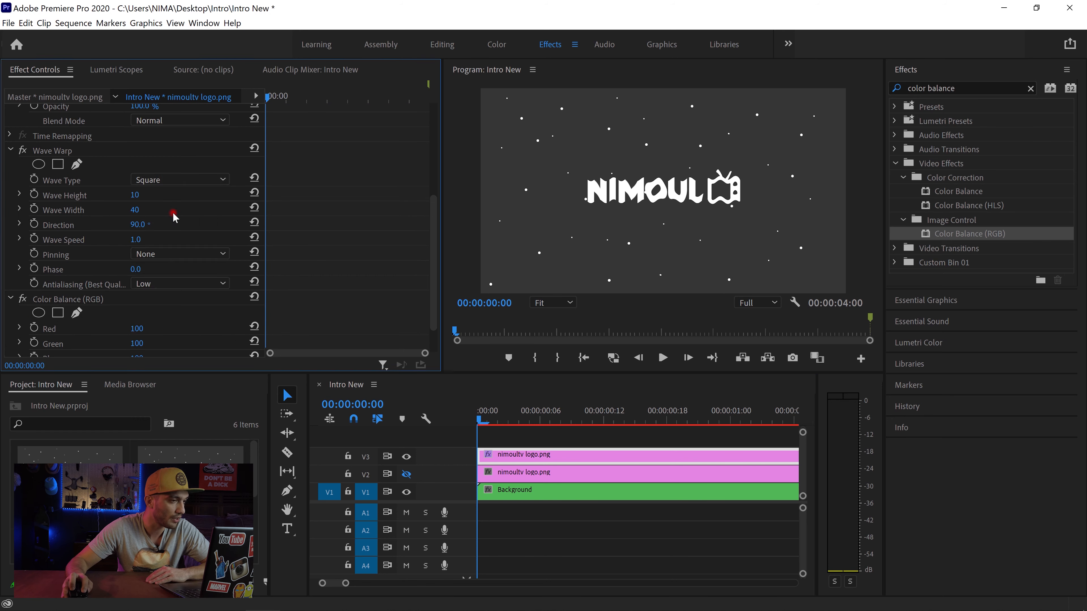
pyautogui.click(138, 196)
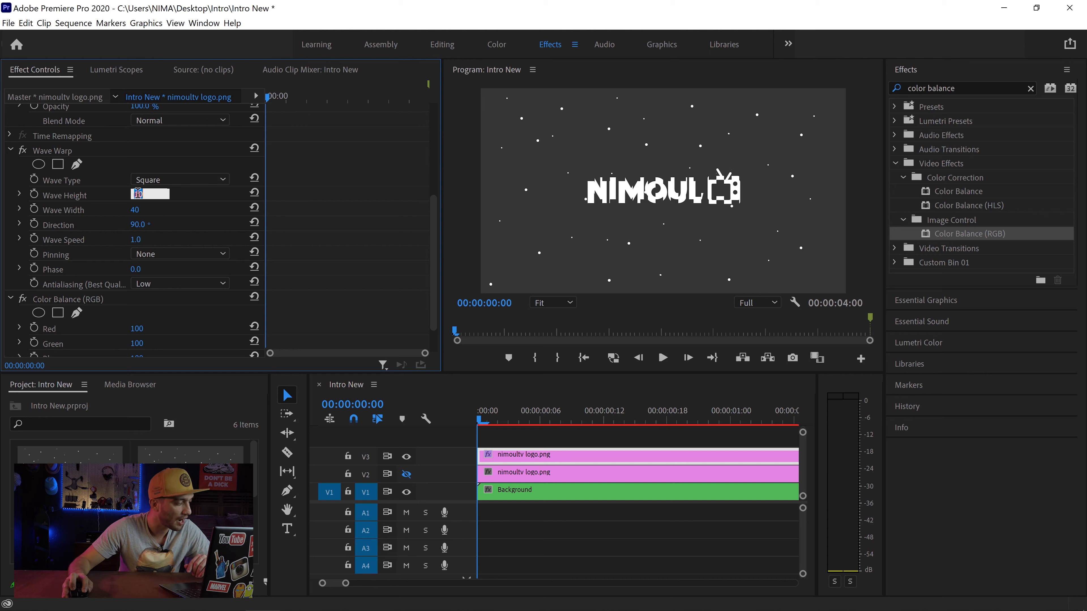
pyautogui.write('5')
pyautogui.press('Return')
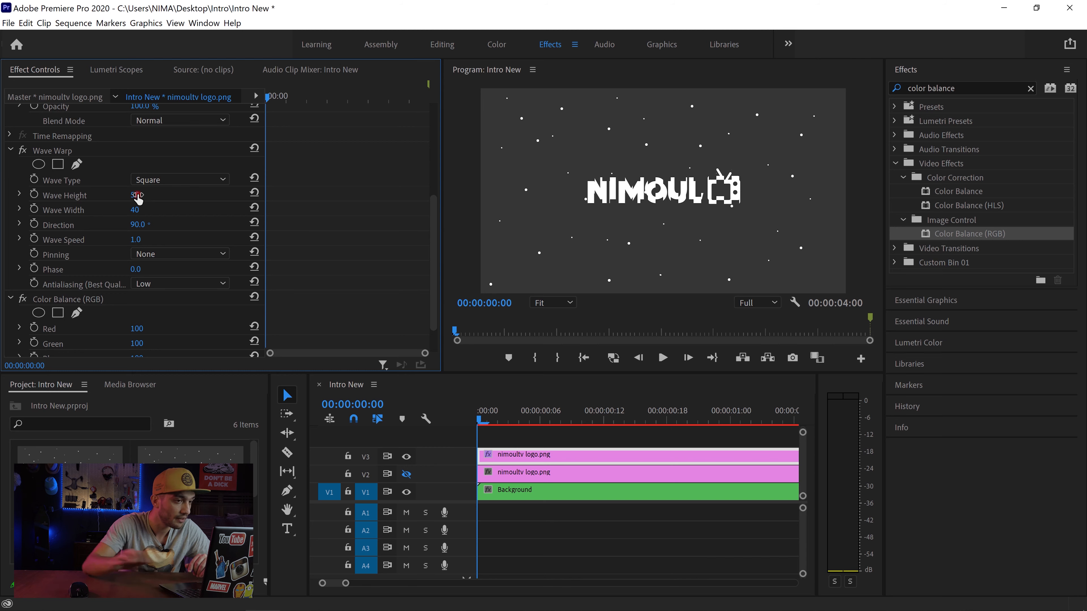
# Step: Set the Wave Warp's Wave Width to 100, Direction to 0 and Wave Speed to -10
pyautogui.click(138, 210)
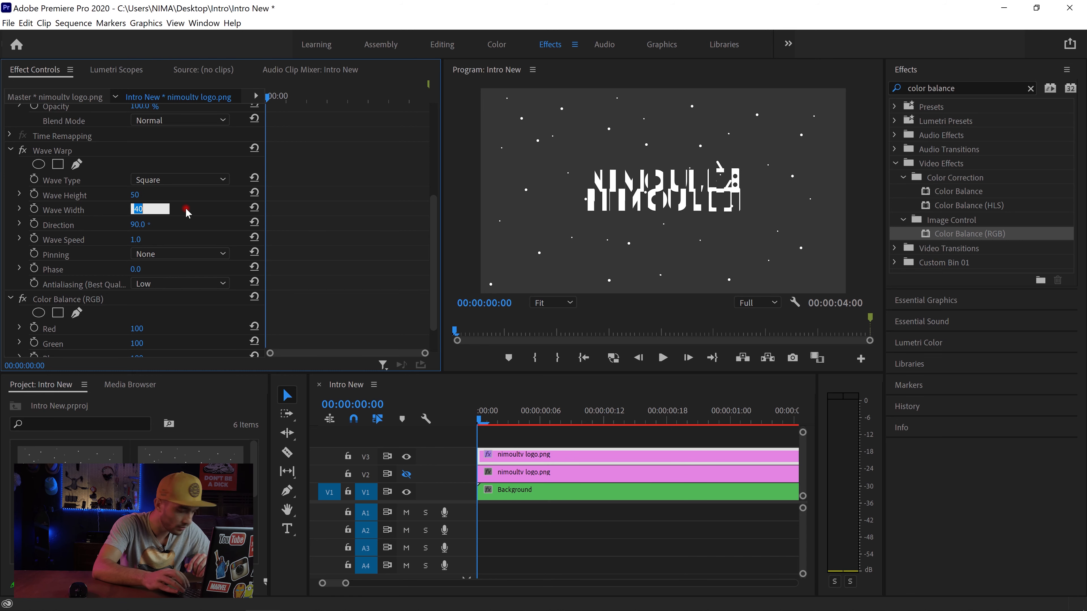
pyautogui.write('100')
pyautogui.press('Return')
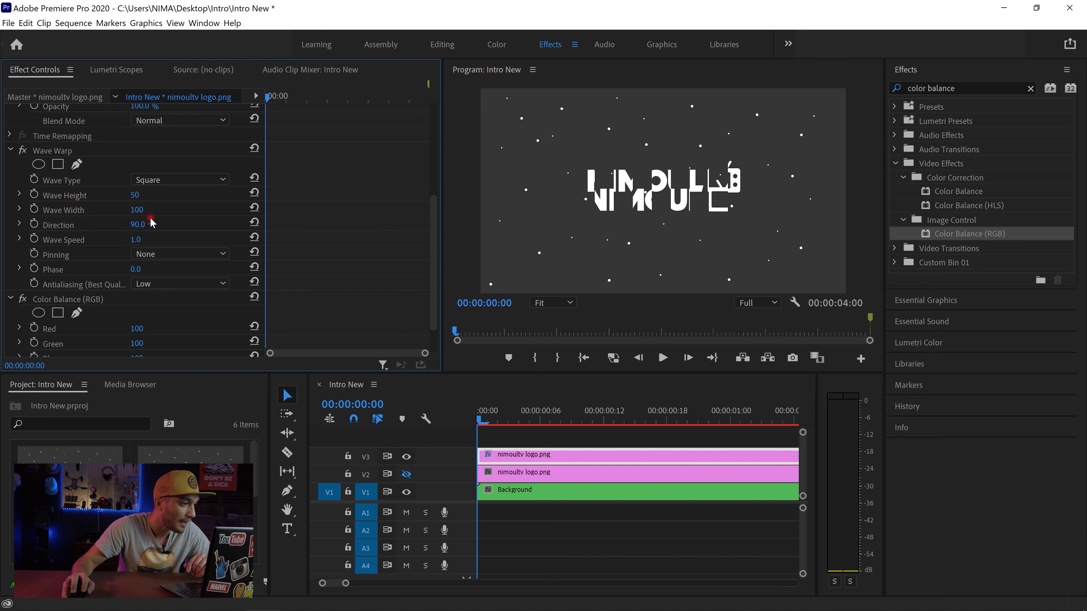
pyautogui.click(143, 224)
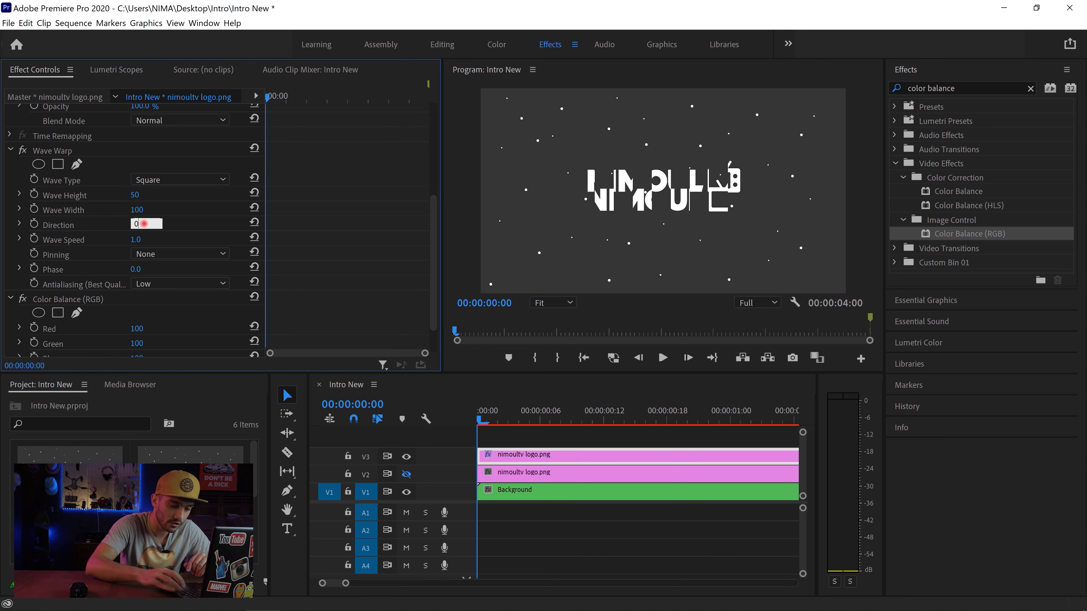
pyautogui.write('0')
pyautogui.press('Return')
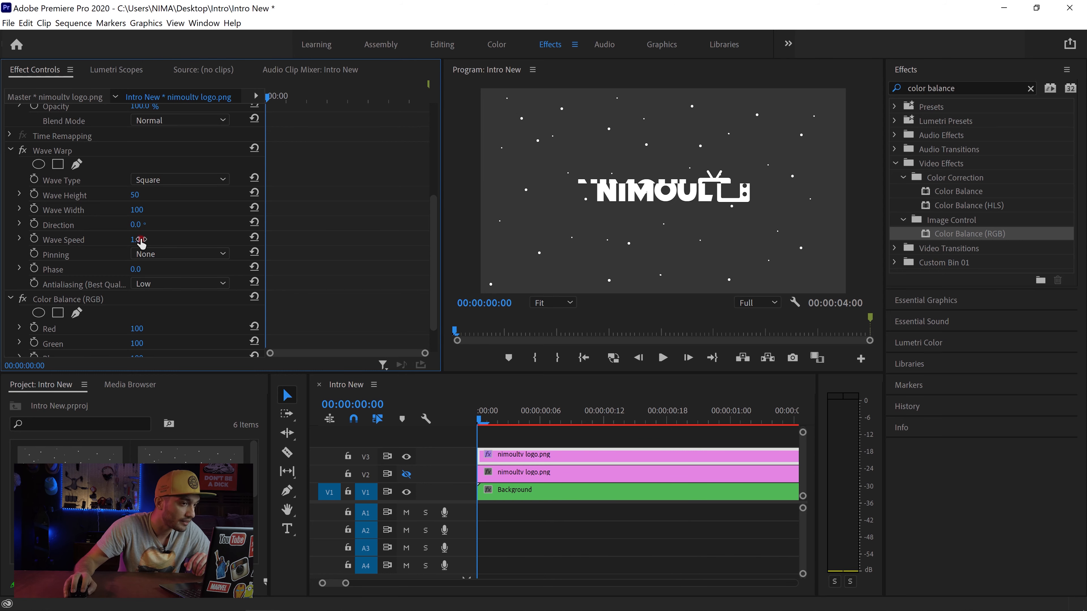
pyautogui.click(140, 238)
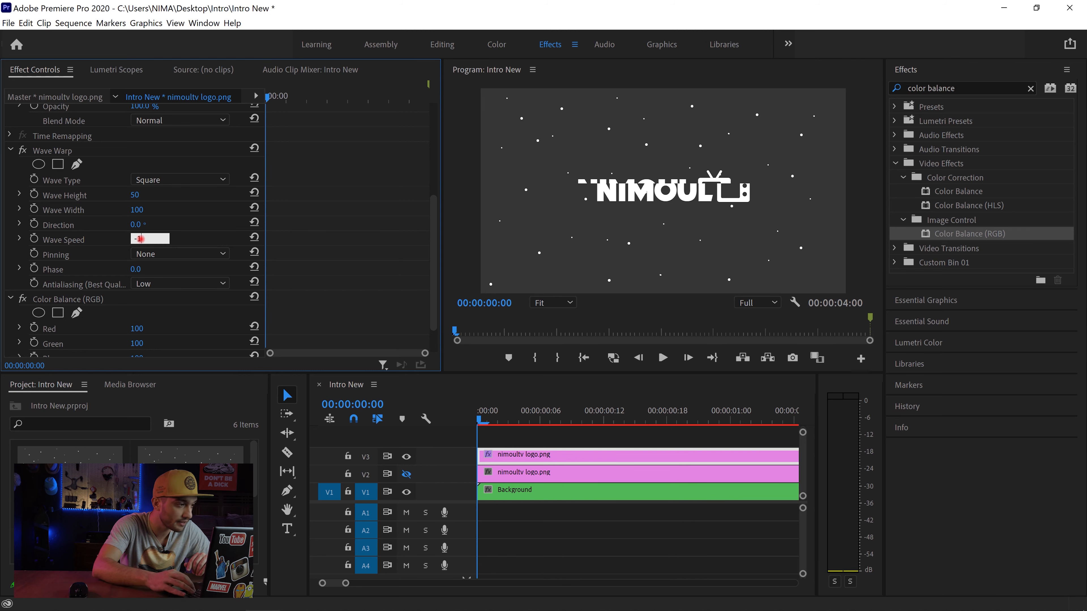
pyautogui.write('-10')
pyautogui.press('Return')
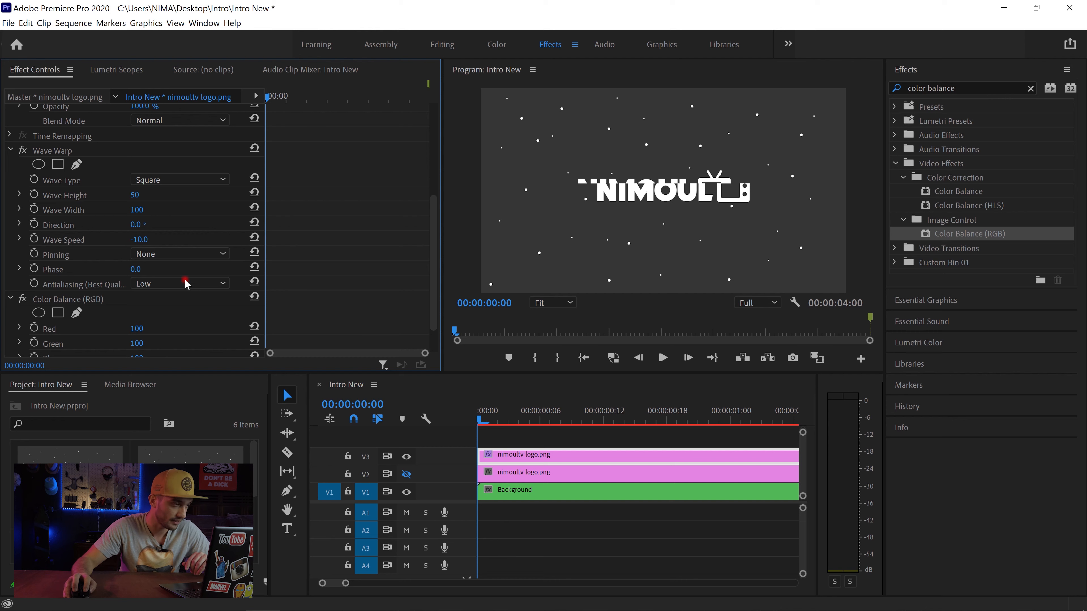
pyautogui.scroll(-2, 165, 300)
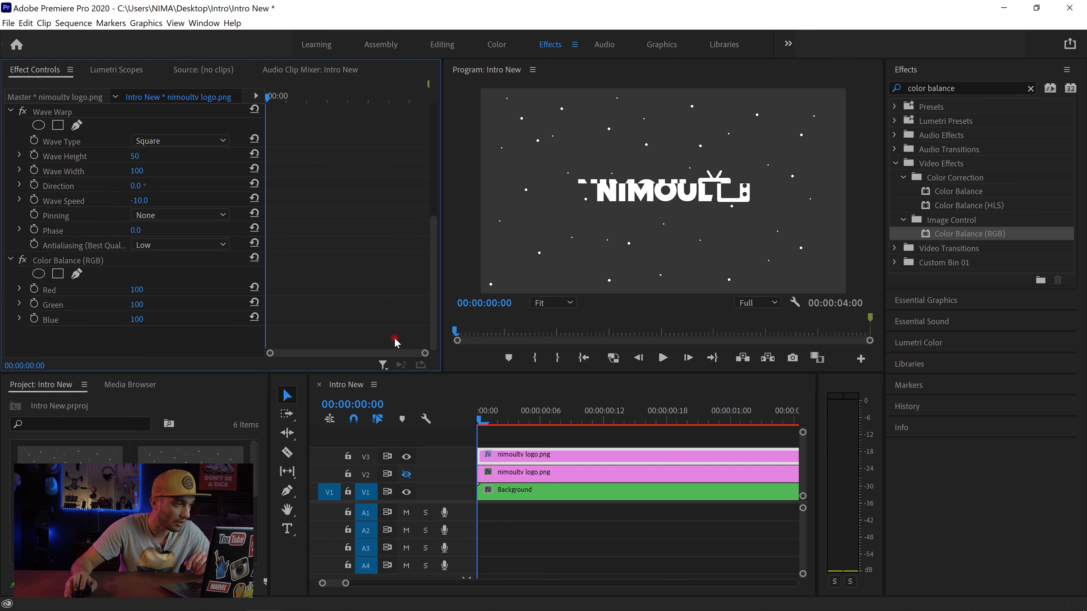
# Step: Split the logo clip on V3 at 00:00:00:03 and 00:00:00:06 with the Razor tool
pyautogui.click(461, 429)
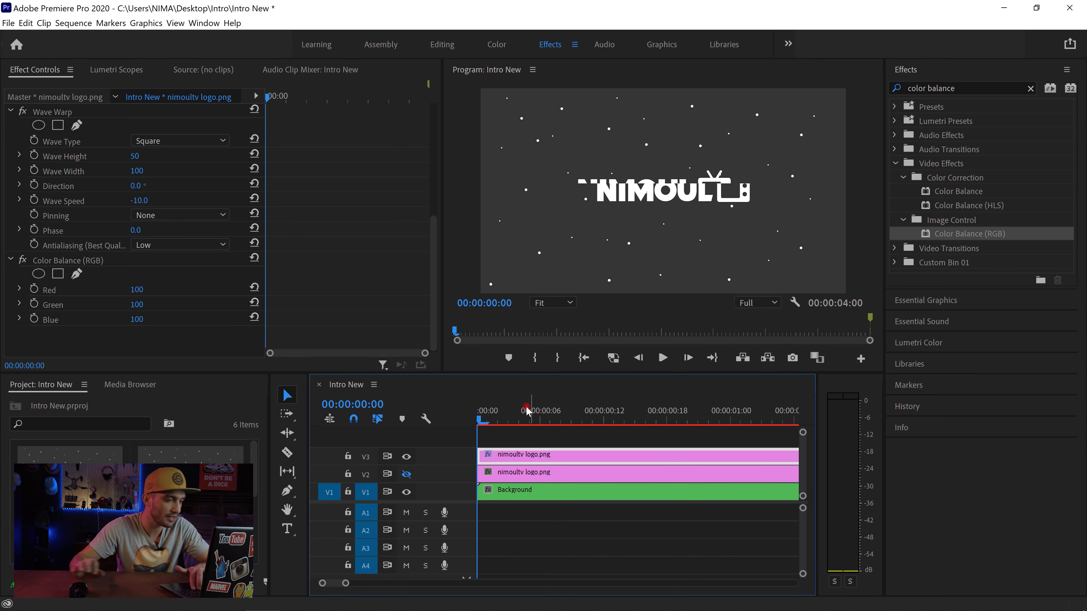
pyautogui.press('Right')
pyautogui.press('Right')
pyautogui.press('Right')
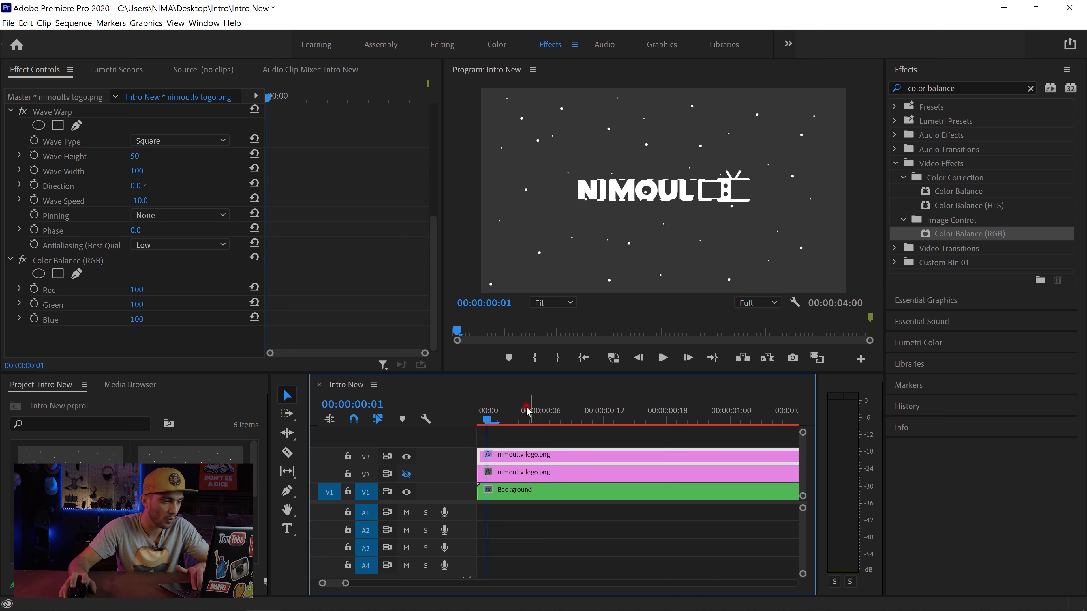
pyautogui.click(286, 452)
pyautogui.click(508, 455)
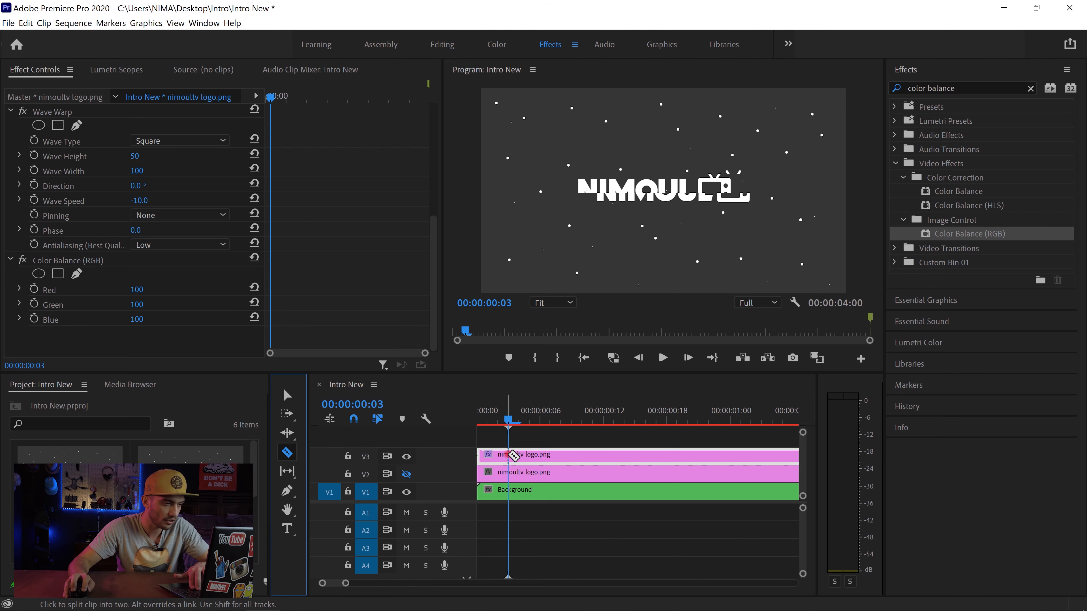
pyautogui.press('Right')
pyautogui.press('Right')
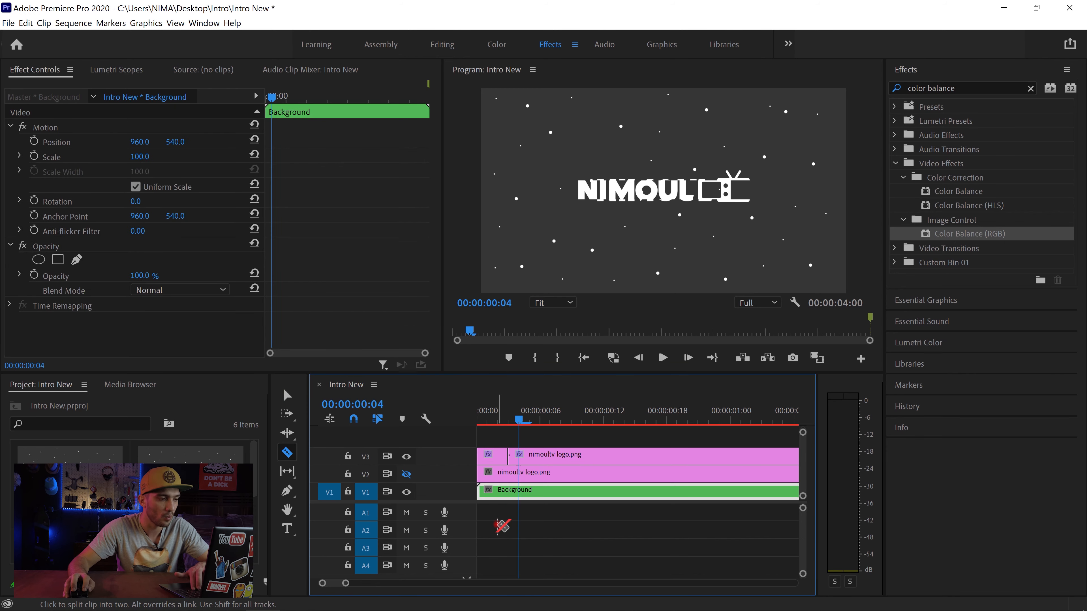
pyautogui.press('Right')
pyautogui.click(540, 454)
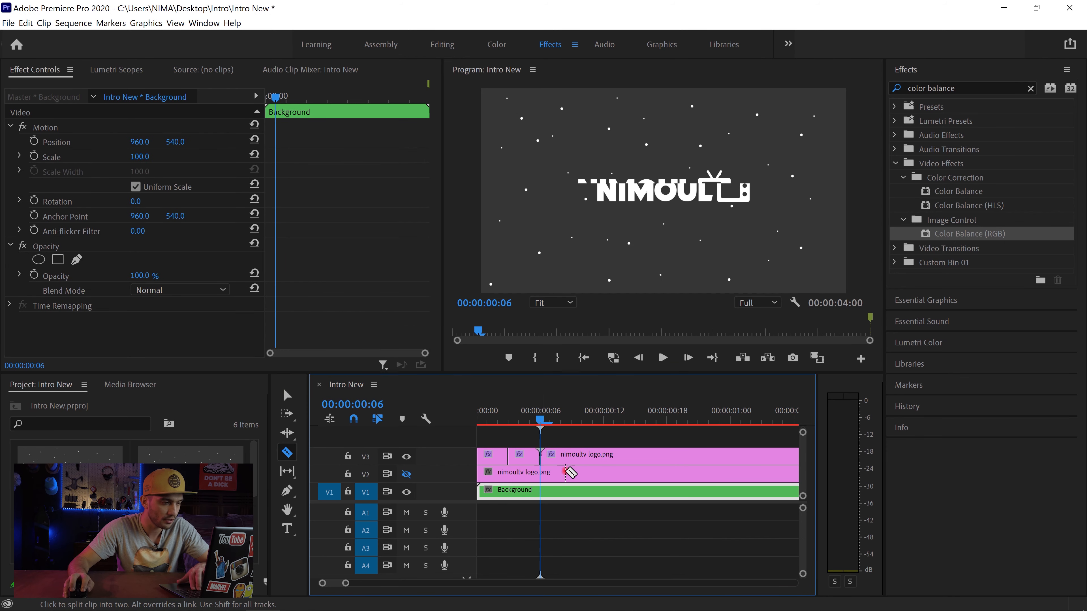
# Step: Continue splitting the V3 logo clip every three frames, at 00:00:00:09, 00:00:00:12 and 00:00:00:15
pyautogui.press('Right')
pyautogui.press('Right')
pyautogui.press('Right')
pyautogui.click(572, 455)
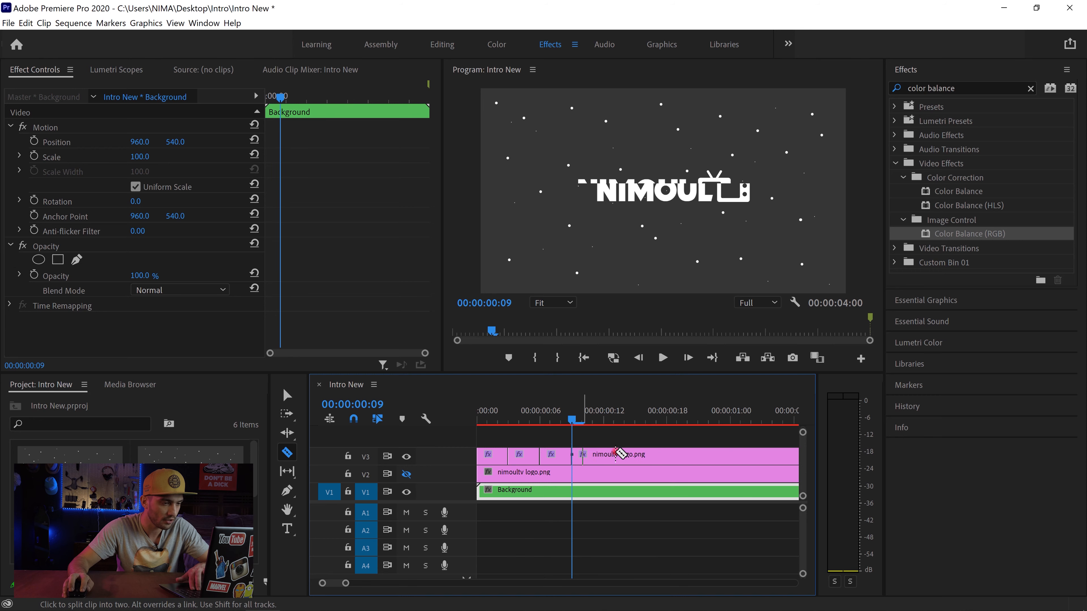
pyautogui.press('Right')
pyautogui.press('Right')
# Step: Split the V3 logo clip at 00:00:00:18 and 00:00:00:21 with the Razor tool
pyautogui.press('Right')
pyautogui.click(604, 454)
pyautogui.press('Right')
pyautogui.press('Right')
pyautogui.press('Right')
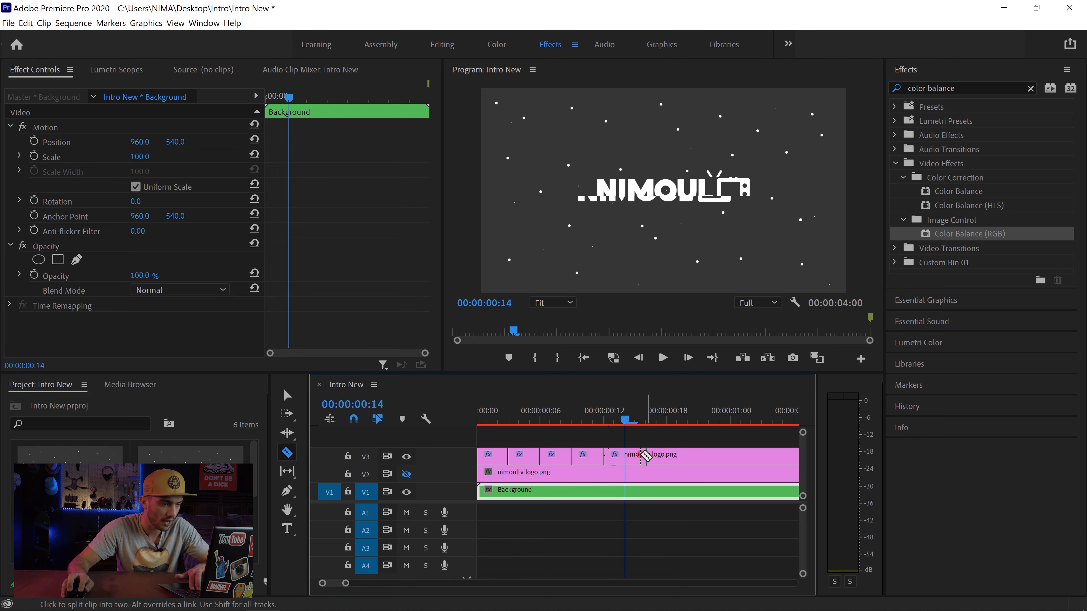
pyautogui.click(636, 455)
pyautogui.press('Right')
pyautogui.press('Right')
pyautogui.press('Right')
pyautogui.click(667, 455)
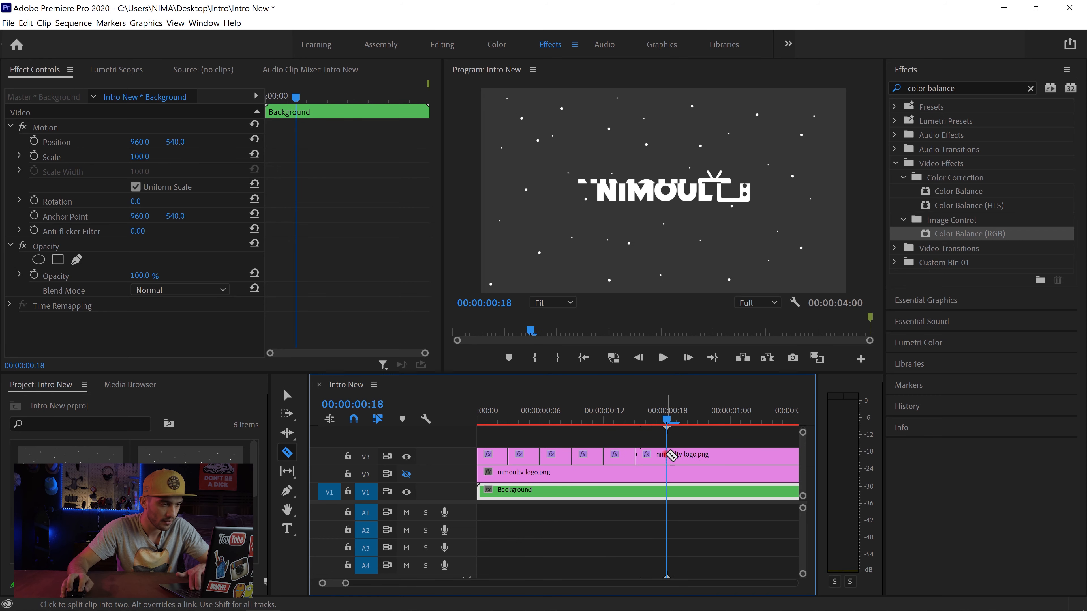
# Step: Continue splitting the V3 logo clip every three frames, at 00:00:01:00, 00:00:01:03 and 00:00:01:06
pyautogui.press('Right')
pyautogui.press('Right')
pyautogui.press('Right')
pyautogui.click(699, 454)
pyautogui.press('Right')
pyautogui.press('Right')
pyautogui.press('Right')
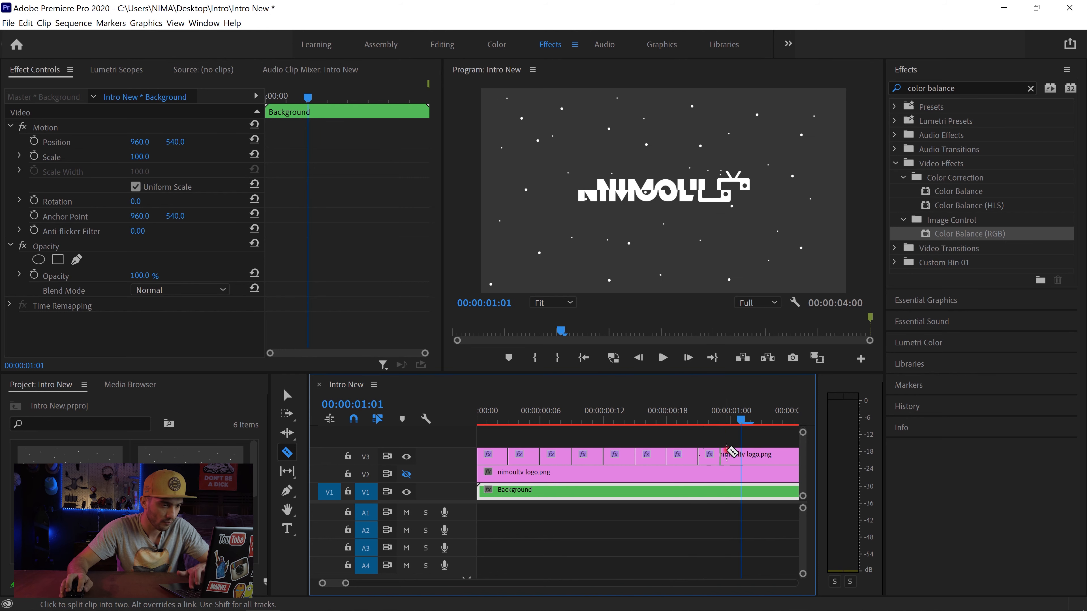
pyautogui.click(731, 454)
pyautogui.press('Right')
pyautogui.press('Right')
pyautogui.press('Right')
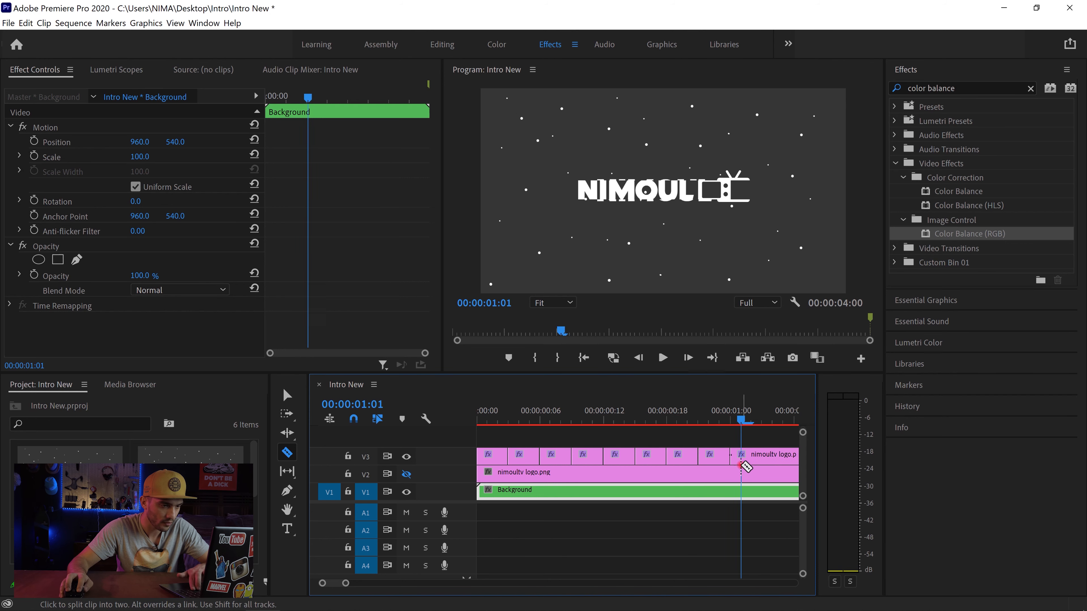
pyautogui.click(766, 454)
pyautogui.press('Right')
pyautogui.press('Right')
pyautogui.press('Right')
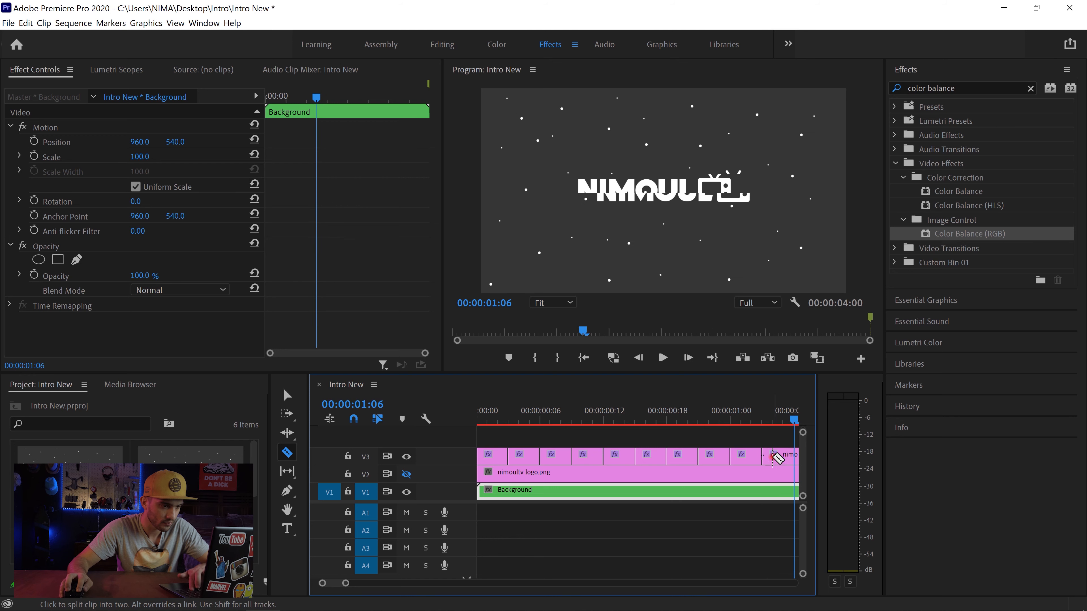
pyautogui.click(794, 457)
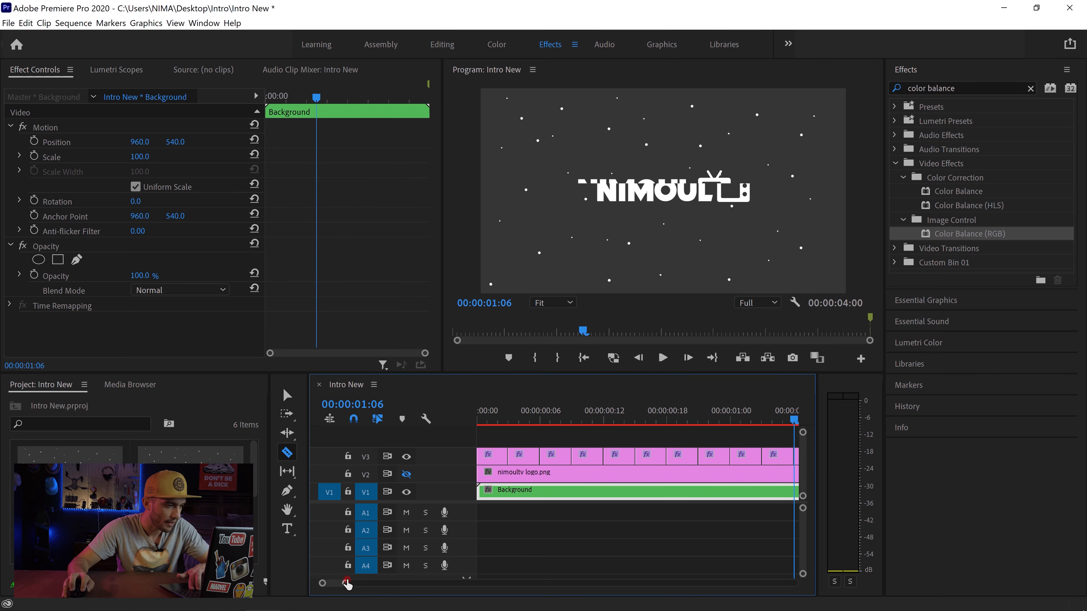
# Step: Delete the long remainder of the V3 logo clip after 00:00:01:06
pyautogui.moveTo(346, 583); pyautogui.dragTo(366, 583)
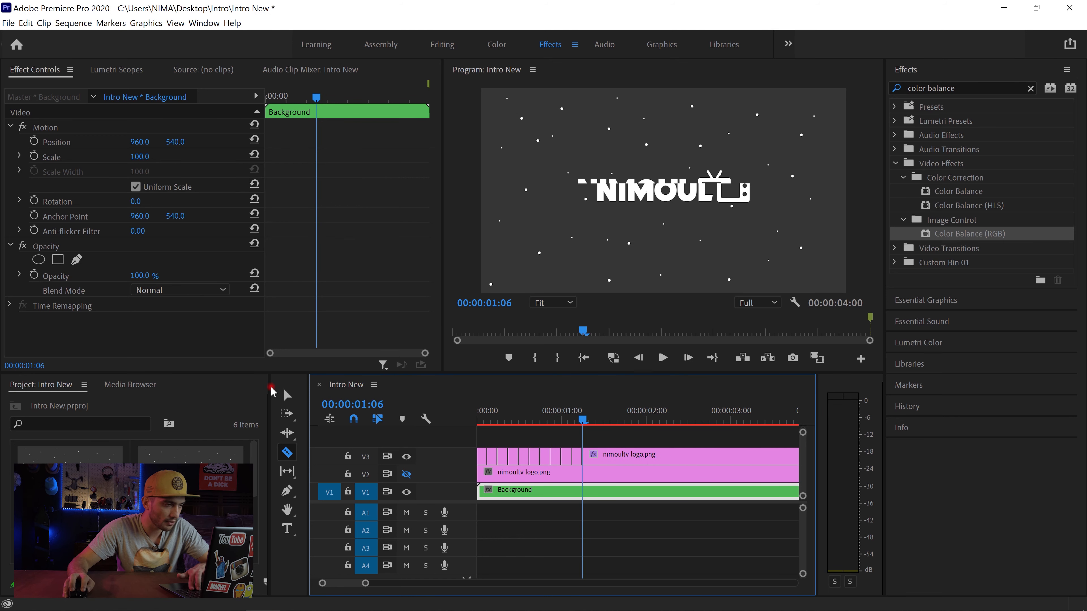
pyautogui.click(287, 395)
pyautogui.click(629, 454)
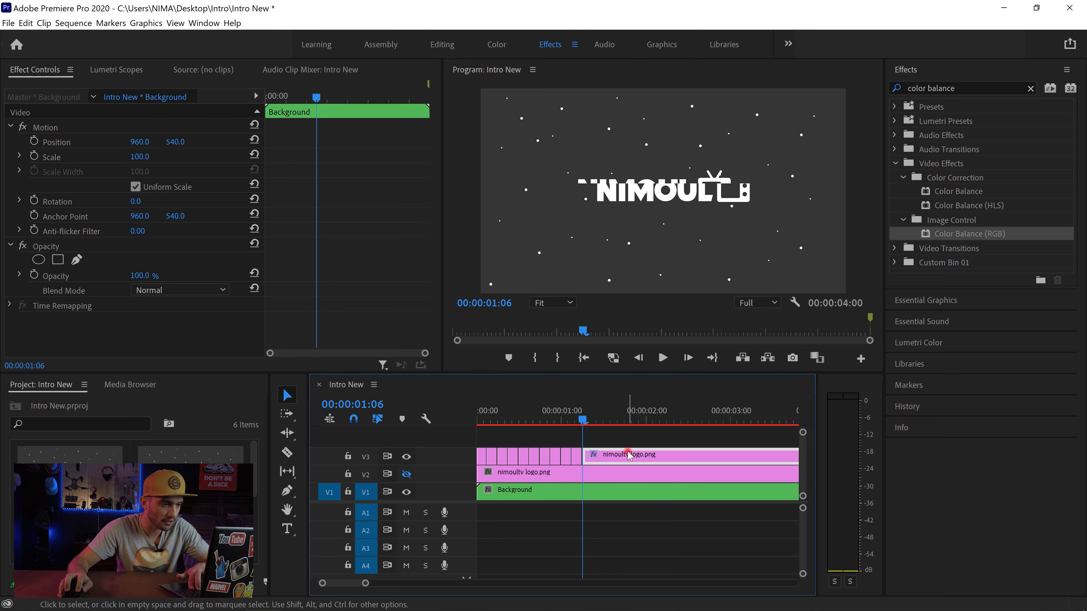
pyautogui.press('Delete')
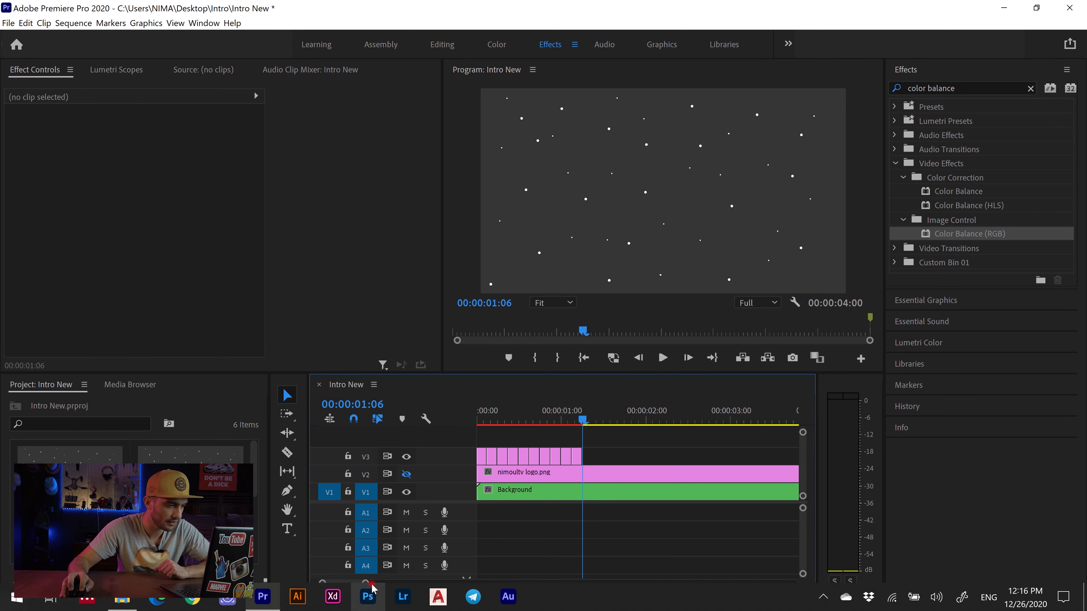
# Step: Return the playhead to the sequence start and delete the first three-frame logo segment on V3
pyautogui.moveTo(359, 585); pyautogui.dragTo(349, 589)
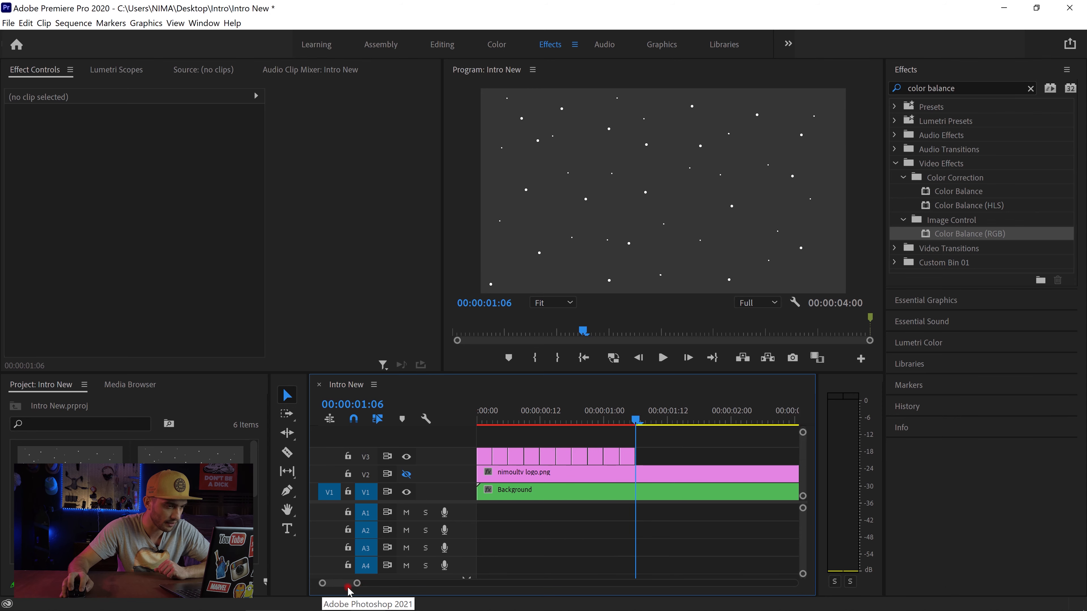
pyautogui.click(583, 358)
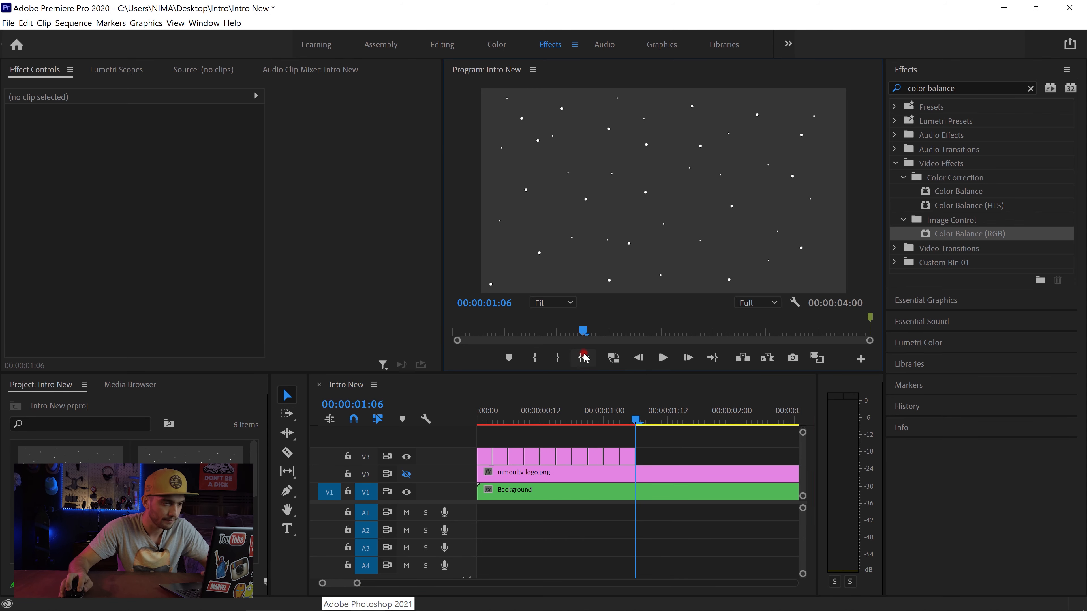
pyautogui.click(485, 459)
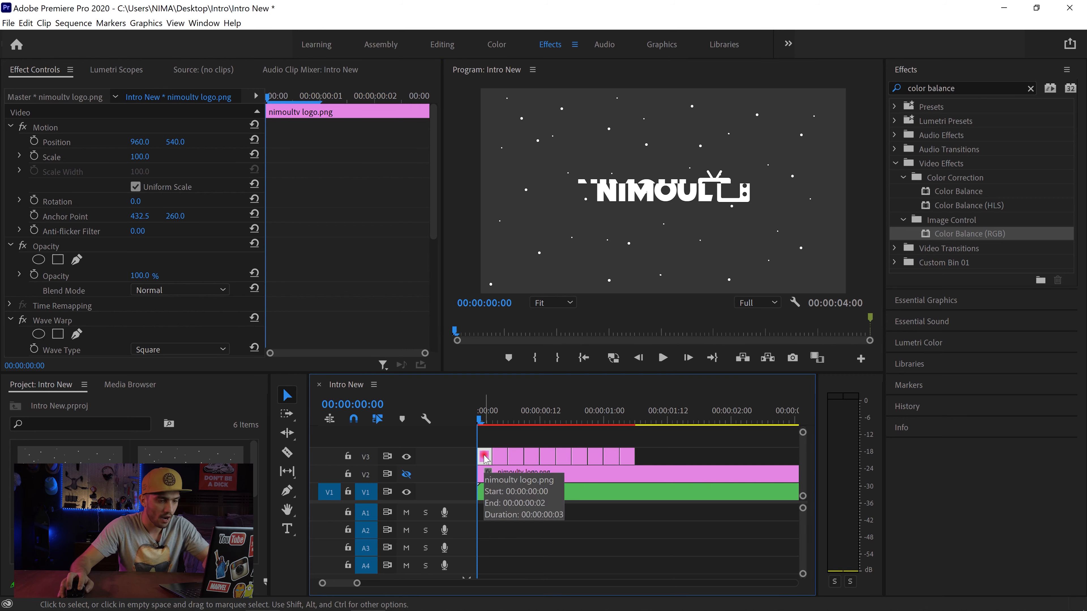
pyautogui.moveTo(486, 459); pyautogui.dragTo(501, 460)
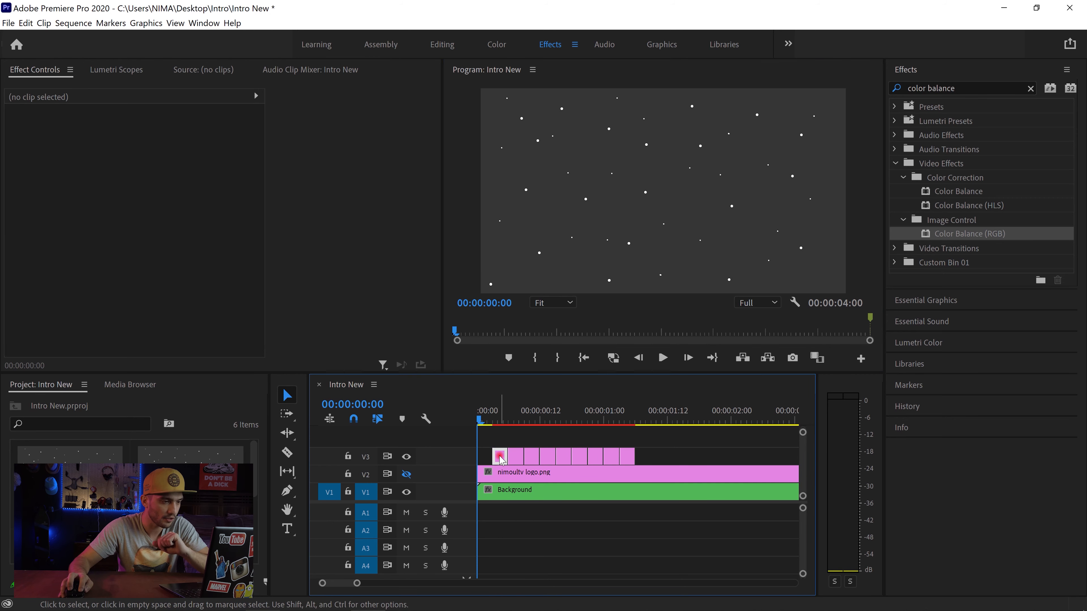
# Step: Set the Color Balance (RGB) Red value to 100 on the V3 logo segment starting at 00:00:00:03
pyautogui.click(501, 460)
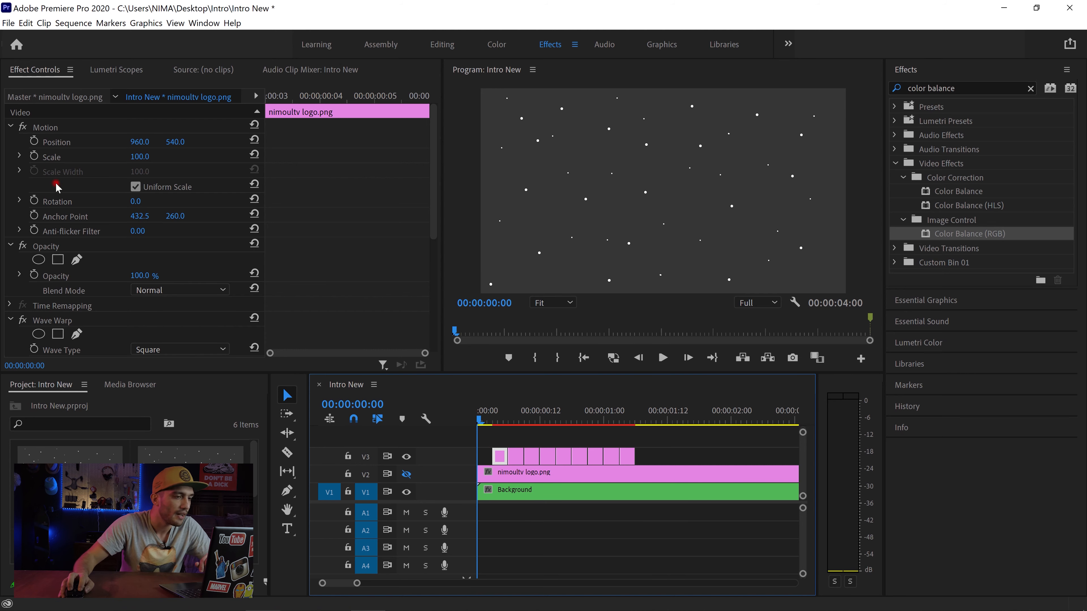
pyautogui.scroll(-6, 68, 184)
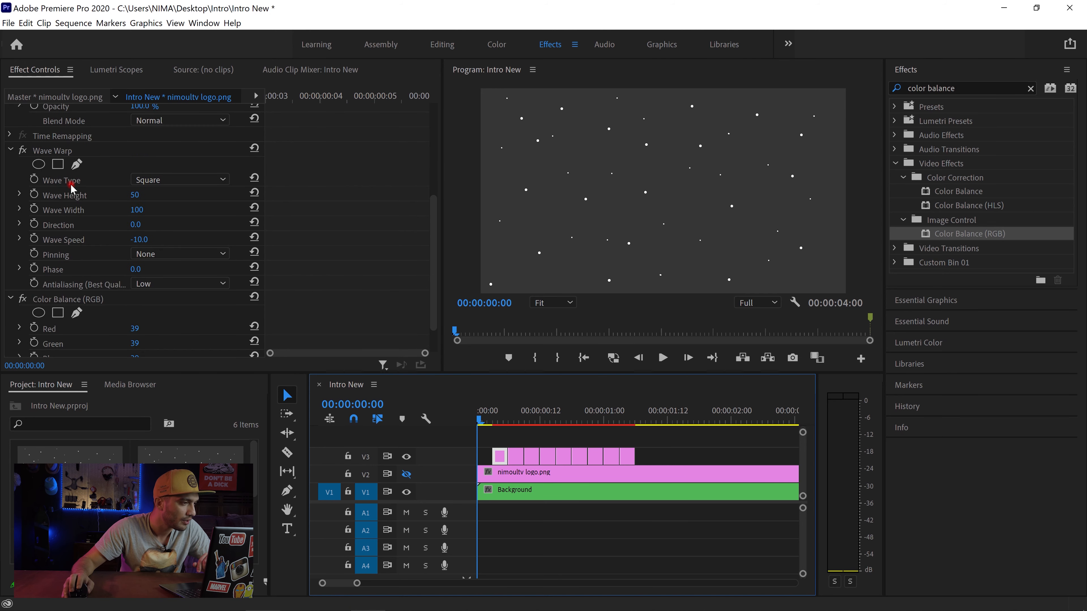
pyautogui.scroll(-2, 72, 189)
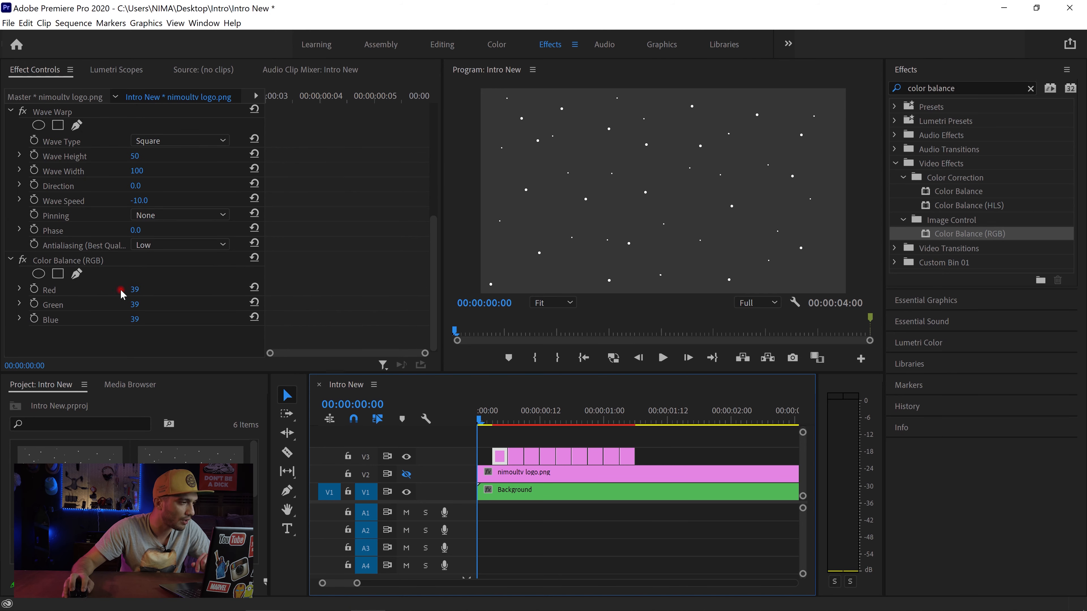
pyautogui.moveTo(137, 290); pyautogui.dragTo(310, 281)
pyautogui.click(138, 290)
pyautogui.write('100')
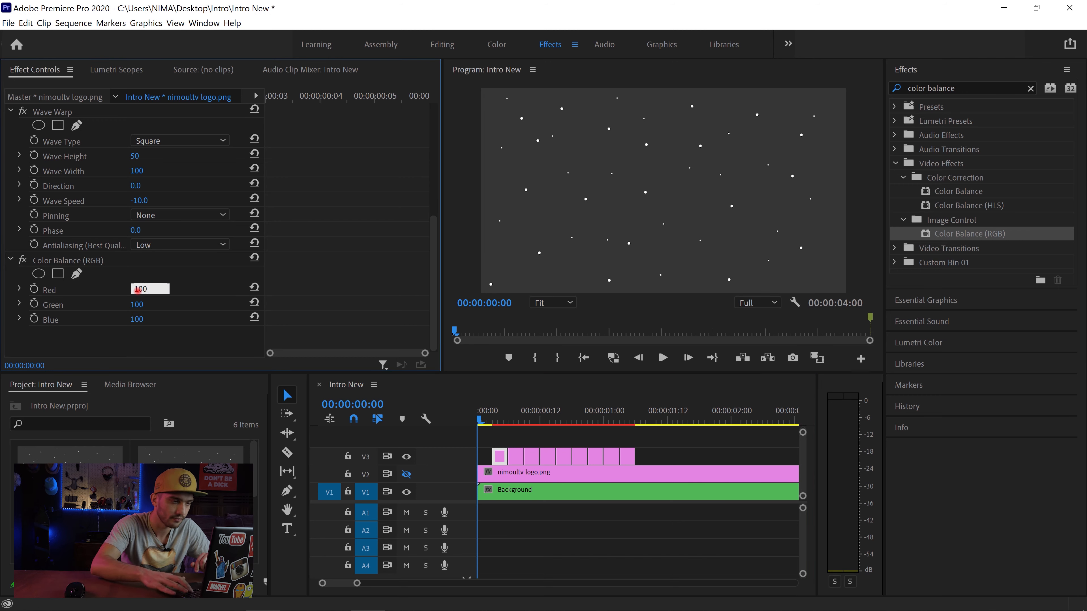
pyautogui.press('Return')
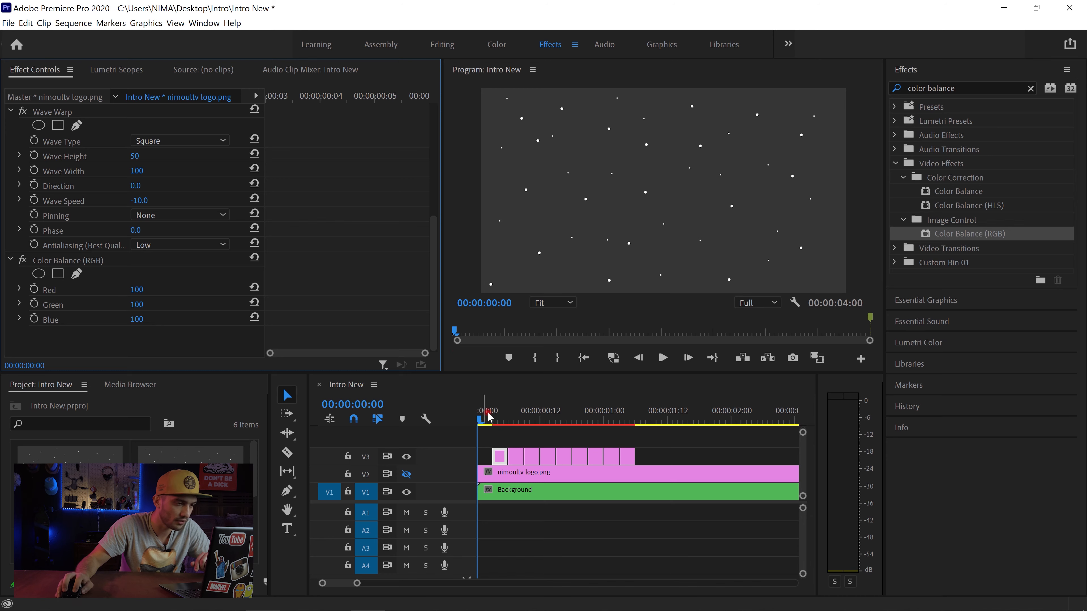
# Step: Delete the V3 logo segment that starts at 00:00:00:06
pyautogui.click(502, 412)
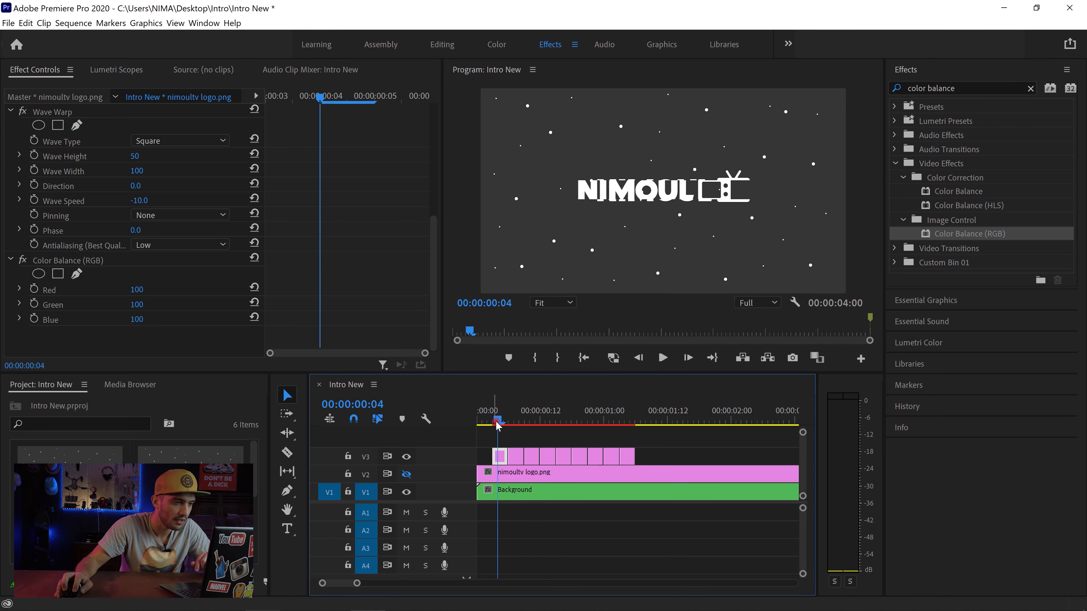
pyautogui.moveTo(498, 426); pyautogui.dragTo(519, 422)
pyautogui.click(518, 458)
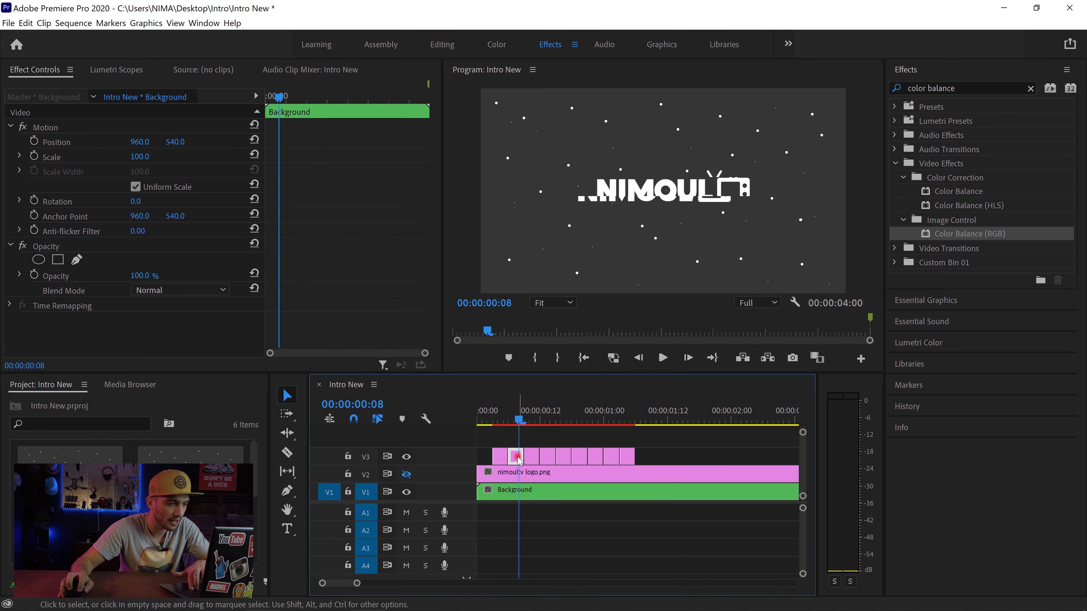
pyautogui.press('Delete')
# Step: Color the V3 logo segment starting at 00:00:00:09 blue with Color Balance (RGB): Red 0, Green 50, Blue 78
pyautogui.press('Right')
pyautogui.press('Right')
pyautogui.press('Right')
pyautogui.press('Right')
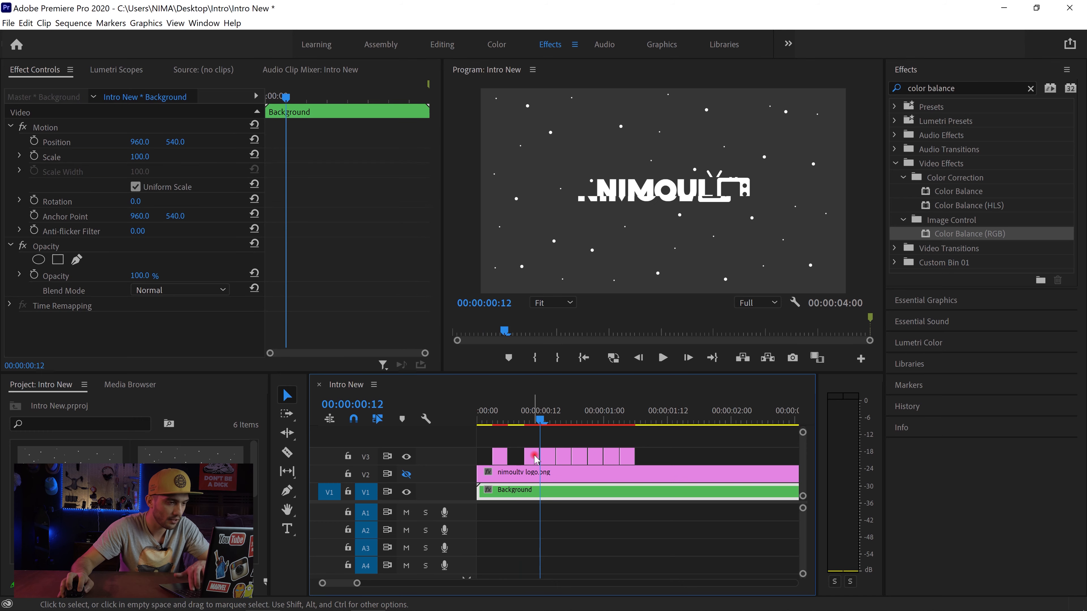
pyautogui.click(531, 456)
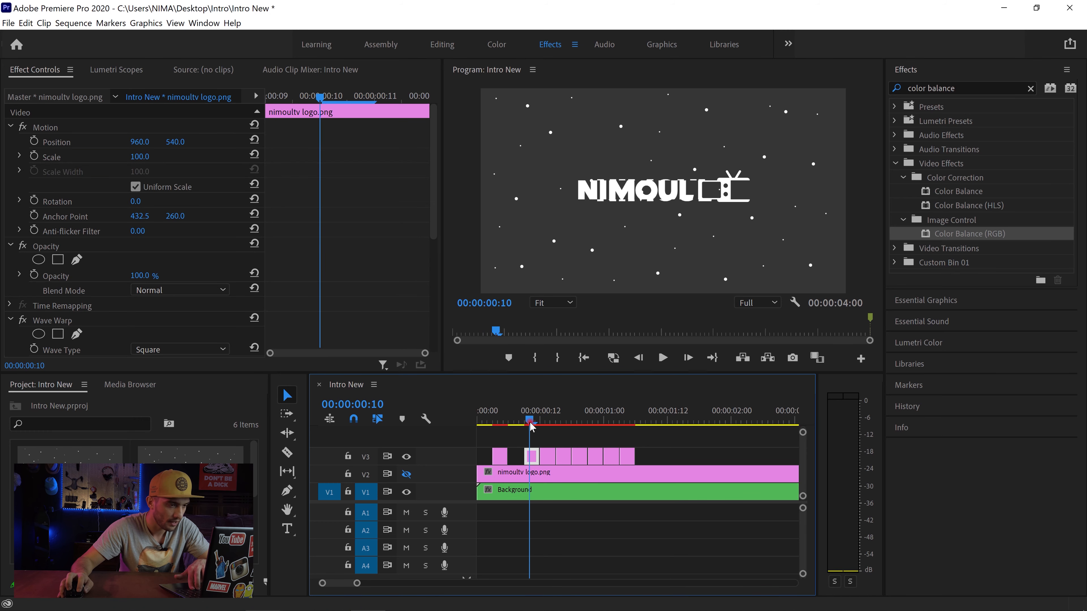
pyautogui.scroll(-5, 128, 281)
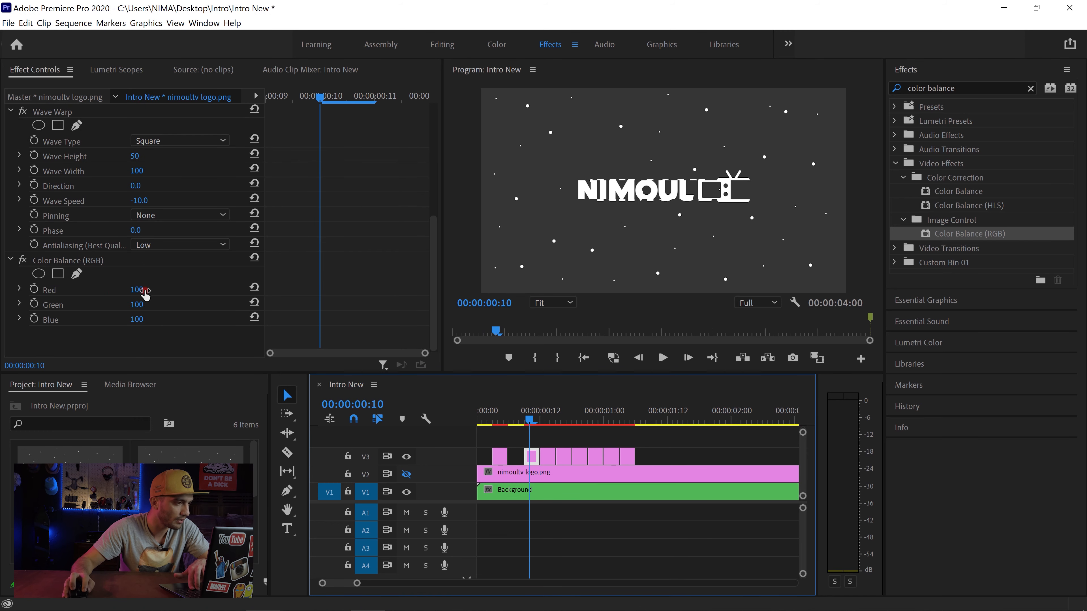
pyautogui.click(144, 290)
pyautogui.write('0')
pyautogui.click(145, 303)
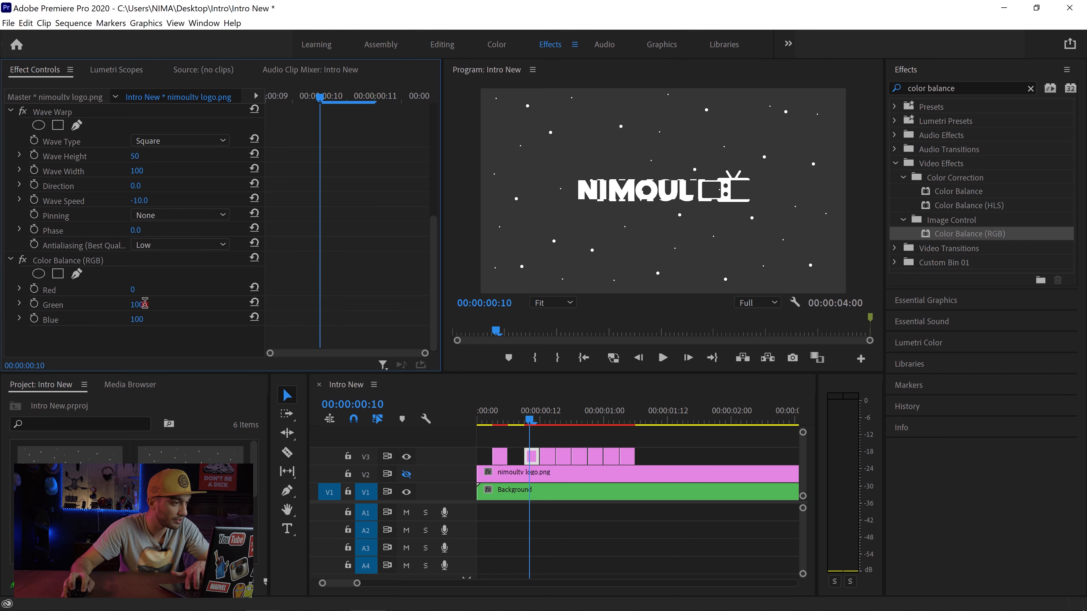
pyautogui.press('Return')
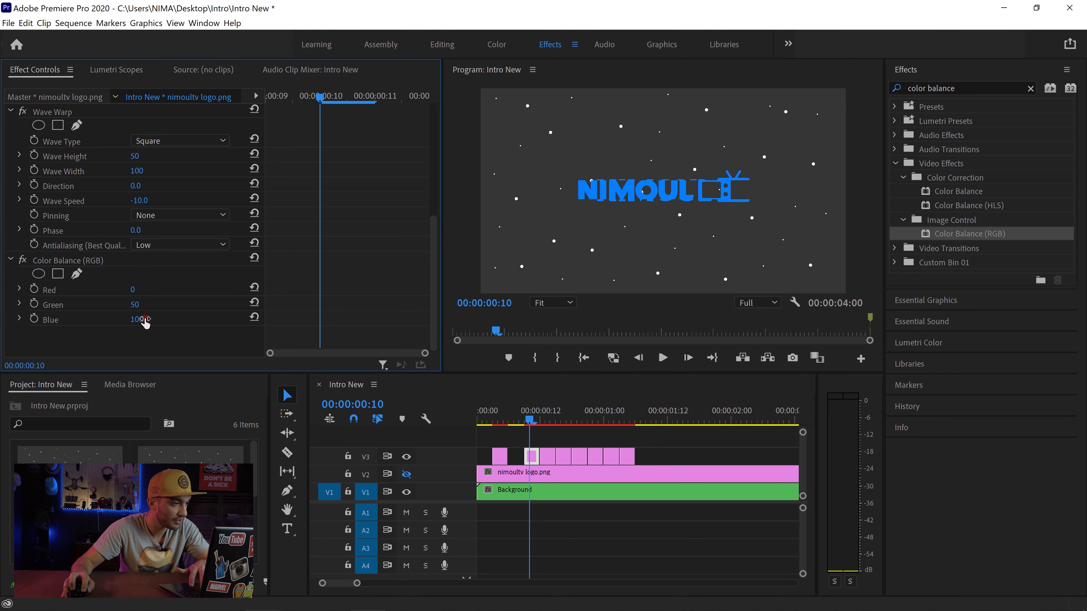
pyautogui.press('Return')
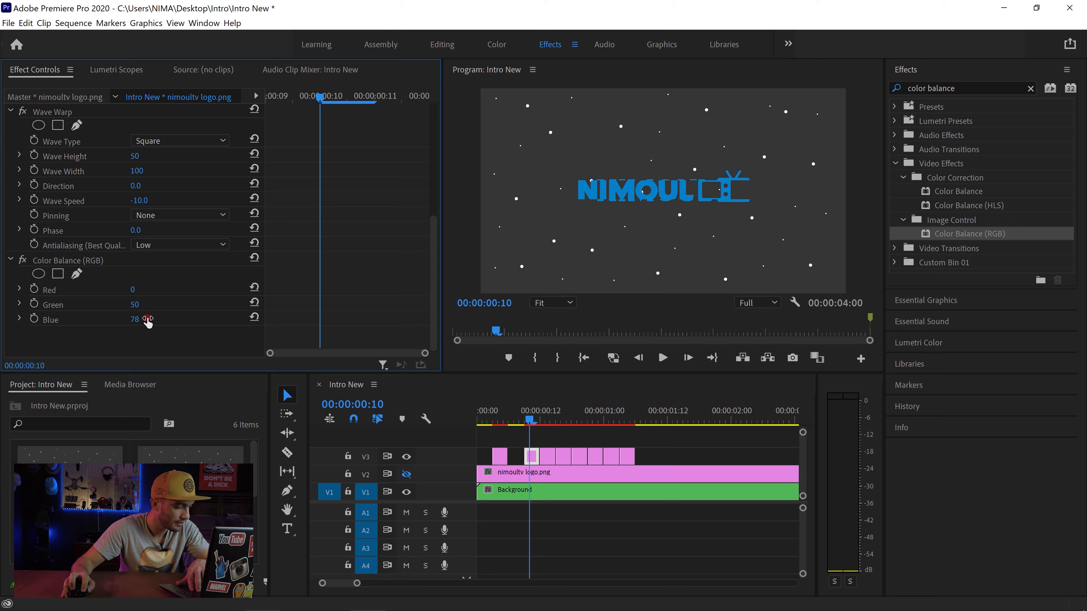
# Step: Delete the V3 logo segment that starts at 00:00:00:12
pyautogui.press('Right')
pyautogui.press('Right')
pyautogui.press('Right')
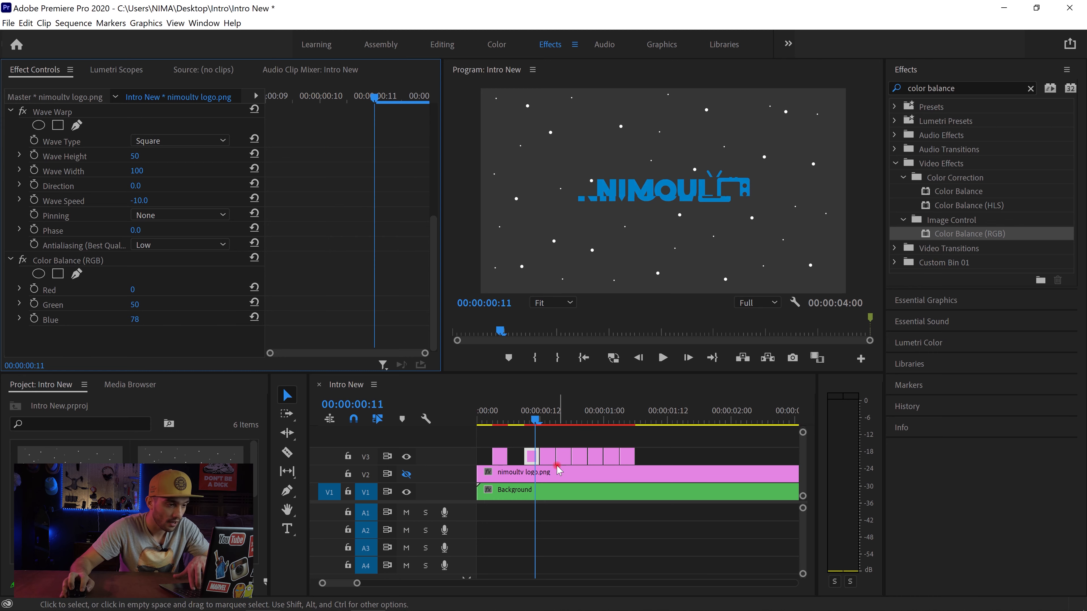
pyautogui.click(550, 458)
pyautogui.press('Delete')
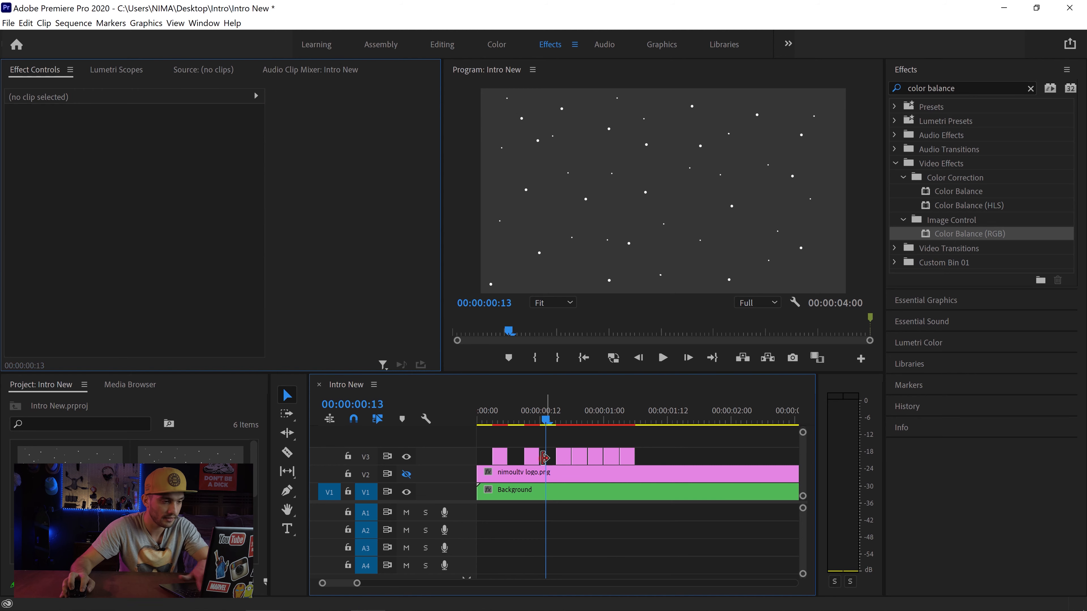
# Step: Set the Wave Warp Direction to 90° on the blue V3 logo segment starting at 00:00:00:09
pyautogui.press('Left')
pyautogui.press('Left')
pyautogui.press('Left')
pyautogui.click(530, 455)
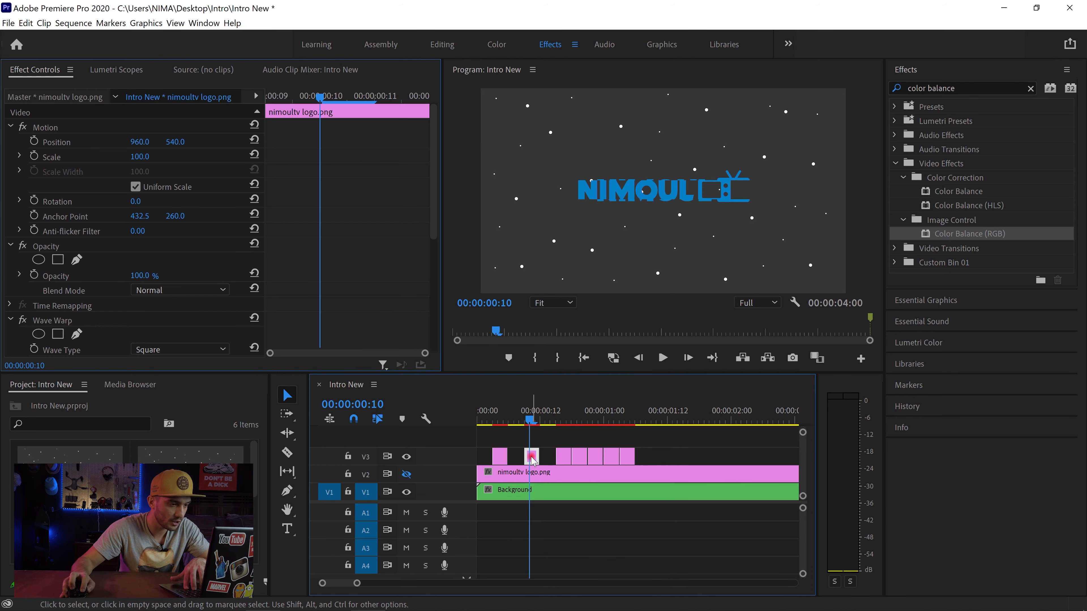
pyautogui.scroll(-5, 101, 232)
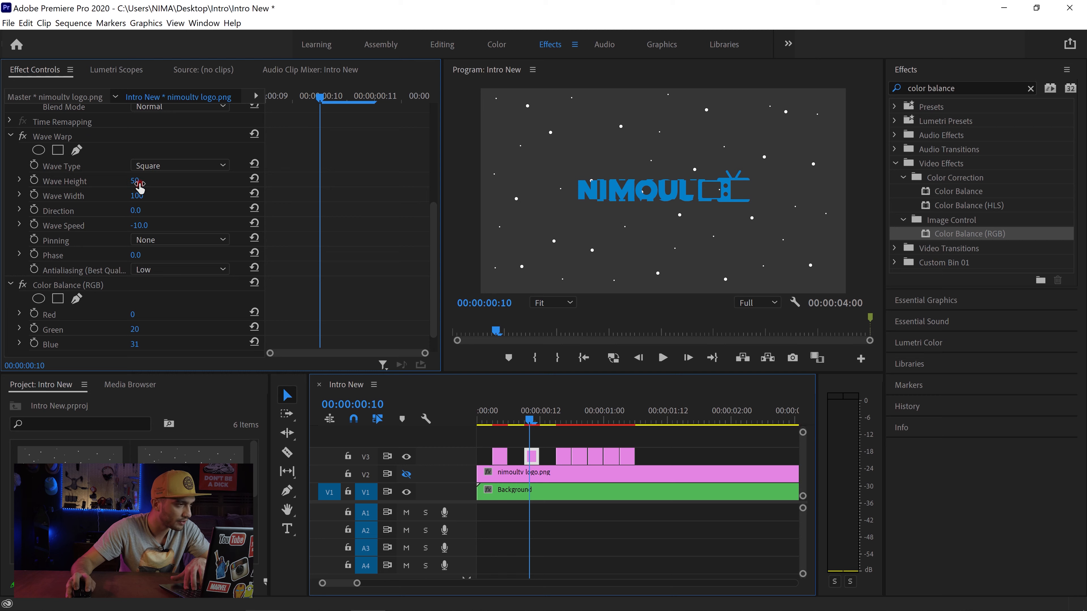
pyautogui.click(141, 212)
pyautogui.write('90')
pyautogui.click(211, 225)
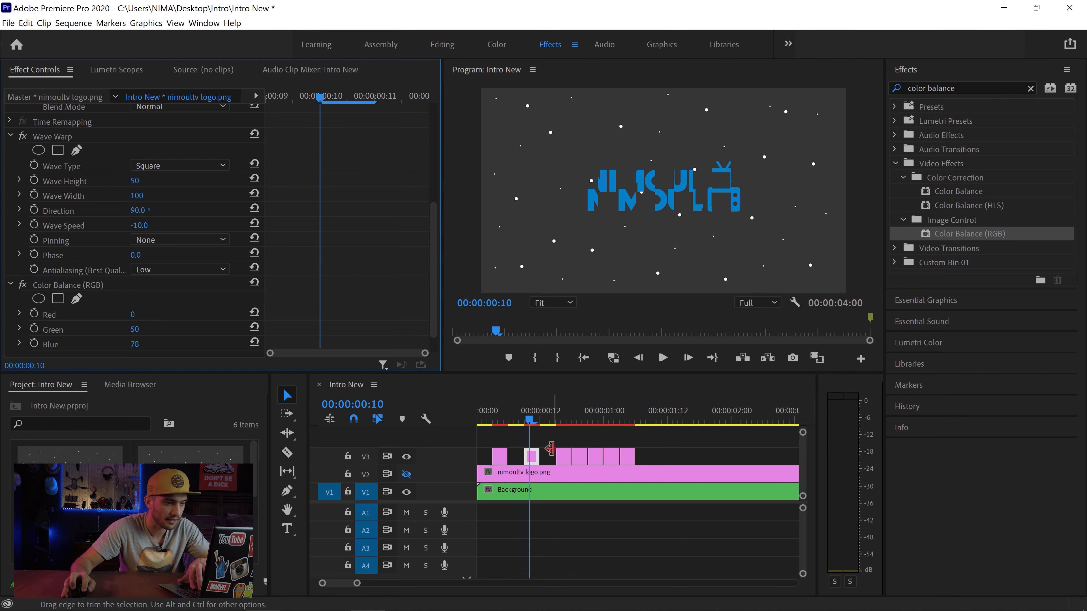
# Step: Preview the V3 logo segment at 00:00:00:15 and delete the one starting at 00:00:00:18
pyautogui.click(560, 415)
pyautogui.click(566, 459)
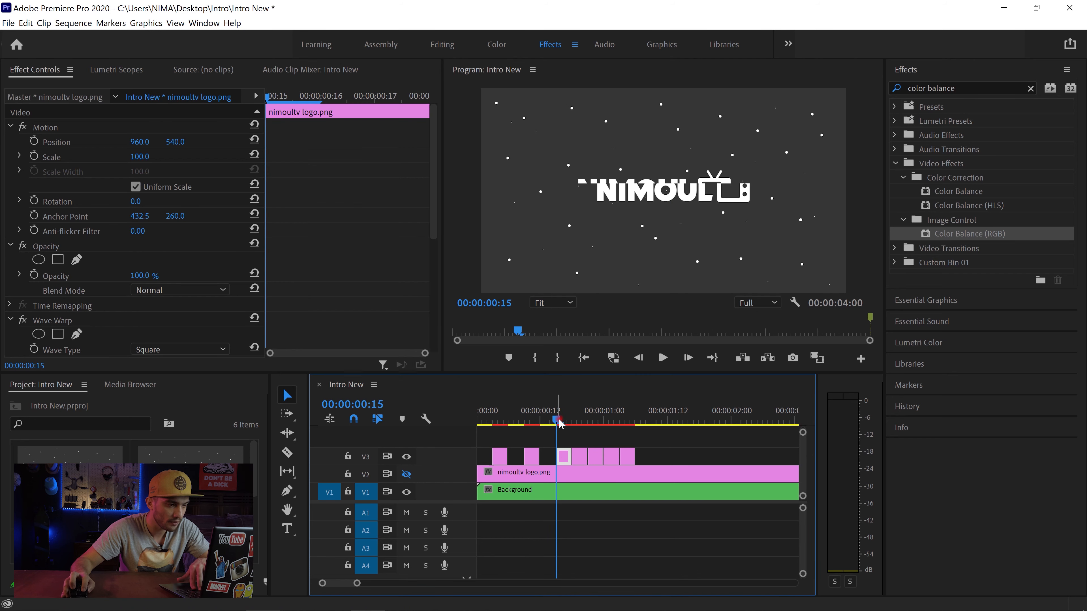
pyautogui.click(563, 422)
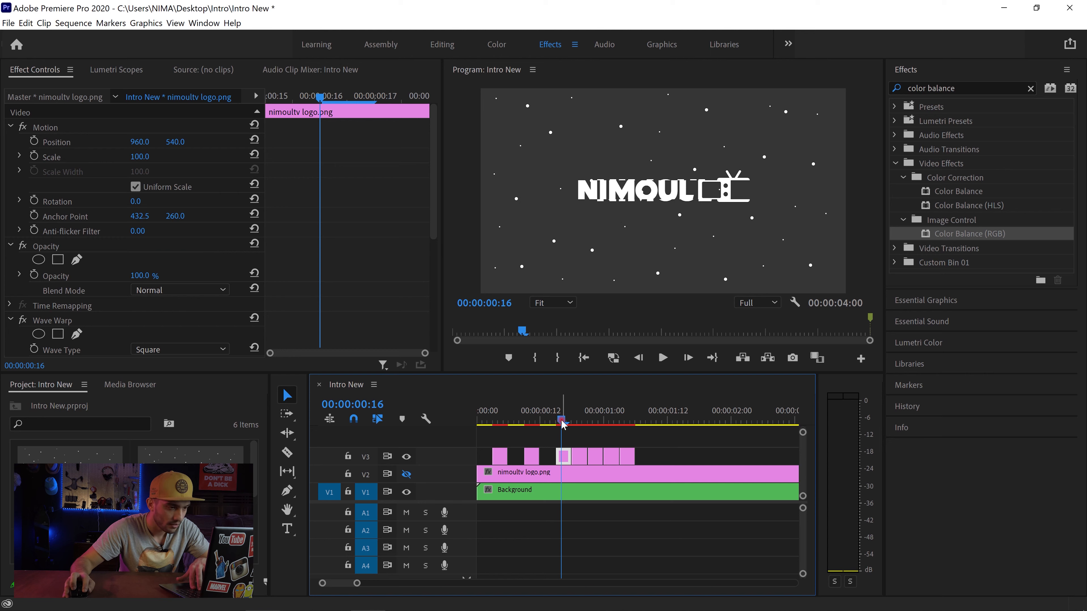
pyautogui.moveTo(561, 425); pyautogui.dragTo(578, 422)
pyautogui.click(579, 458)
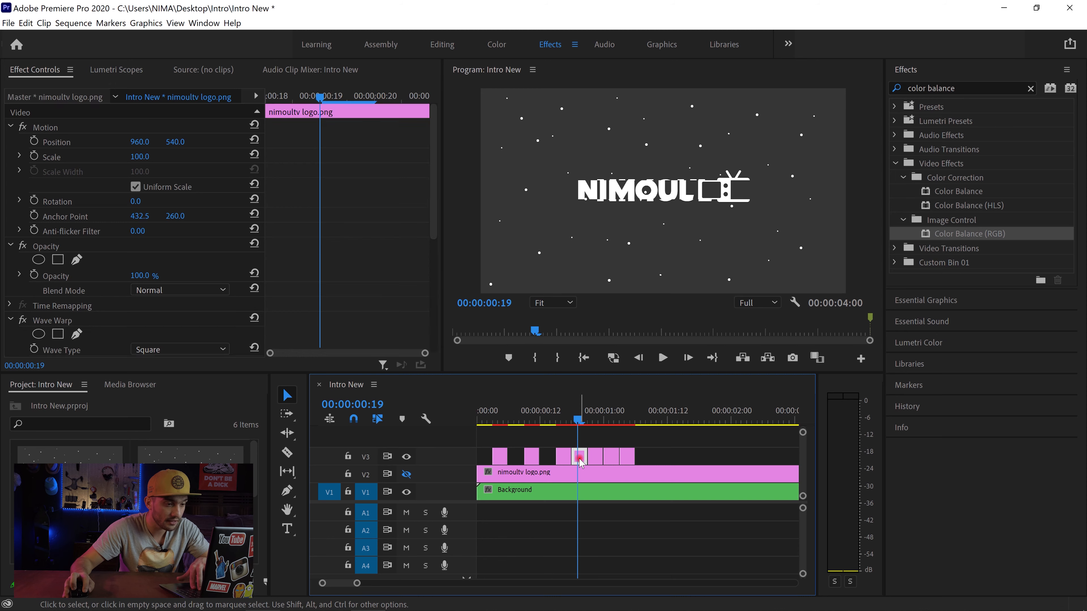
pyautogui.press('Delete')
# Step: Color the V3 logo segment starting at 00:00:00:21 green with Color Balance (RGB): Red 0, Green 39, Blue 0
pyautogui.click(593, 420)
pyautogui.click(594, 456)
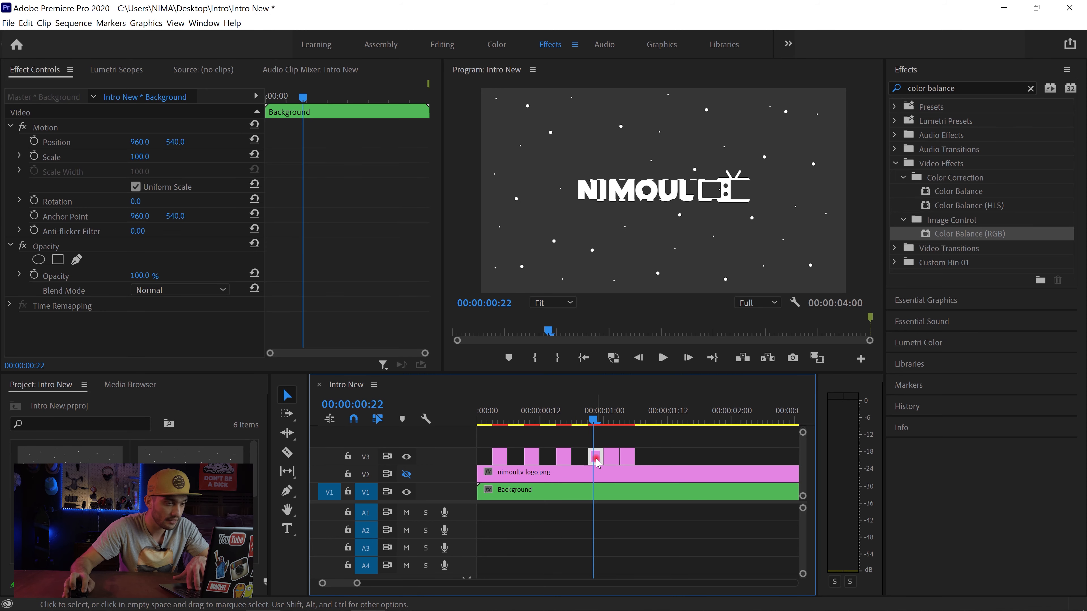
pyautogui.scroll(-3, 106, 237)
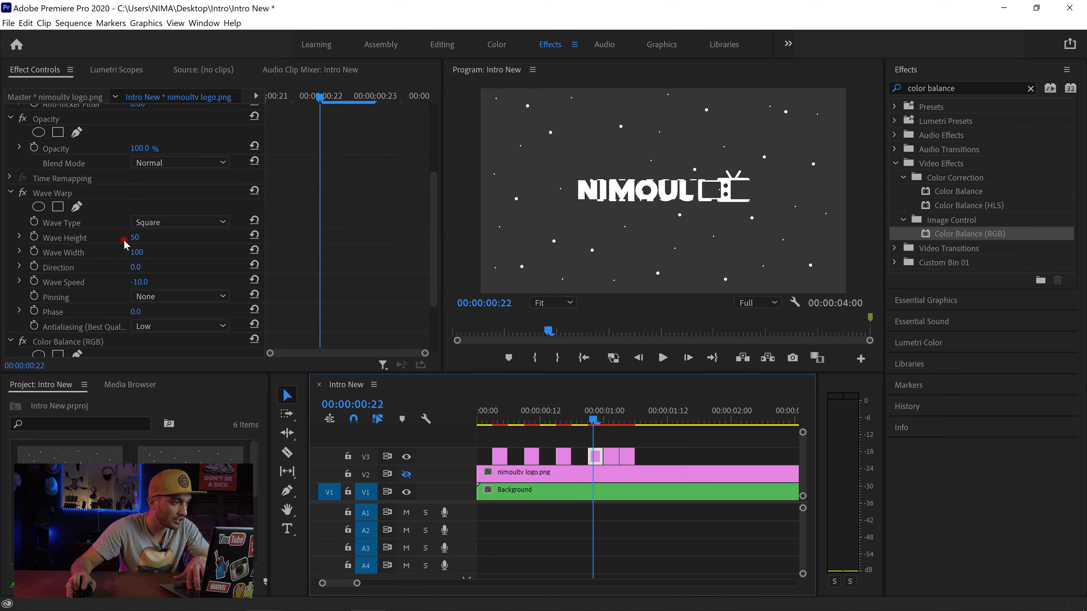
pyautogui.scroll(-3, 124, 244)
pyautogui.click(133, 285)
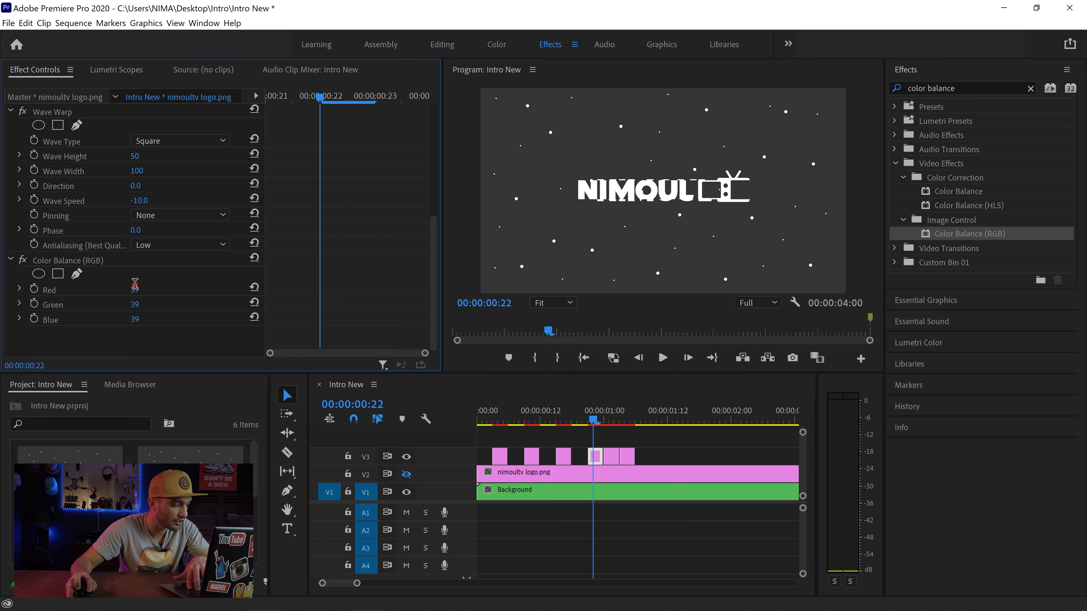
pyautogui.write('0')
pyautogui.press('Return')
pyautogui.click(143, 302)
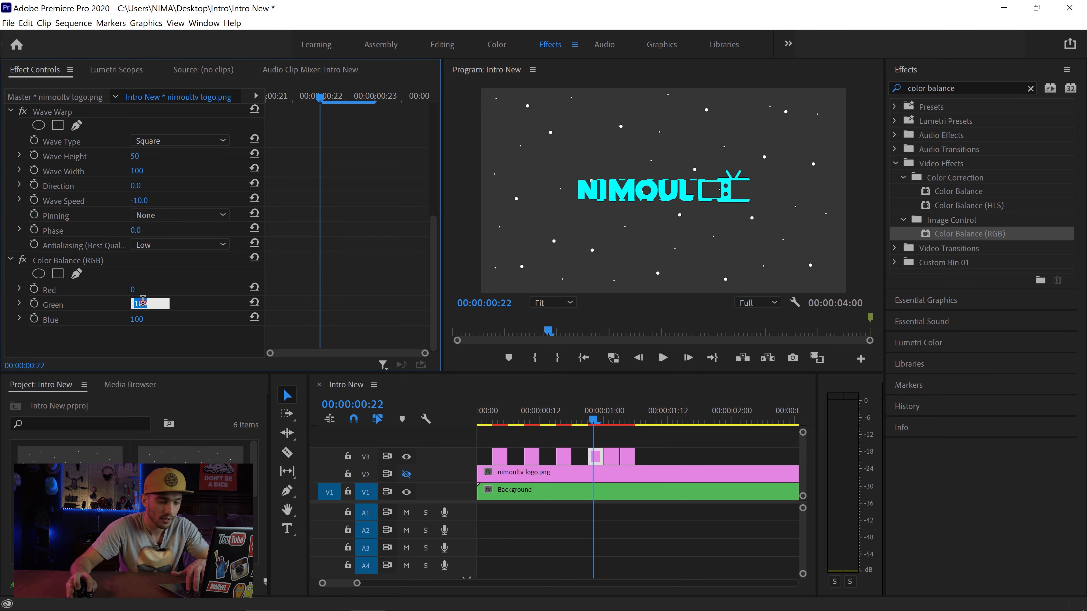
pyautogui.write('39')
pyautogui.press('Return')
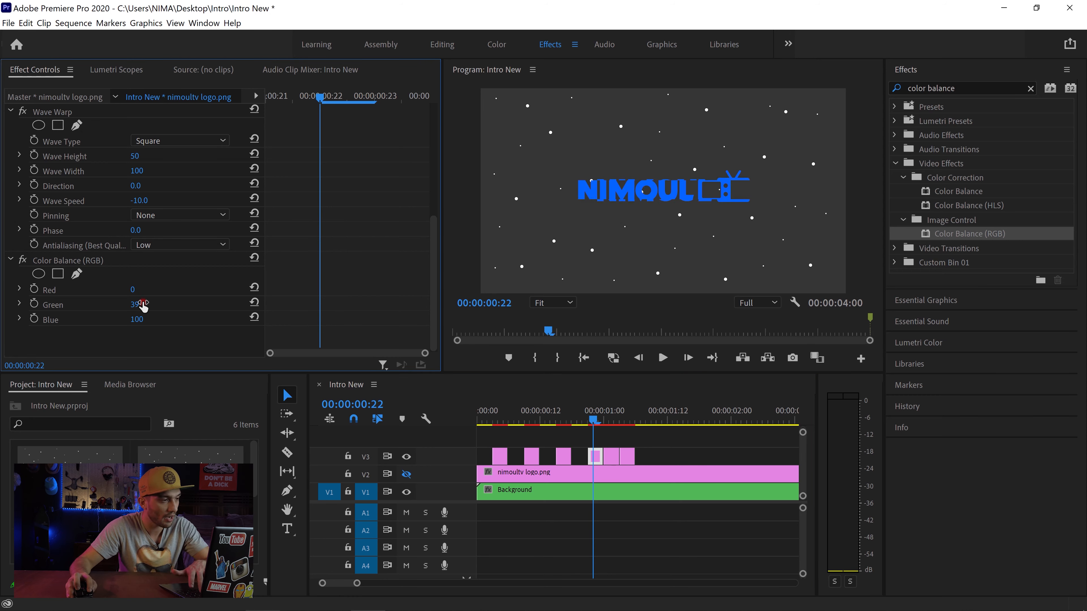
pyautogui.click(138, 319)
pyautogui.write('0')
pyautogui.press('Return')
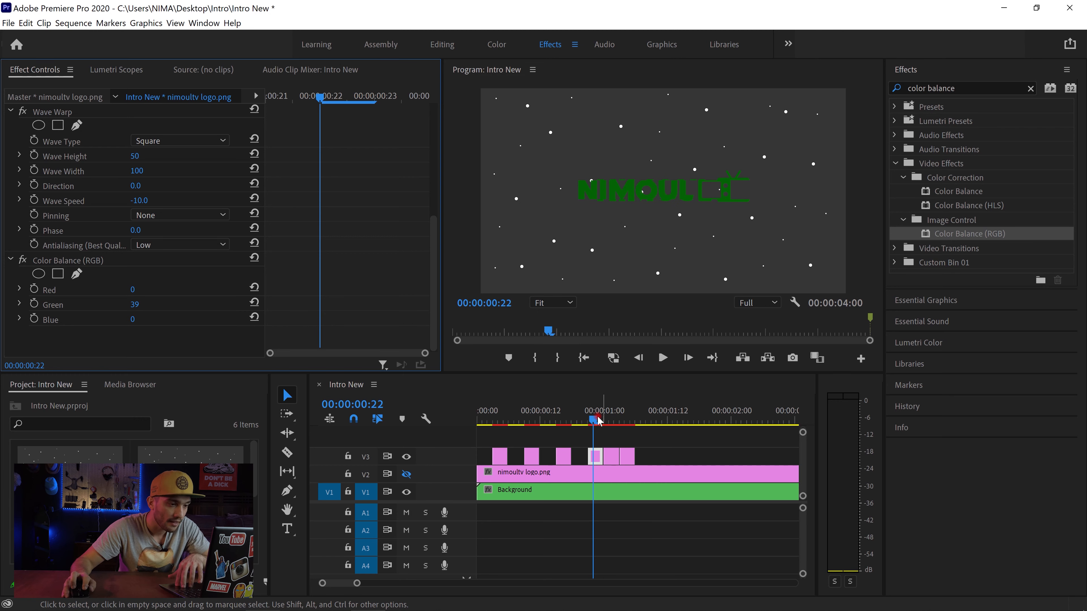
# Step: Delete the V3 logo segment that starts at 00:00:01:00 and preview the one starting at 00:00:01:03
pyautogui.click(610, 421)
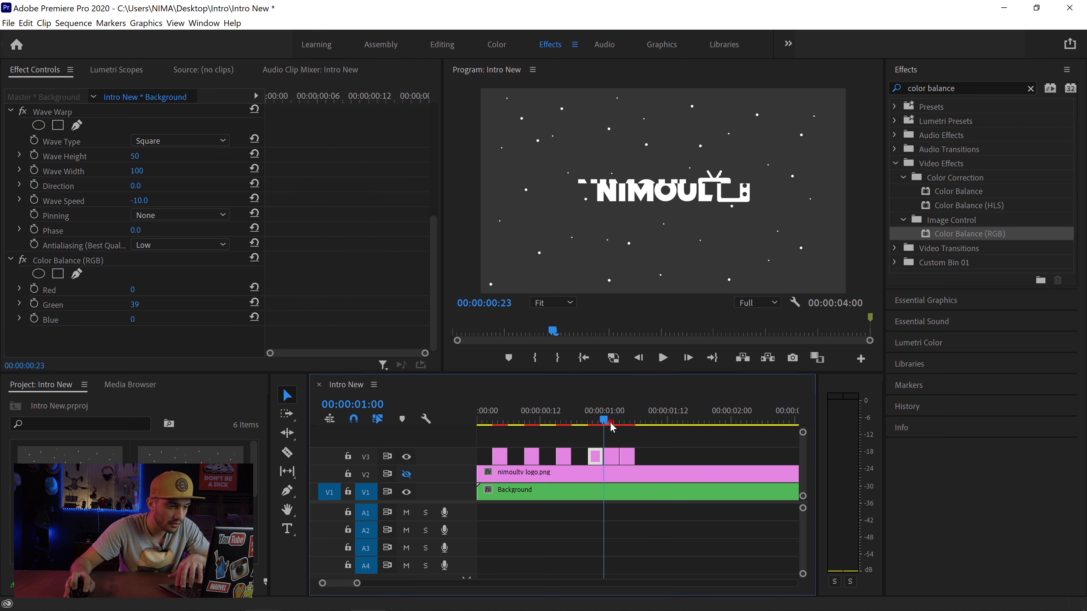
pyautogui.click(612, 456)
pyautogui.press('Delete')
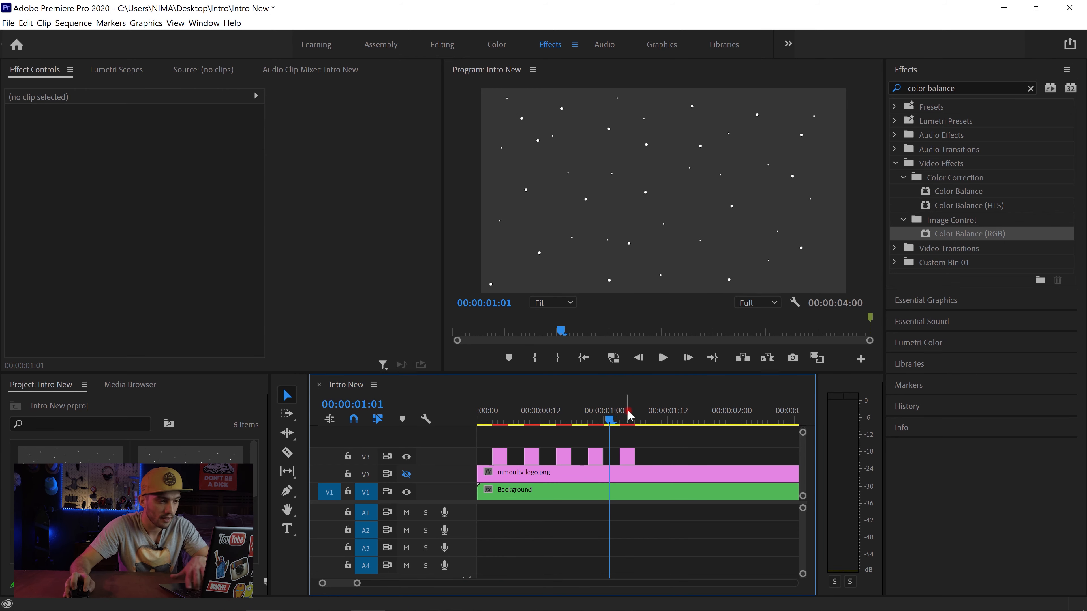
pyautogui.click(629, 414)
pyautogui.click(627, 457)
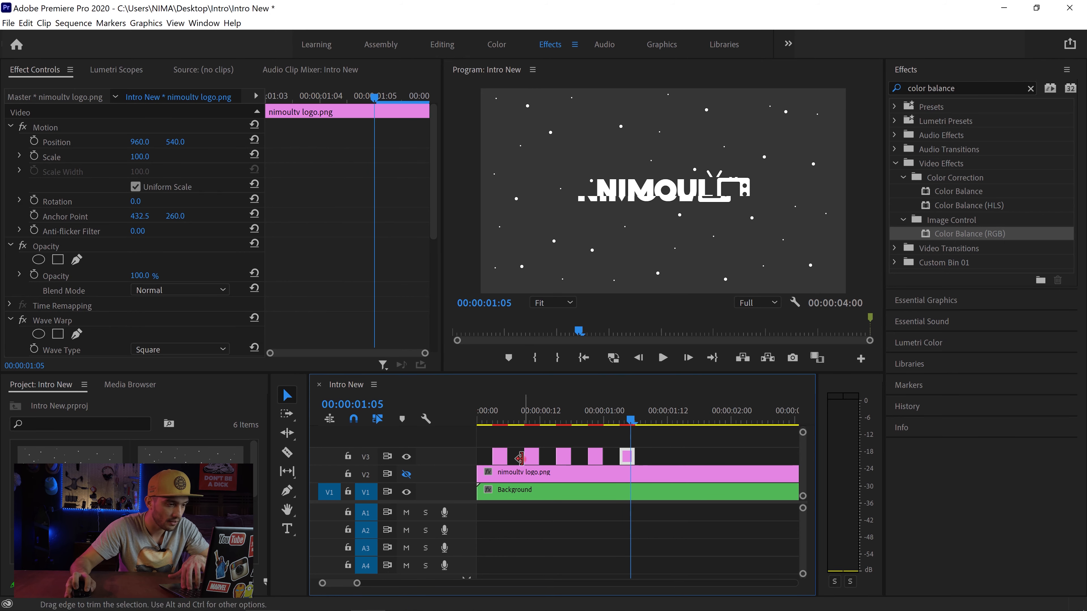
# Step: Copy the four V3 logo segments from 00:00:00:09 onward and paste them on V3 at 00:00:01:09
pyautogui.click(500, 457)
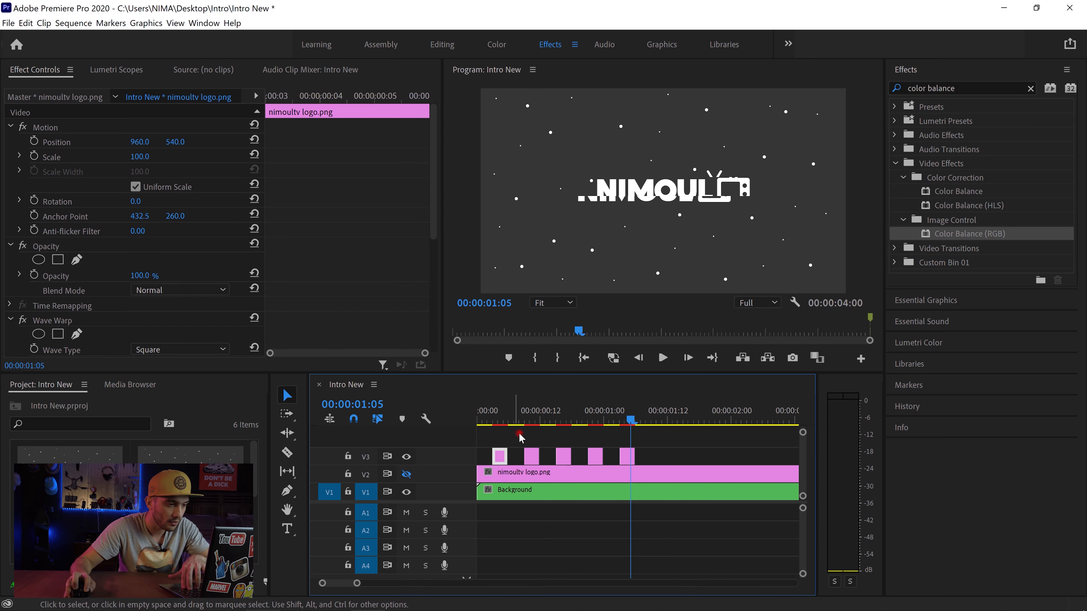
pyautogui.click(521, 435)
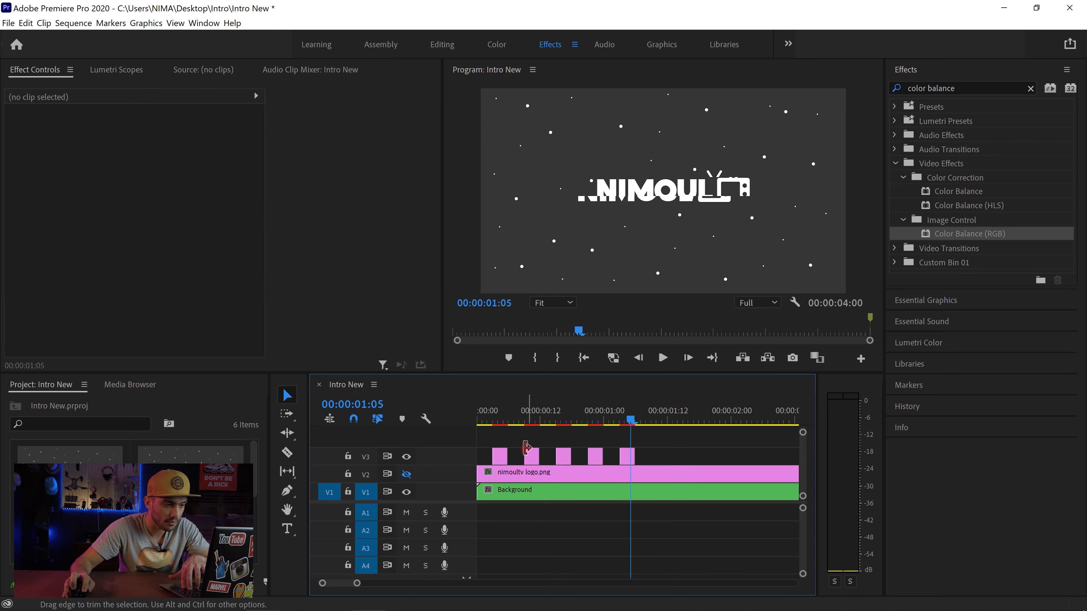
pyautogui.moveTo(555, 451); pyautogui.dragTo(634, 452)
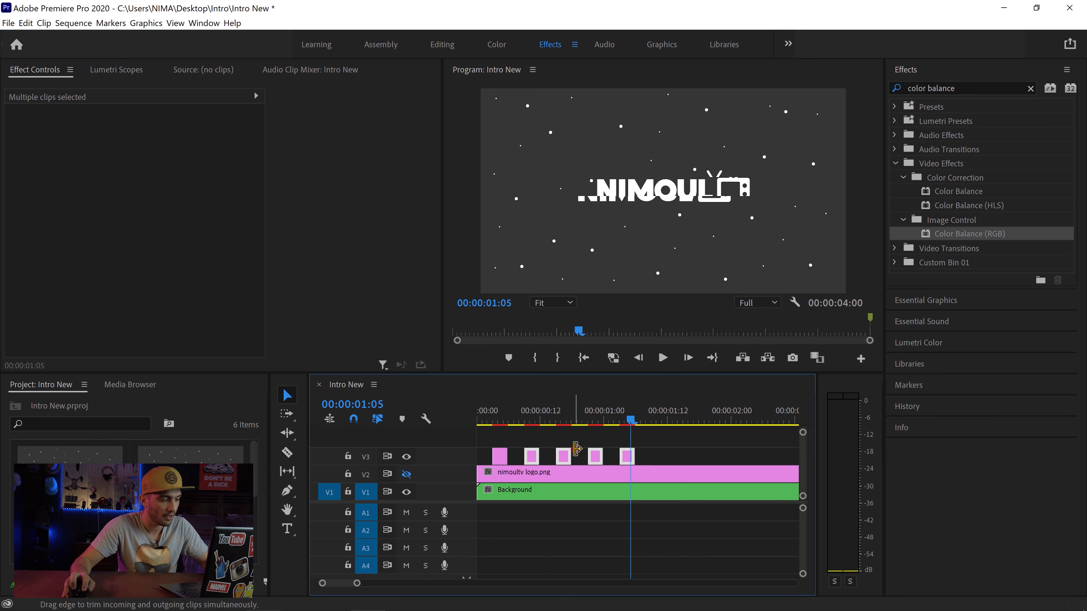
pyautogui.click(635, 419)
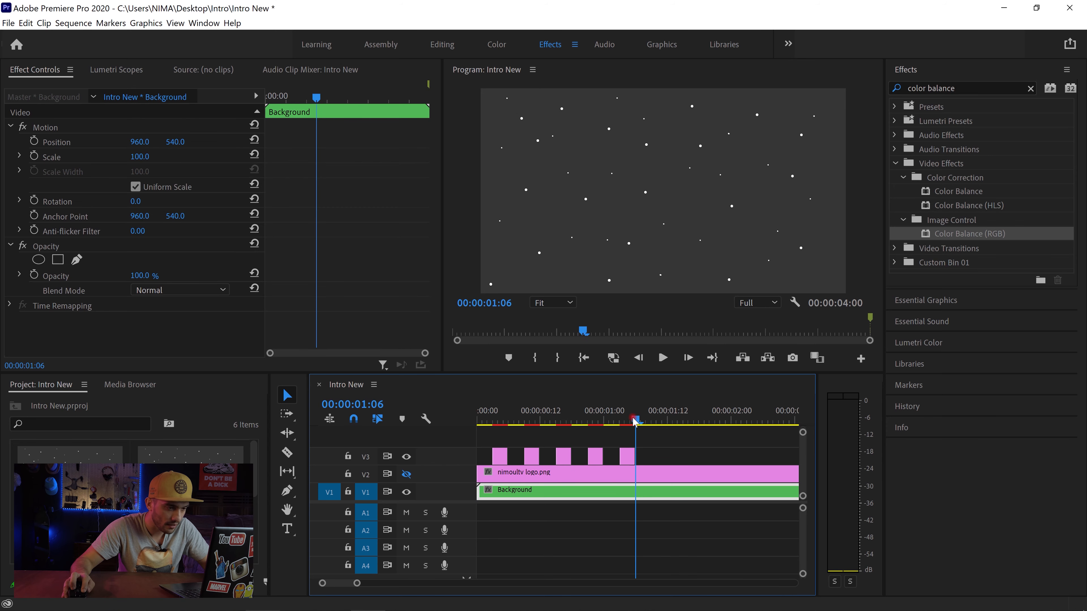
pyautogui.press('Right')
pyautogui.press('Right')
pyautogui.press('Right')
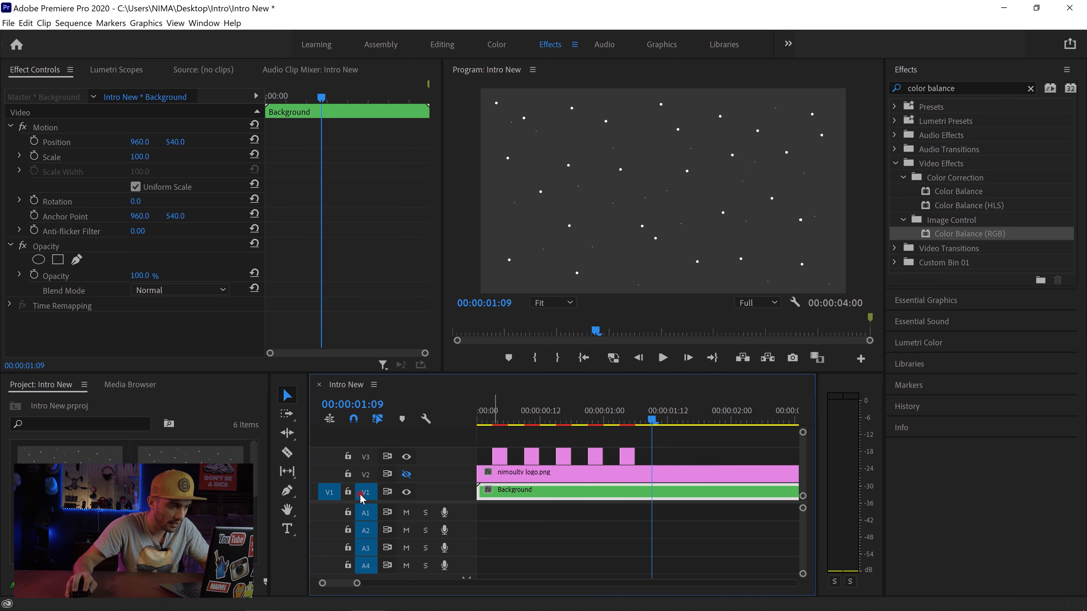
pyautogui.click(327, 493)
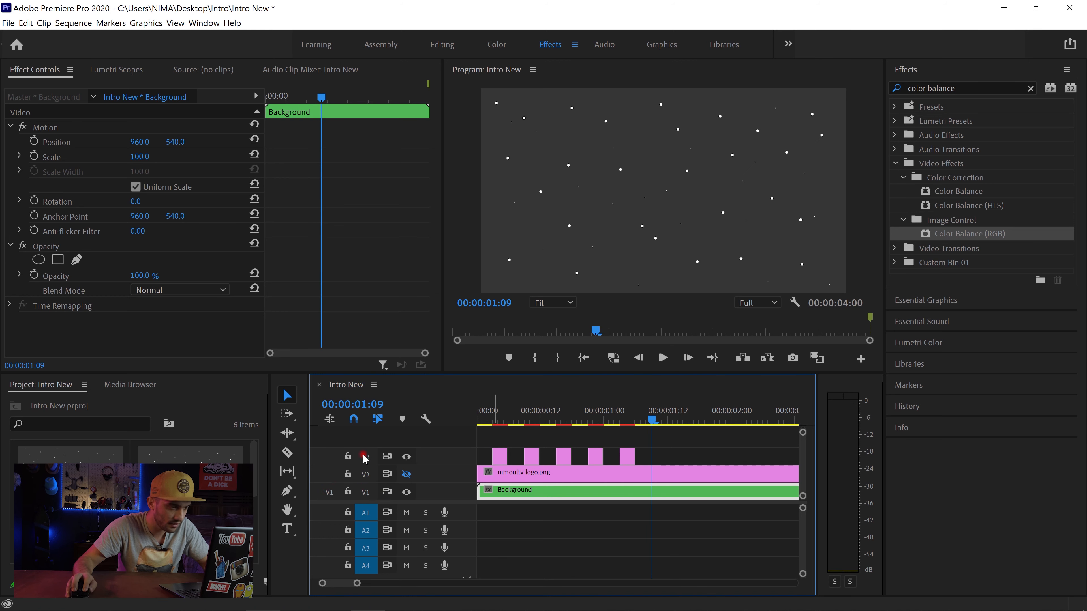
pyautogui.click(365, 457)
pyautogui.click(329, 457)
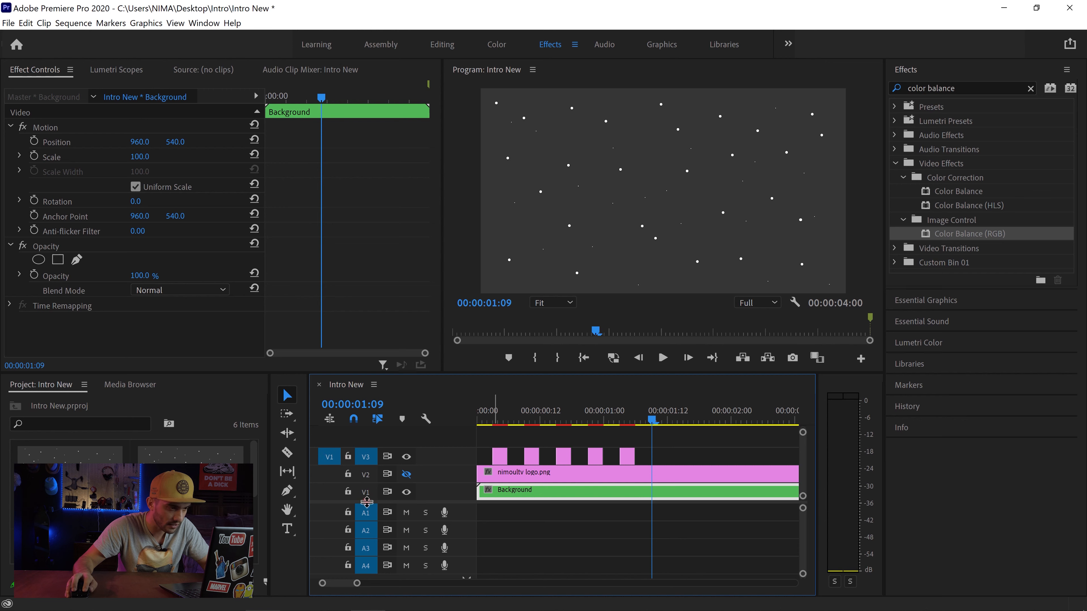
pyautogui.hotkey('ctrl', 'v')
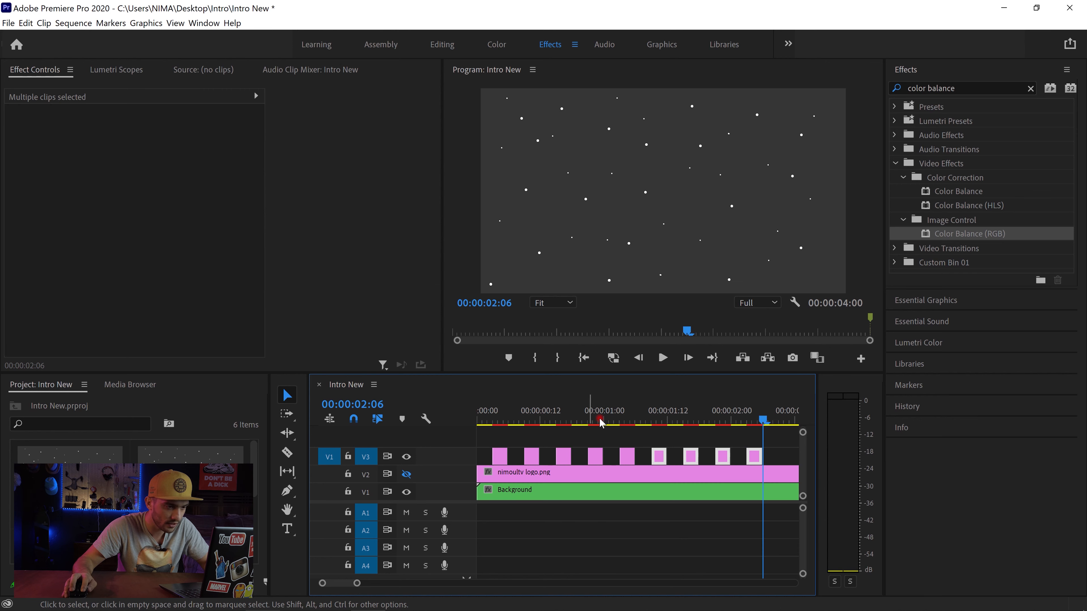
# Step: Deselect the pasted V3 segments and return the playhead to the start of the sequence
pyautogui.moveTo(359, 583); pyautogui.dragTo(363, 584)
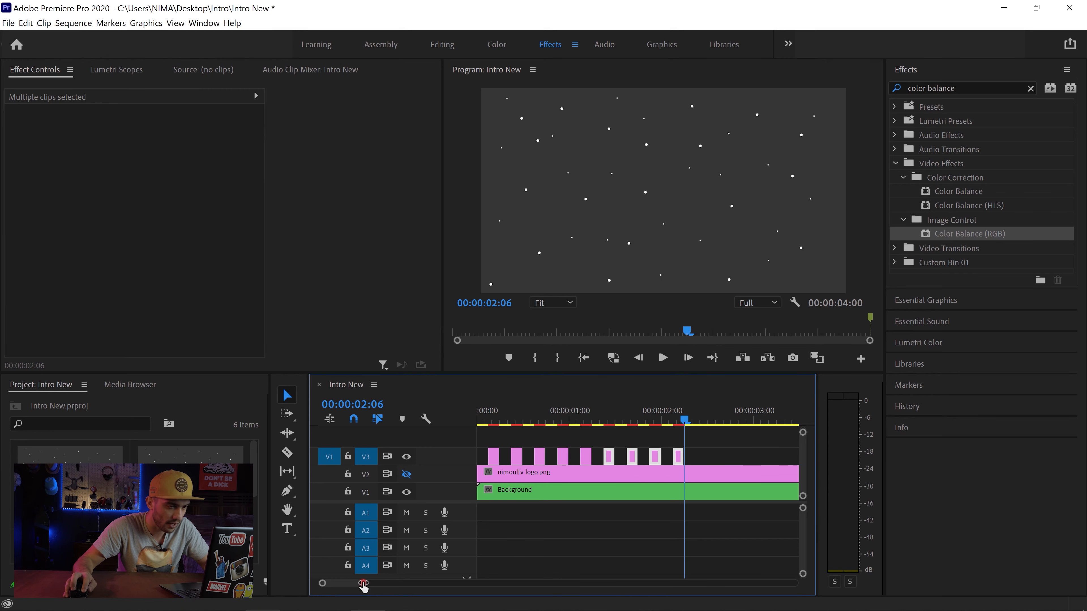
pyautogui.click(664, 436)
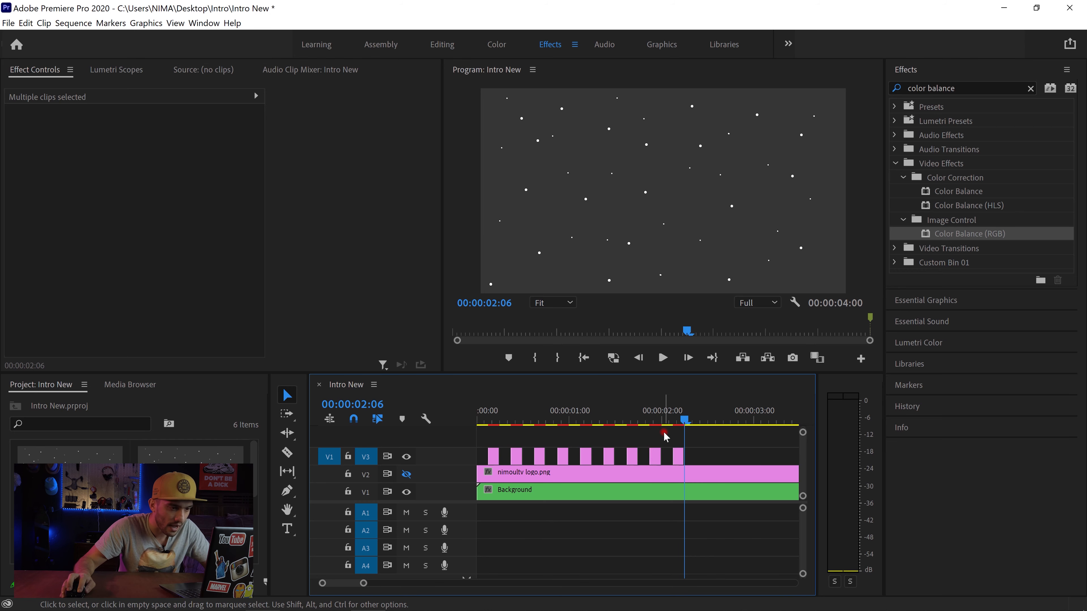
pyautogui.click(584, 358)
pyautogui.press('space')
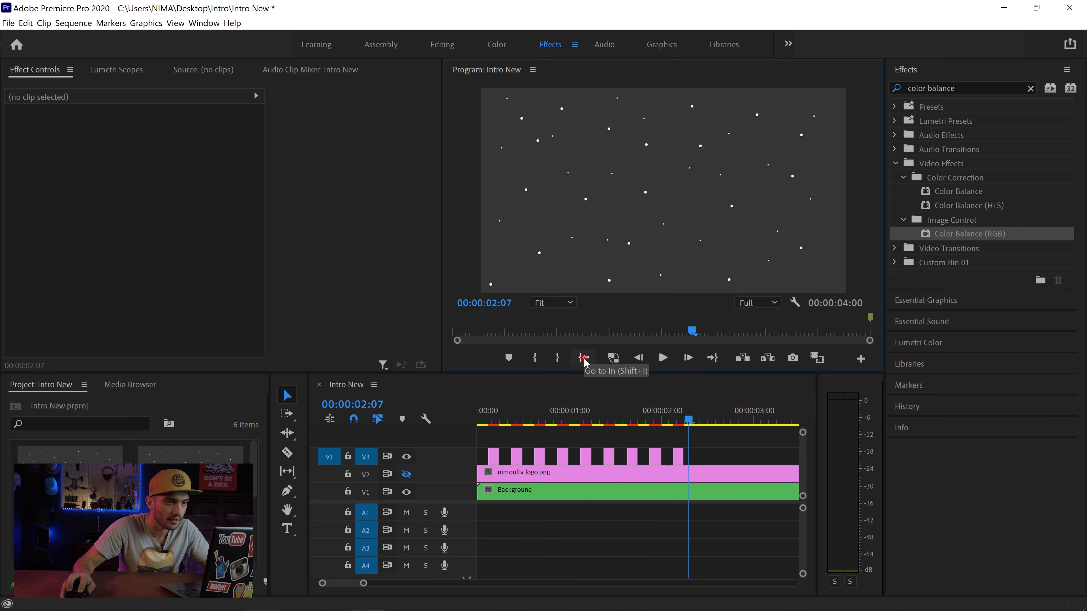
pyautogui.click(585, 359)
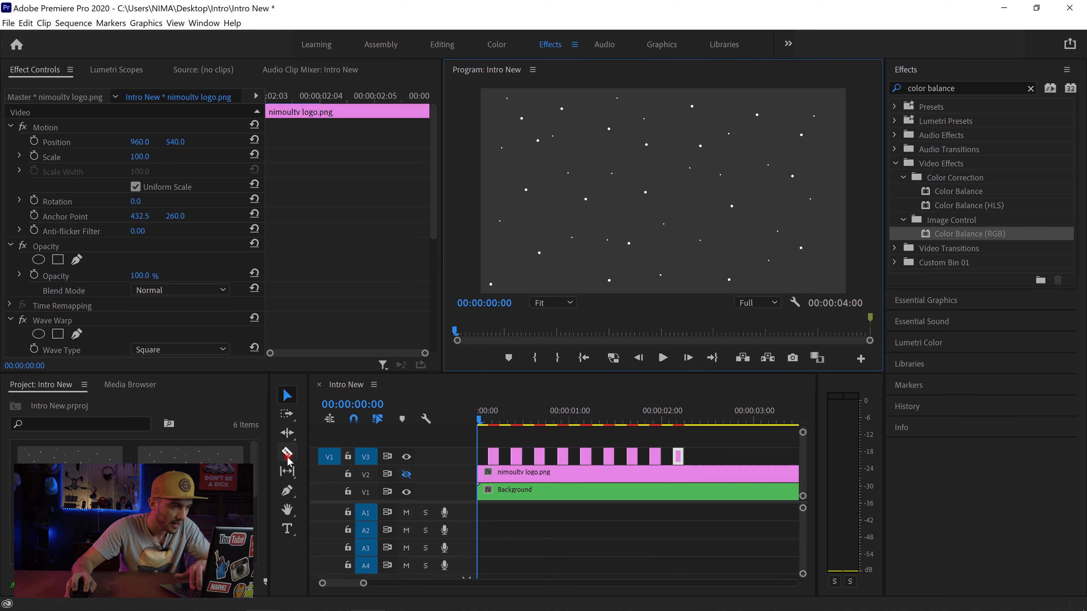
# Step: Cut the V2 logo clip at 00:00:00:03 and 00:00:00:06 and delete the piece beneath the first V3 segment
pyautogui.click(287, 453)
pyautogui.moveTo(363, 583); pyautogui.dragTo(345, 583)
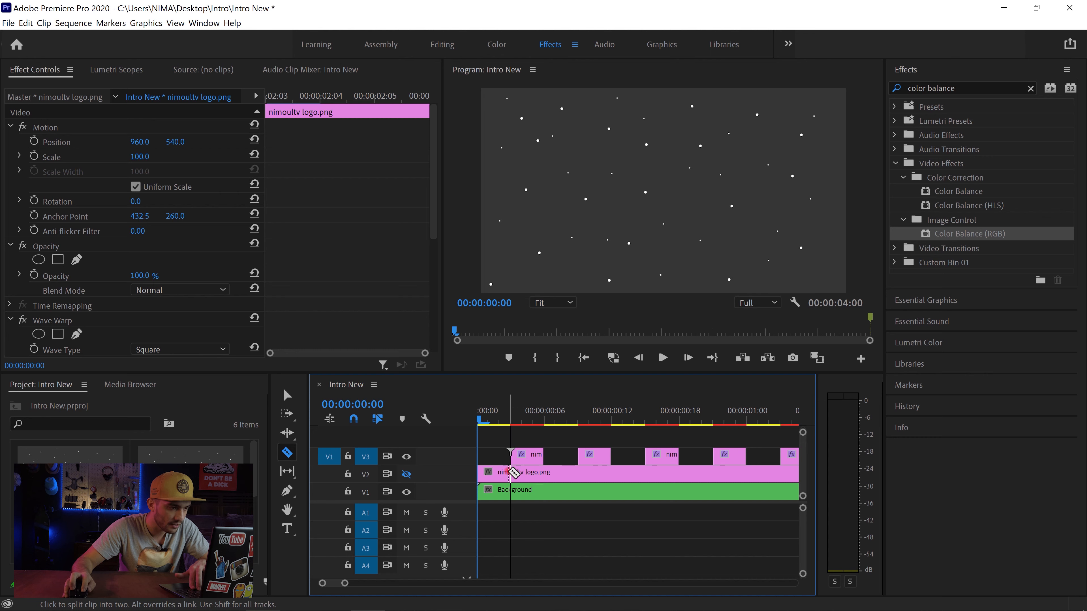
pyautogui.click(510, 473)
pyautogui.click(544, 472)
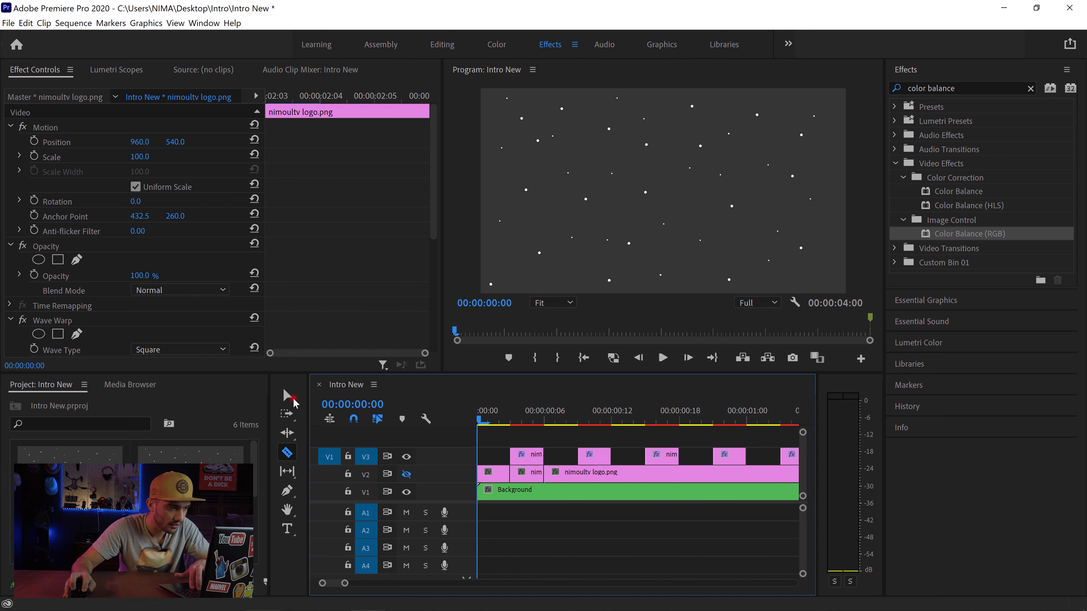
pyautogui.press('v')
pyautogui.click(519, 476)
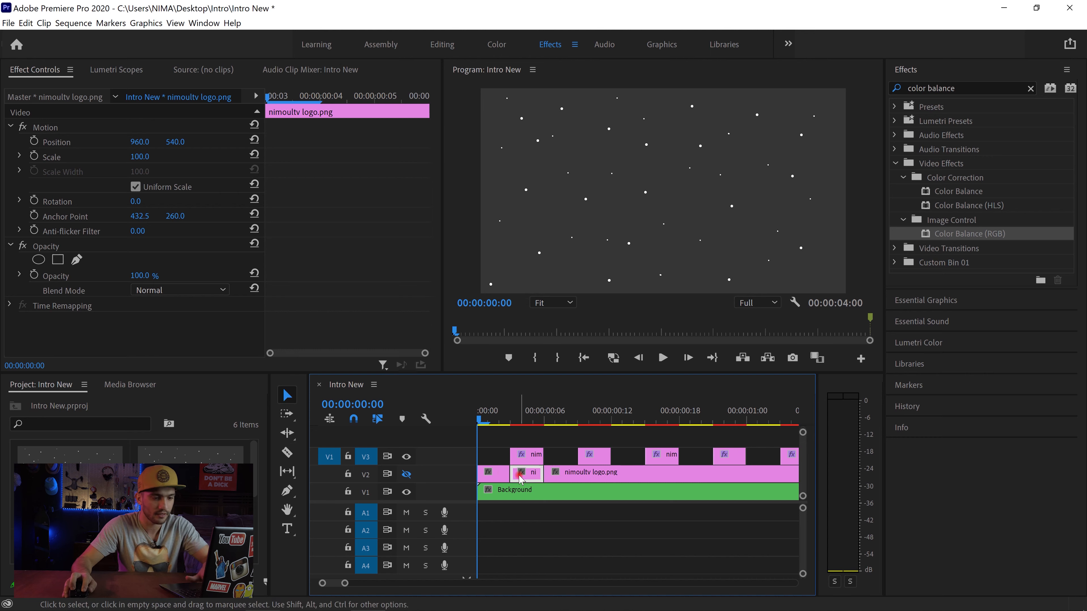
pyautogui.press('Delete')
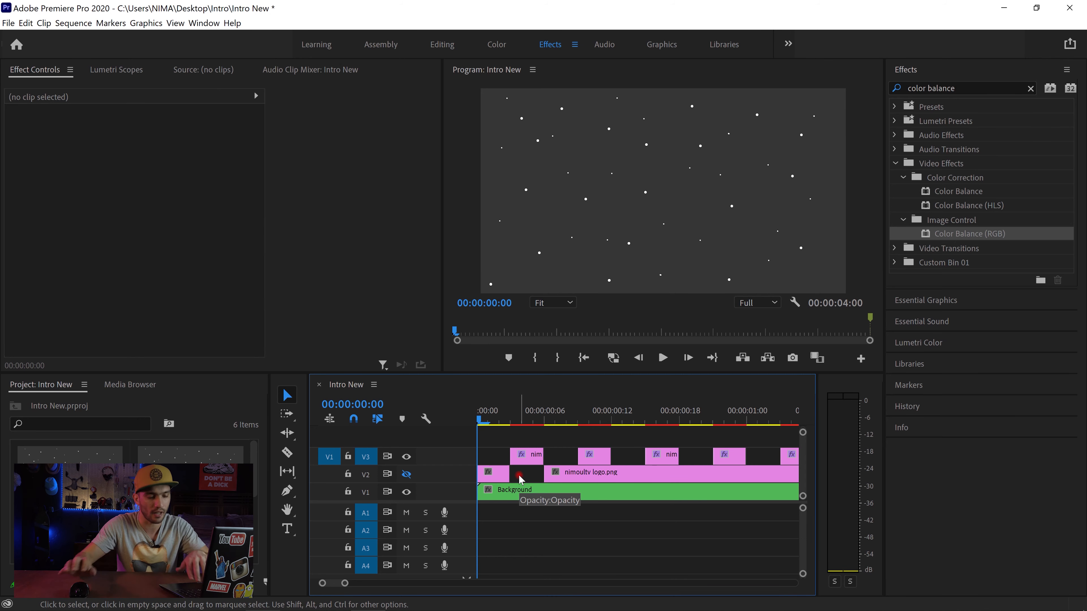
# Step: Cut the V2 logo clip at 00:00:00:09 and 00:00:00:12 and delete the piece beneath the second V3 segment
pyautogui.click(287, 453)
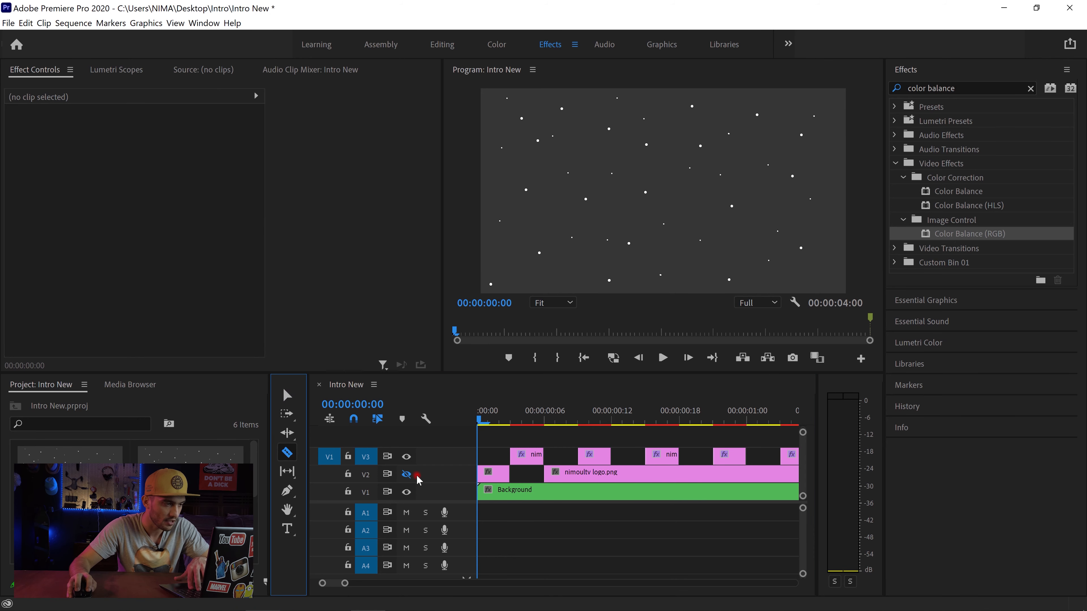
pyautogui.click(578, 474)
pyautogui.click(611, 474)
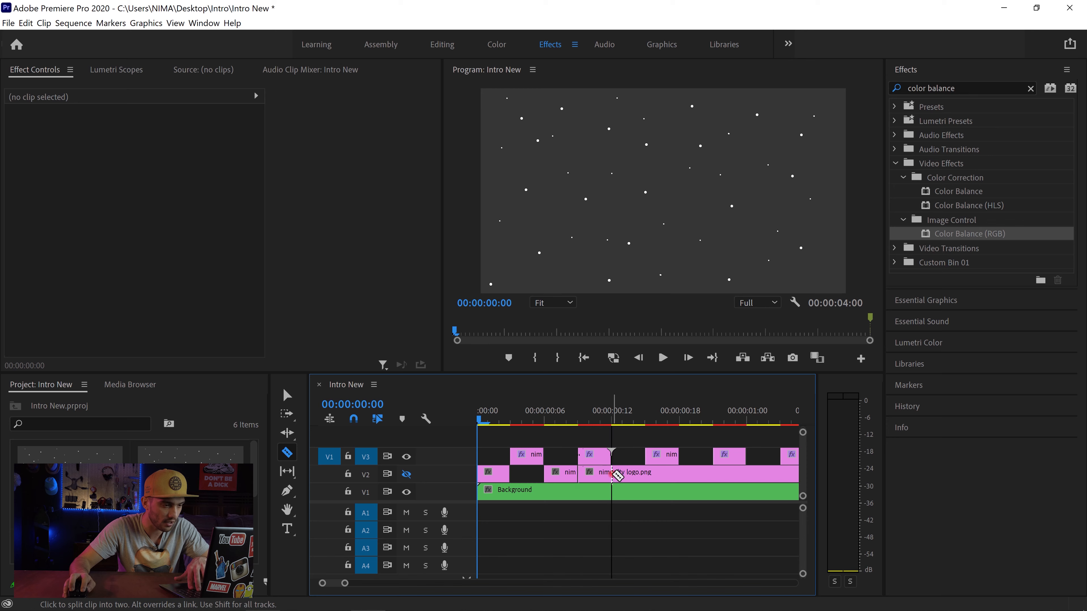
pyautogui.press('v')
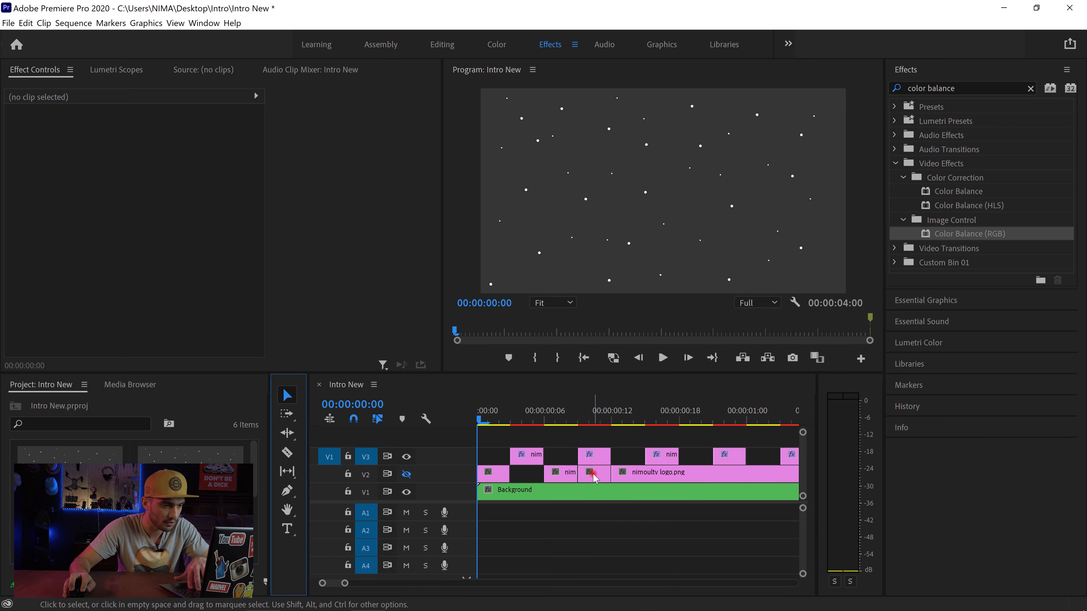
pyautogui.click(594, 476)
pyautogui.press('Delete')
# Step: Cut the V2 logo clip at the start and end of every remaining V3 segment, from 00:00:00:15 up to 00:00:02:06
pyautogui.press('c')
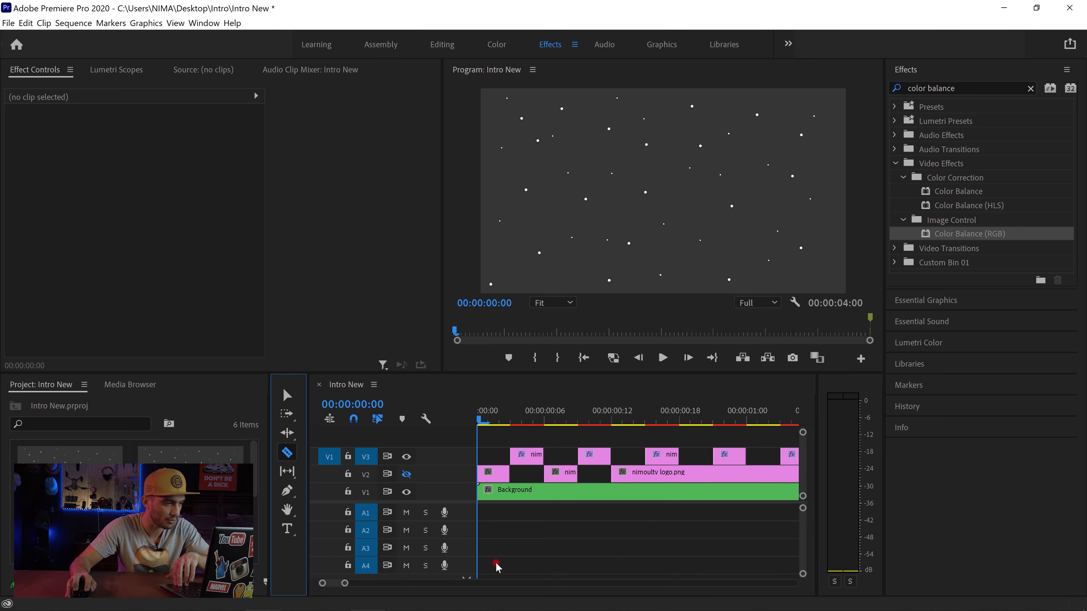
pyautogui.moveTo(348, 589); pyautogui.dragTo(355, 590)
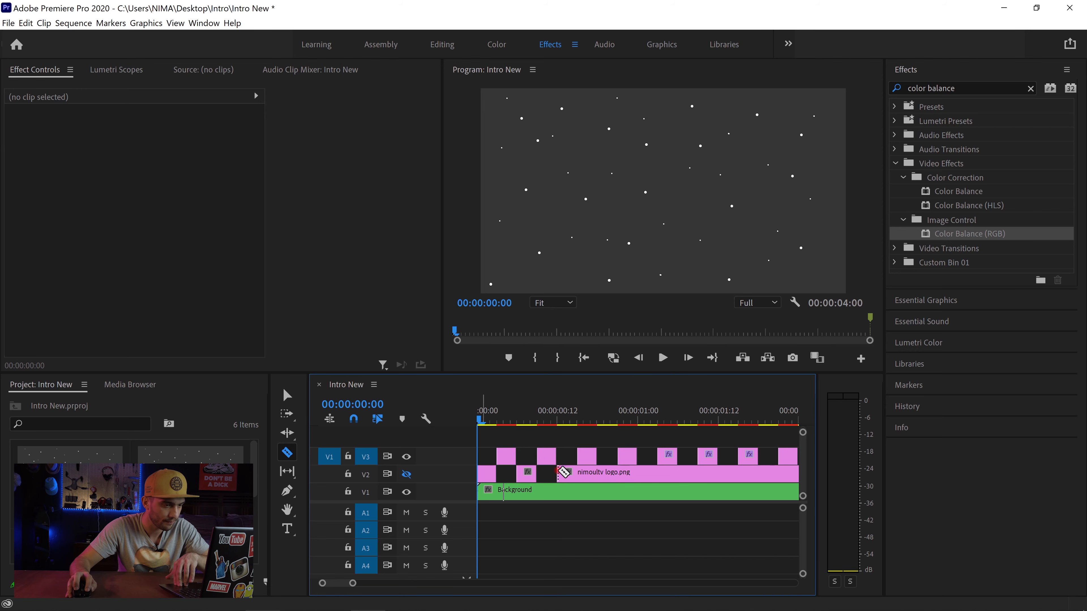
pyautogui.click(597, 475)
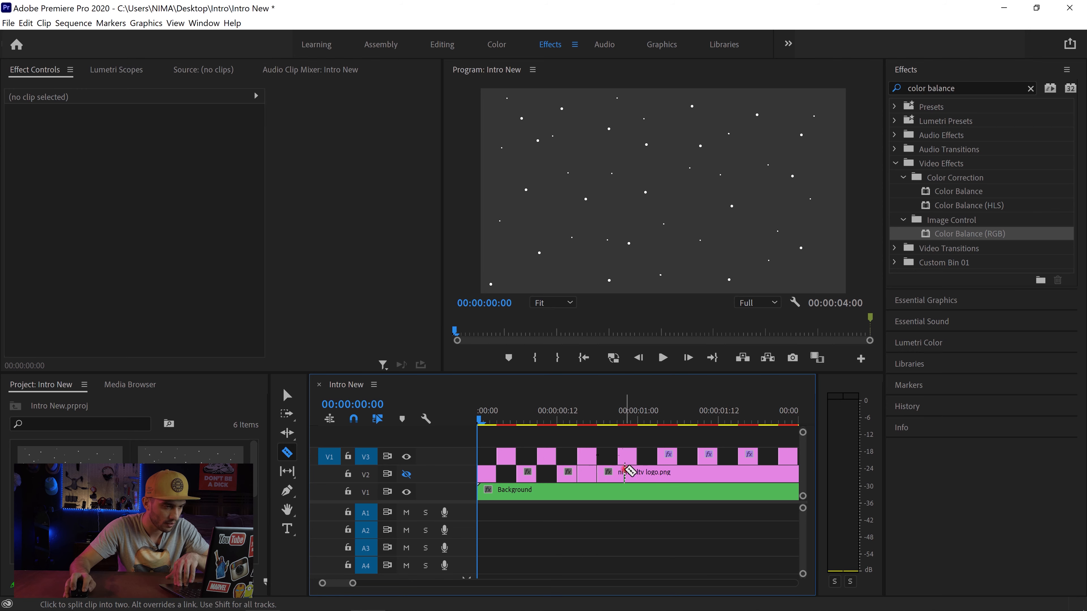
pyautogui.click(618, 474)
pyautogui.click(637, 474)
pyautogui.click(657, 474)
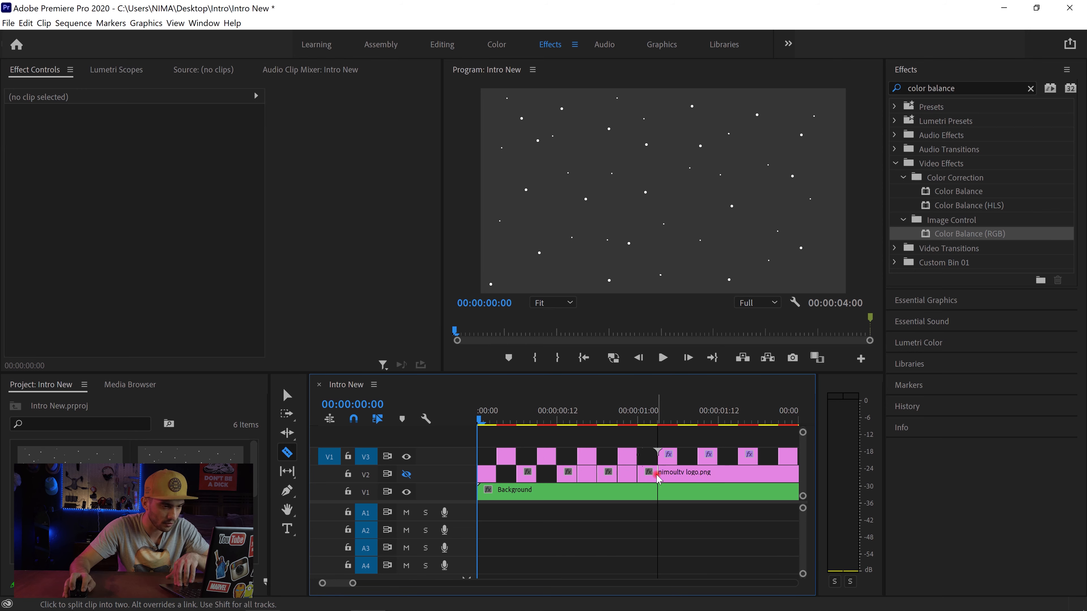
pyautogui.click(679, 473)
pyautogui.click(698, 473)
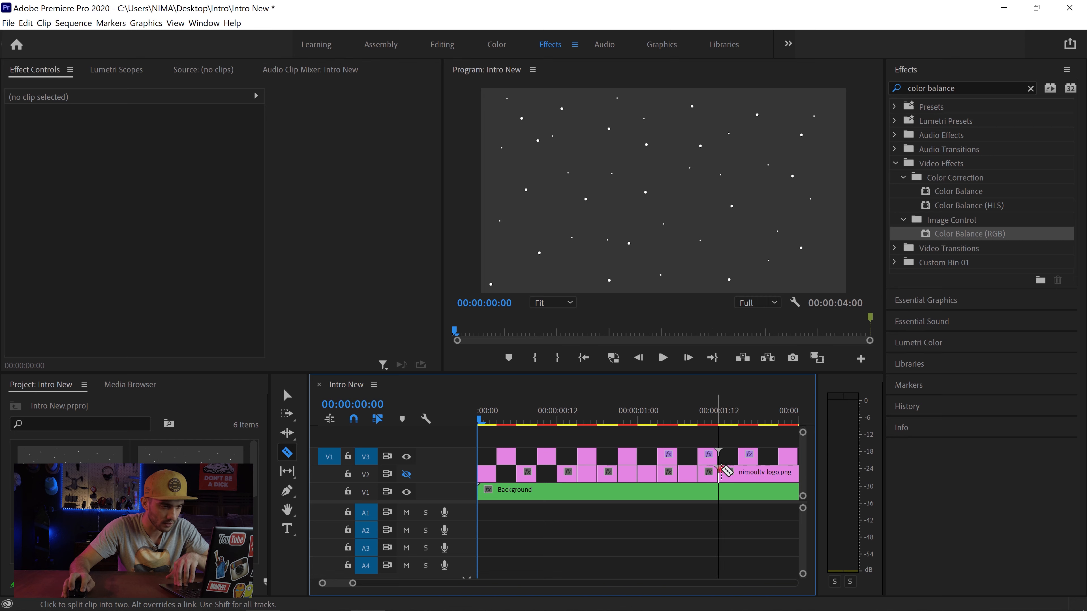
pyautogui.click(758, 471)
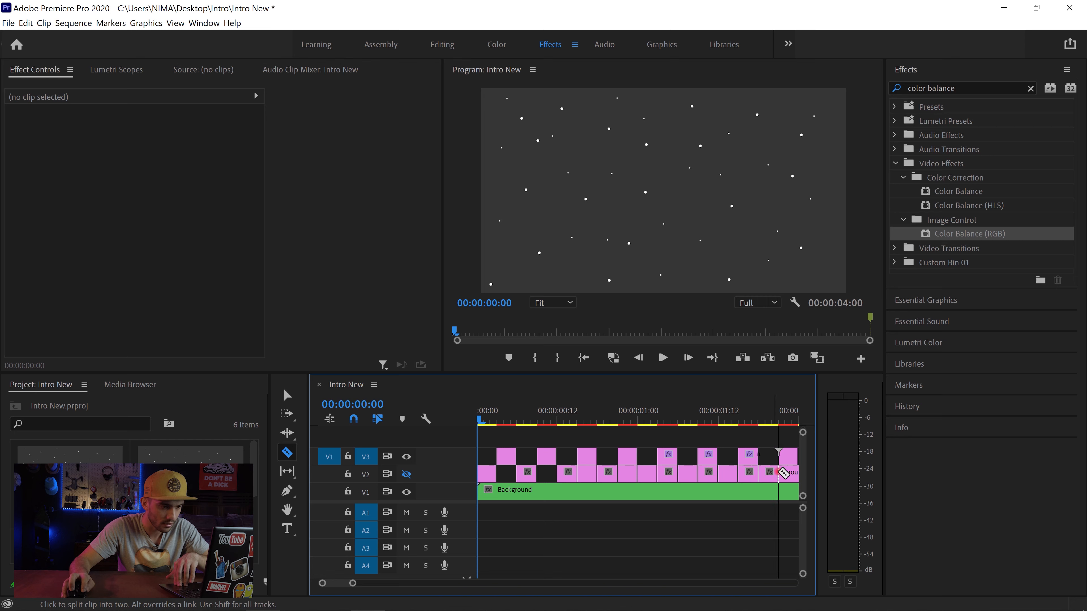
pyautogui.click(779, 472)
pyautogui.moveTo(358, 588); pyautogui.dragTo(360, 587)
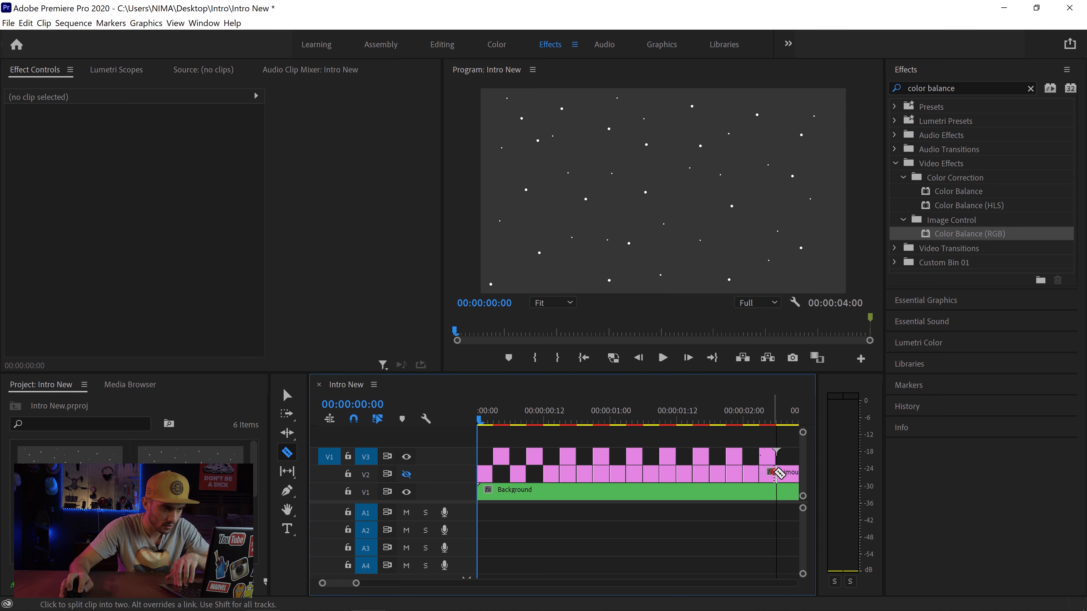
pyautogui.click(776, 472)
# Step: Delete the V2 logo pieces beneath the remaining V3 segments and the leftover V2 clip after the last segment
pyautogui.click(295, 405)
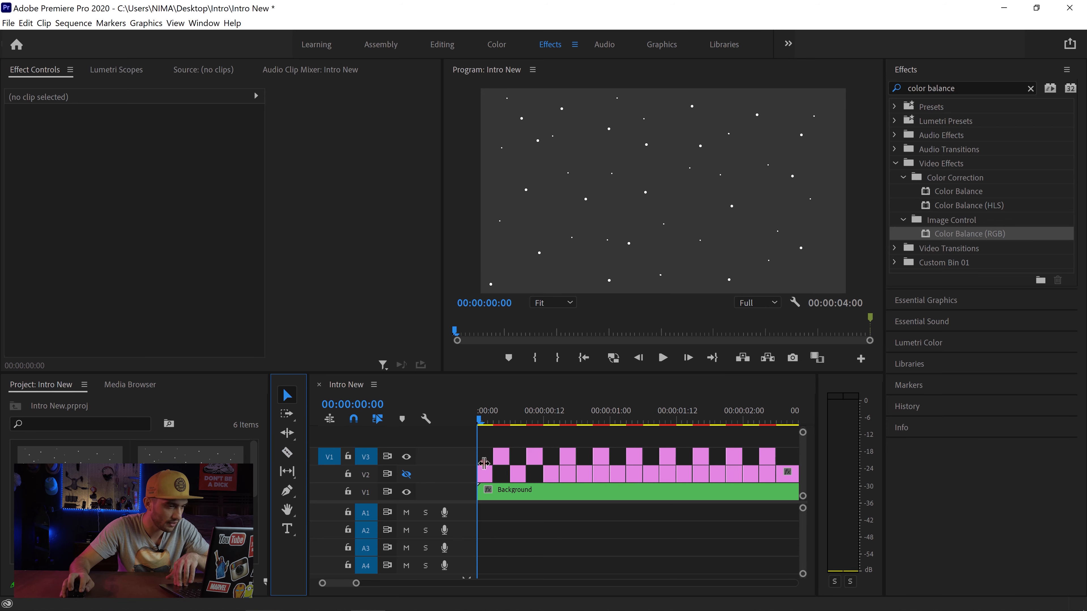
pyautogui.click(571, 480)
pyautogui.keyDown('shift'); pyautogui.click(600, 473); pyautogui.keyUp('shift')
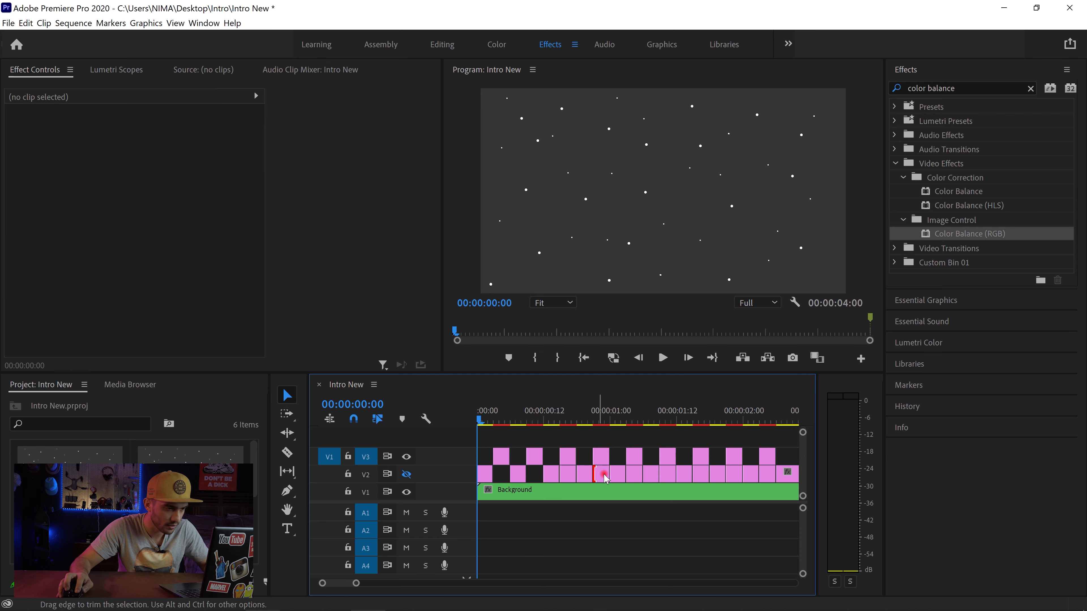
pyautogui.click(567, 475)
pyautogui.keyDown('shift'); pyautogui.click(600, 474); pyautogui.keyUp('shift')
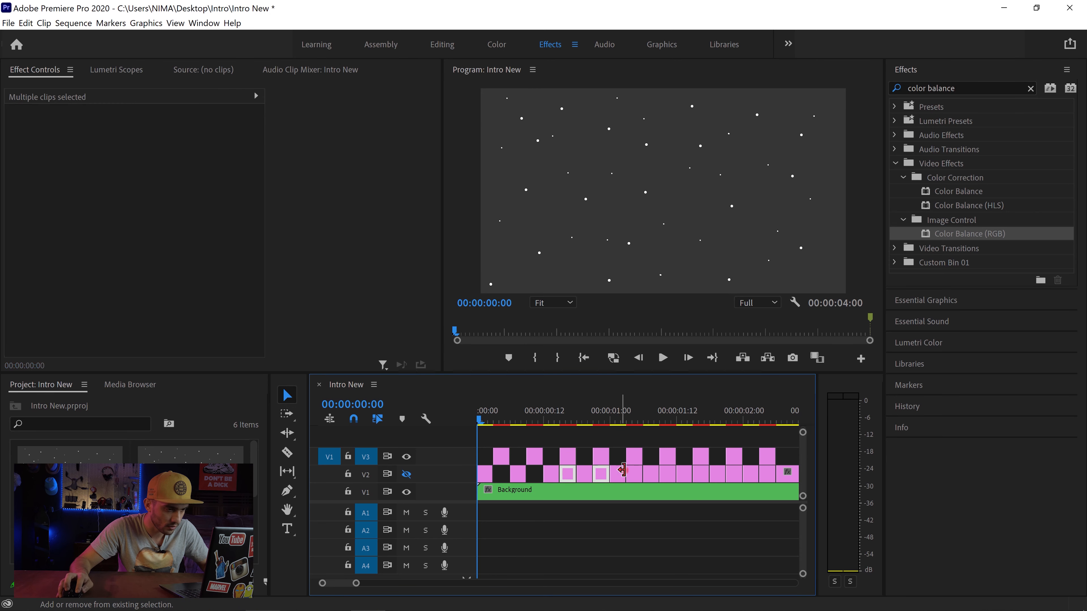
pyautogui.keyDown('shift'); pyautogui.click(669, 474); pyautogui.keyUp('shift')
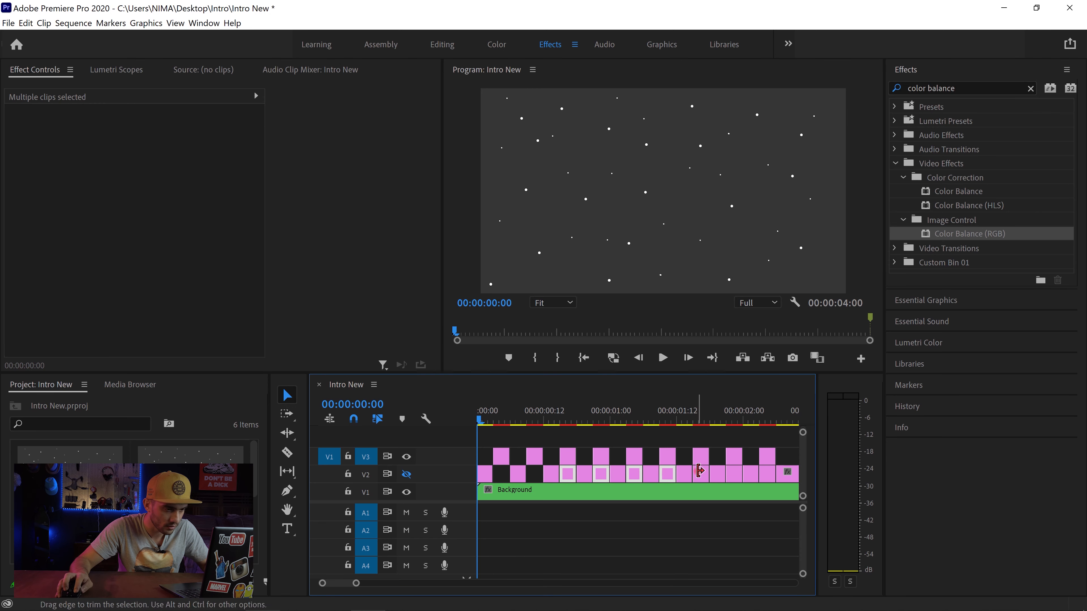
pyautogui.keyDown('shift'); pyautogui.click(701, 475); pyautogui.keyUp('shift')
pyautogui.keyDown('shift'); pyautogui.click(734, 474); pyautogui.keyUp('shift')
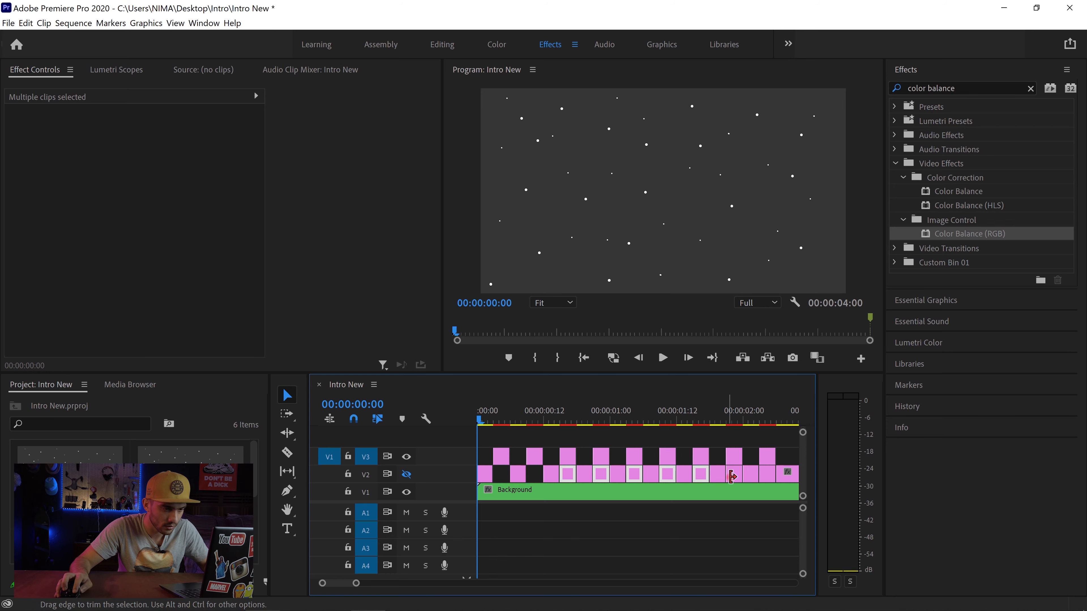
pyautogui.keyDown('shift'); pyautogui.click(769, 475); pyautogui.keyUp('shift')
pyautogui.press('Delete')
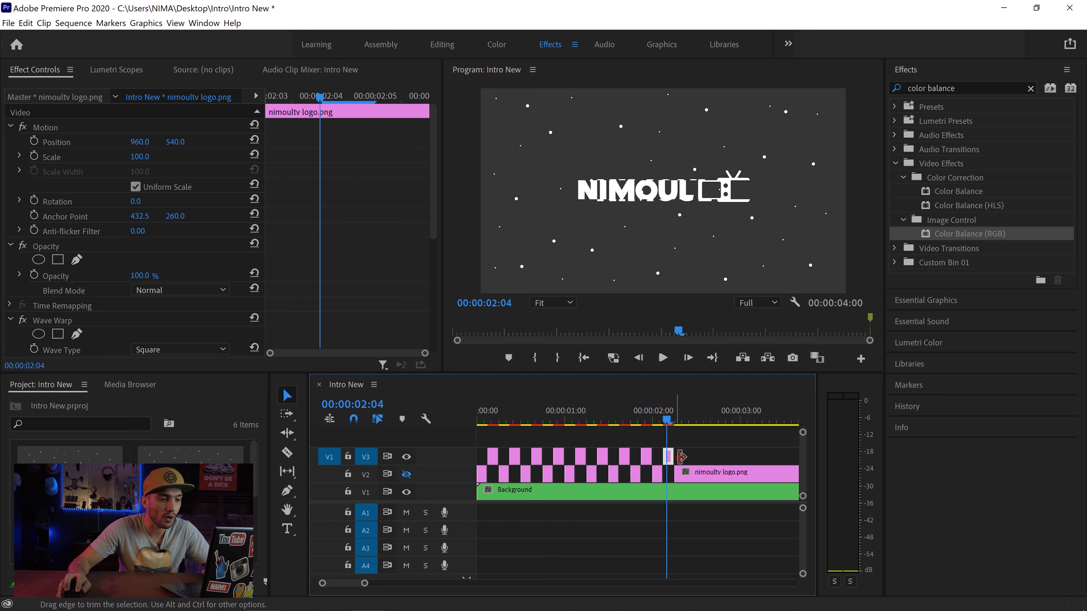
pyautogui.click(694, 473)
pyautogui.press('Delete')
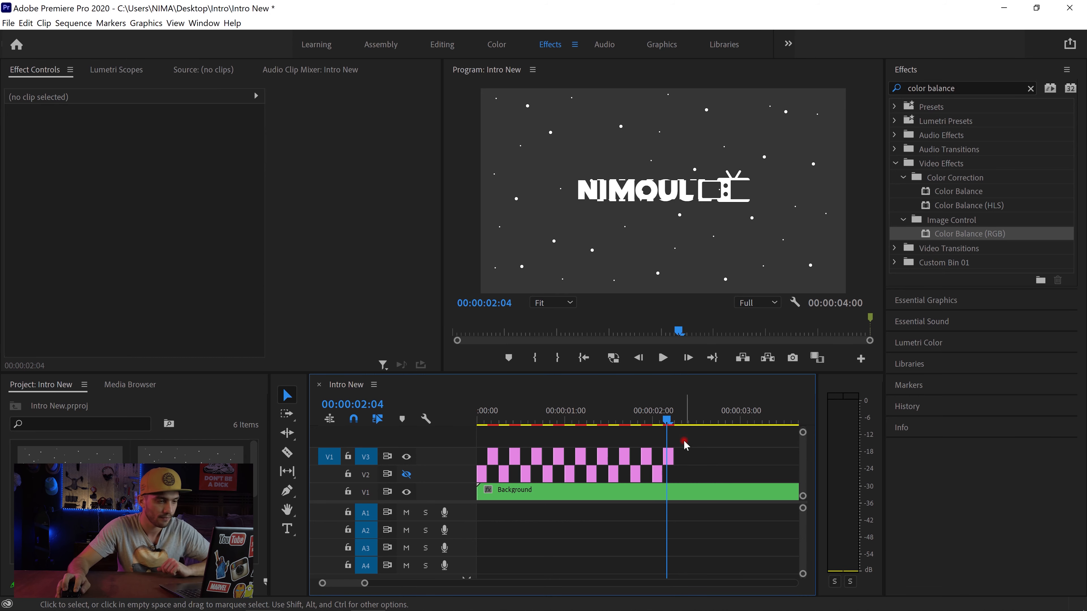
# Step: Copy all V2 and V3 logo pieces, paste them at 00:00:02:06, and place the copies on V2 and V3
pyautogui.moveTo(663, 454); pyautogui.dragTo(484, 472)
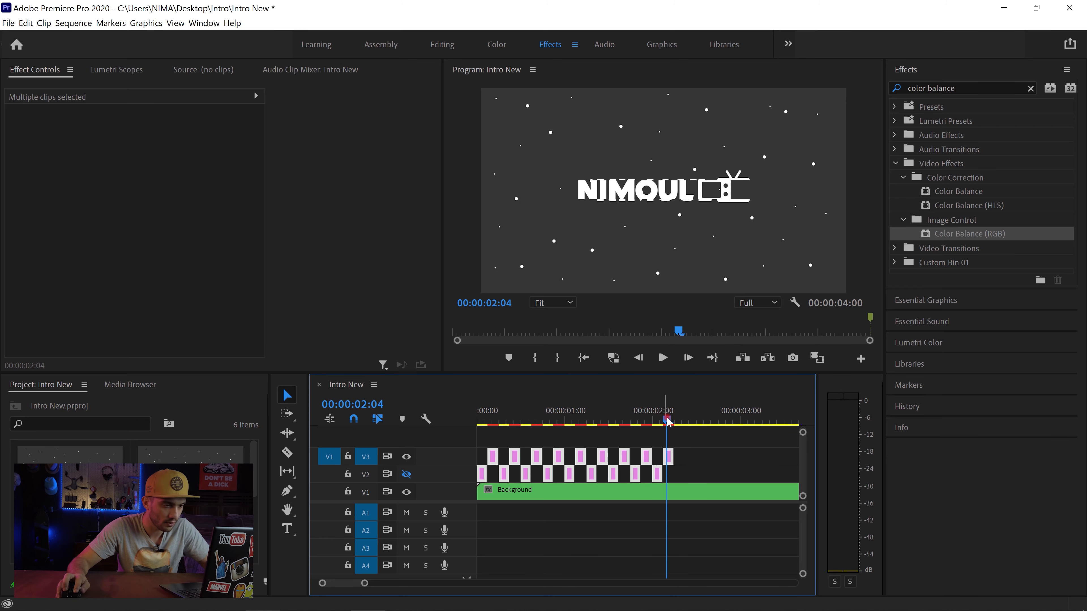
pyautogui.moveTo(668, 422); pyautogui.dragTo(676, 424)
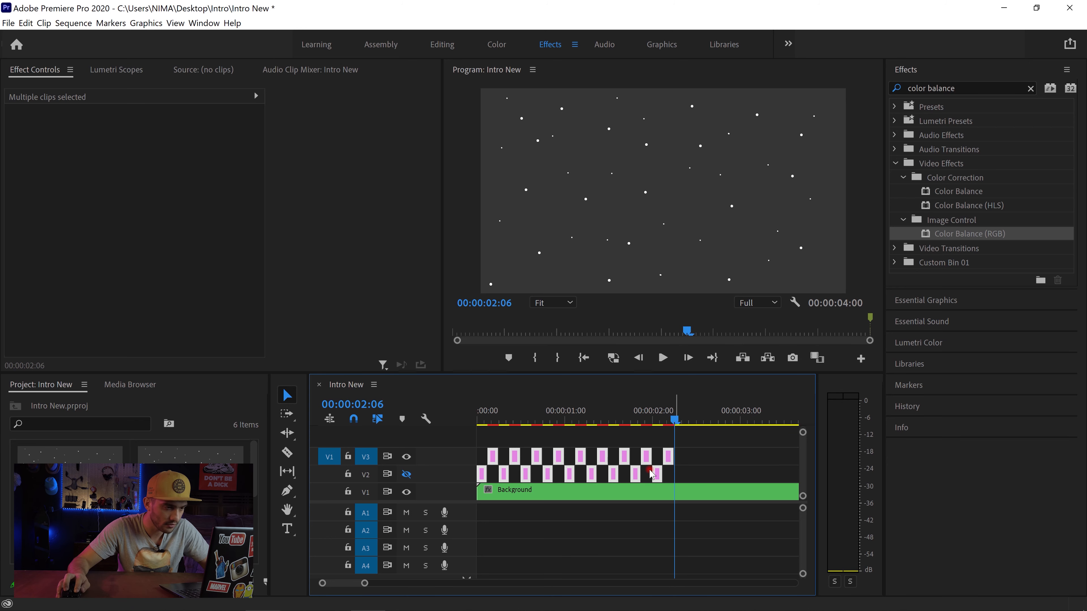
pyautogui.hotkey('ctrl', 'v')
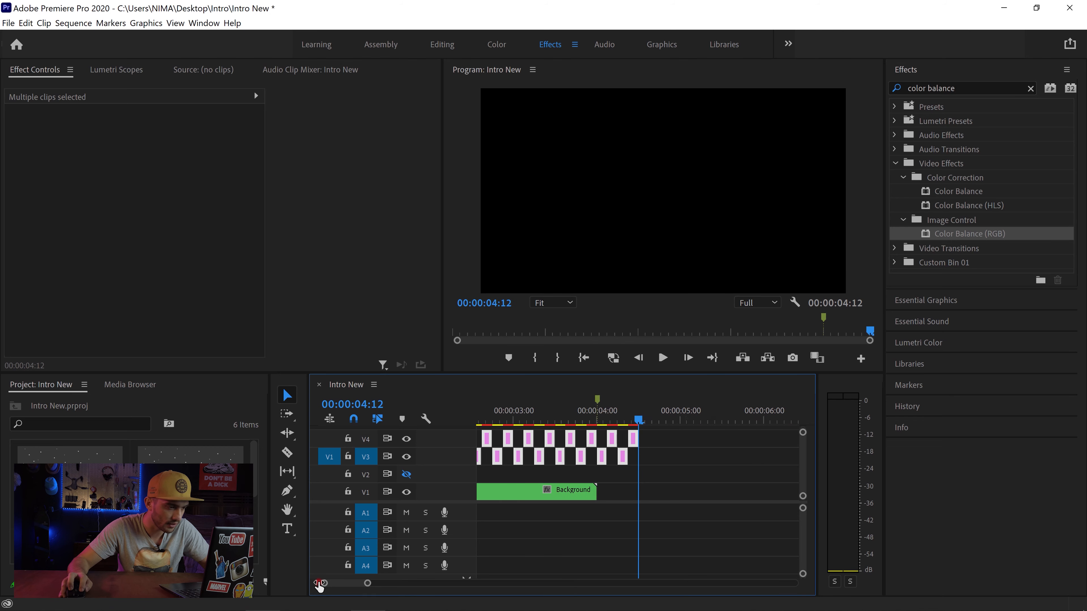
pyautogui.moveTo(318, 584); pyautogui.dragTo(316, 584)
pyautogui.moveTo(676, 437); pyautogui.dragTo(500, 476)
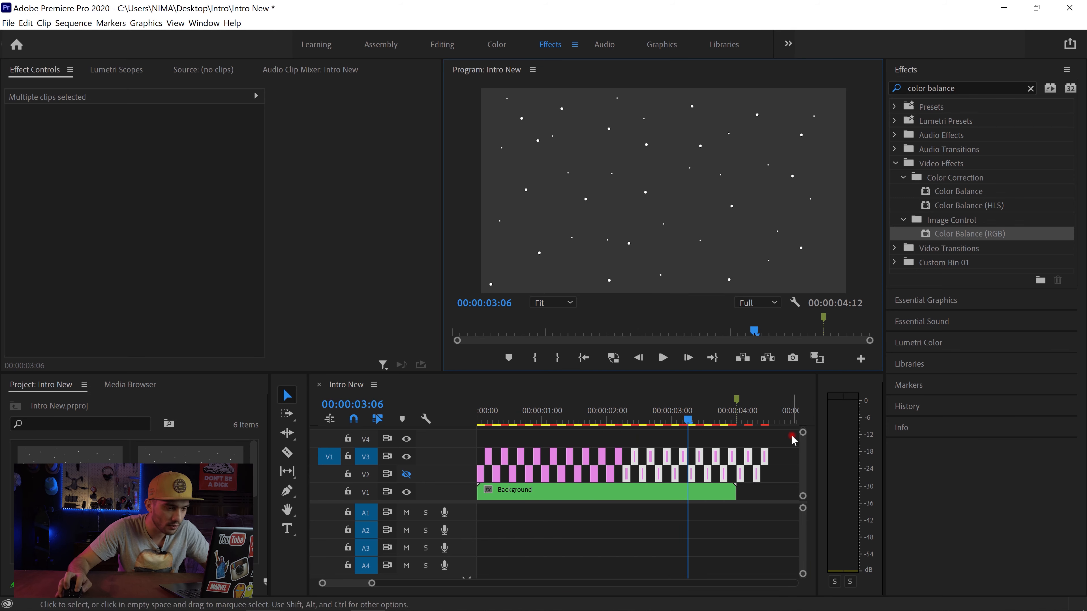
# Step: Delete the pasted pieces beyond the V2 piece at 00:00:03:06 and extend that piece to the Background clip's end at 00:00:04:00
pyautogui.moveTo(792, 440); pyautogui.dragTo(704, 484)
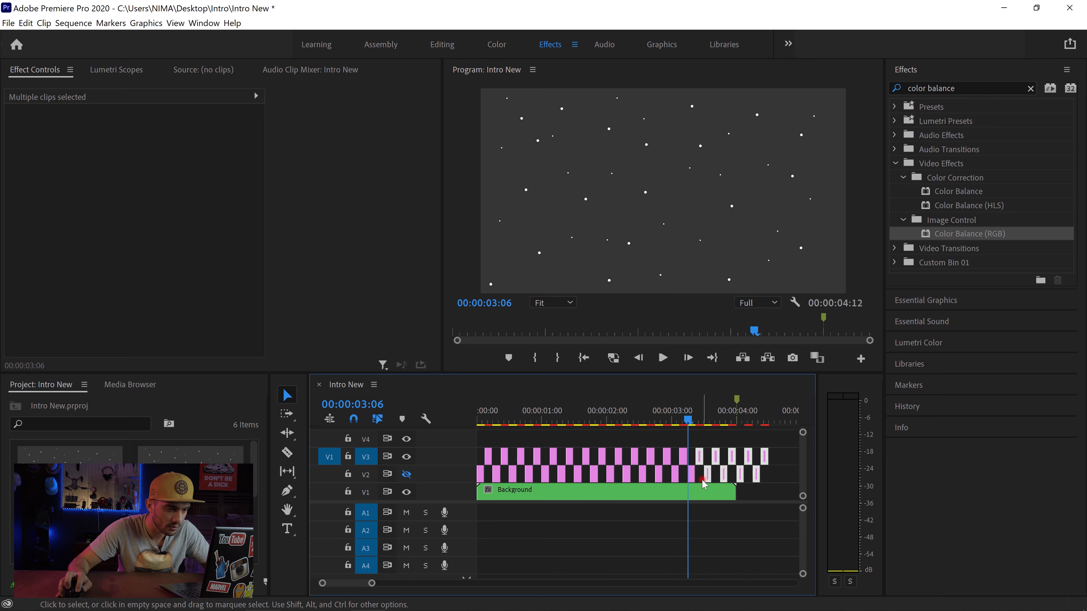
pyautogui.press('Delete')
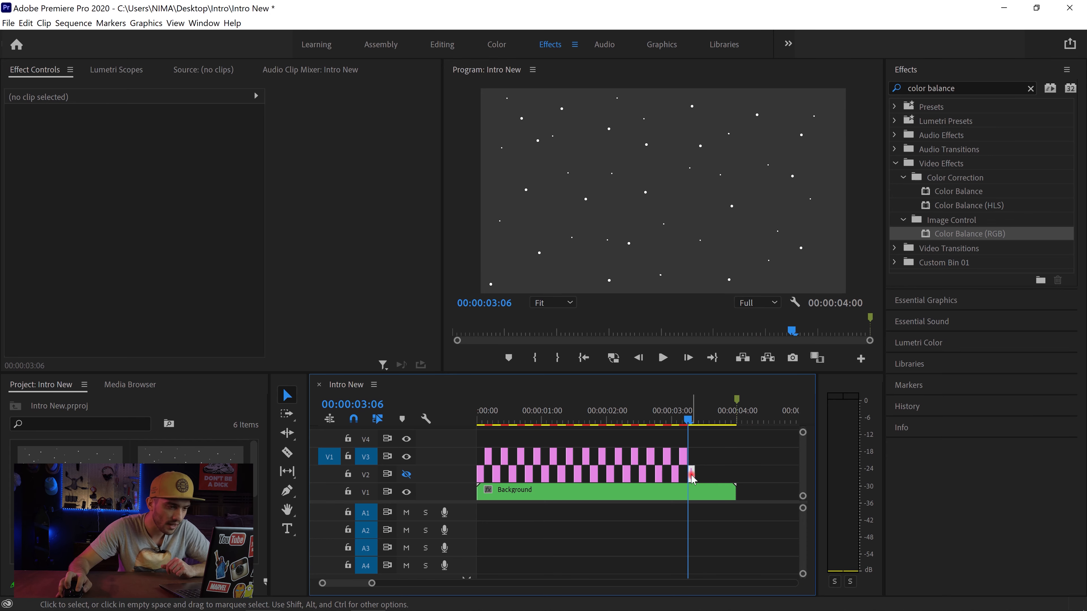
pyautogui.click(692, 479)
pyautogui.moveTo(695, 475)
pyautogui.mouseDown()
pyautogui.moveTo(728, 477)
pyautogui.moveTo(706, 493)
pyautogui.mouseUp()
# Step: Turn the V2 track's visibility back on and play the whole sequence from its start
pyautogui.click(662, 358)
pyautogui.click(584, 359)
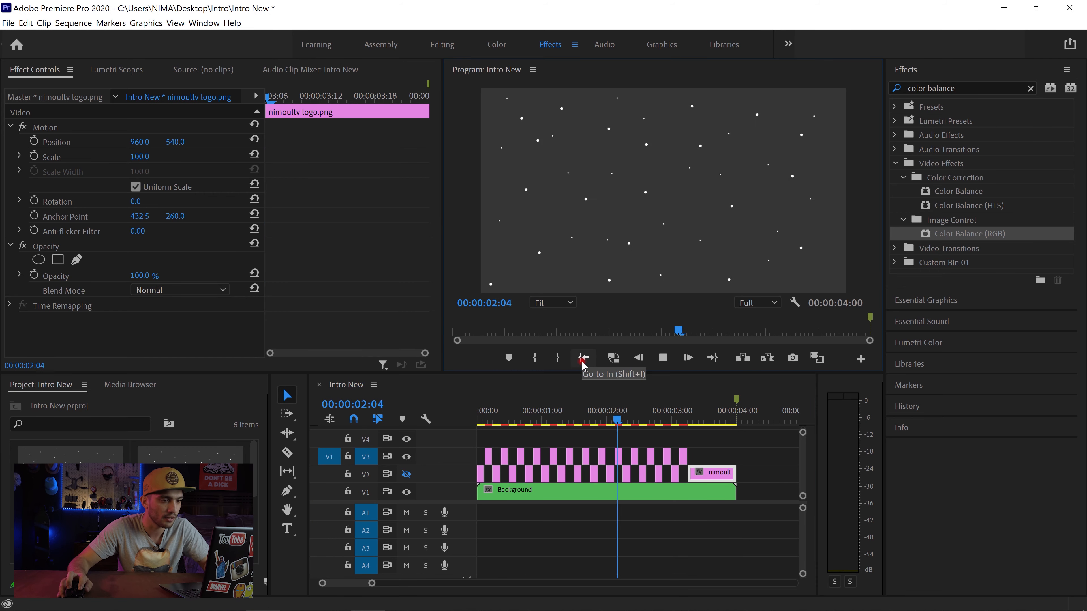
pyautogui.press('space')
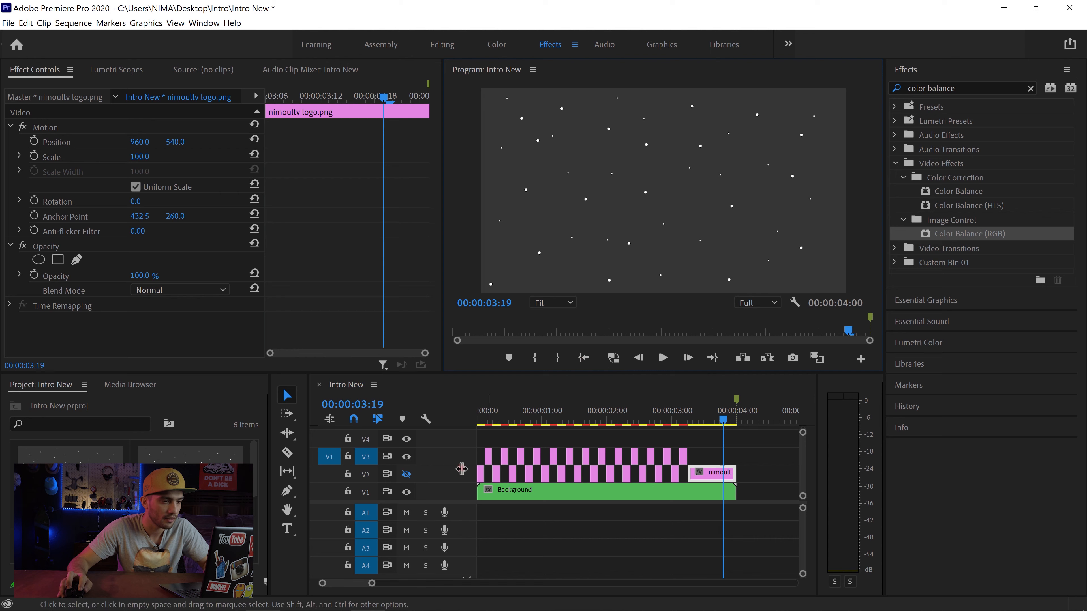
pyautogui.click(406, 474)
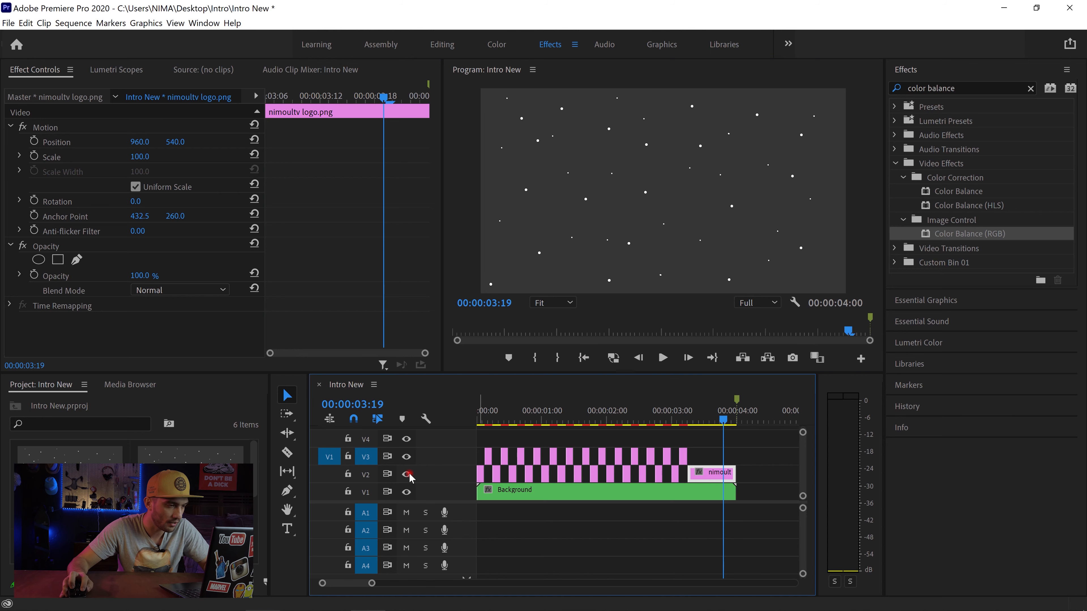
pyautogui.click(587, 362)
pyautogui.press('space')
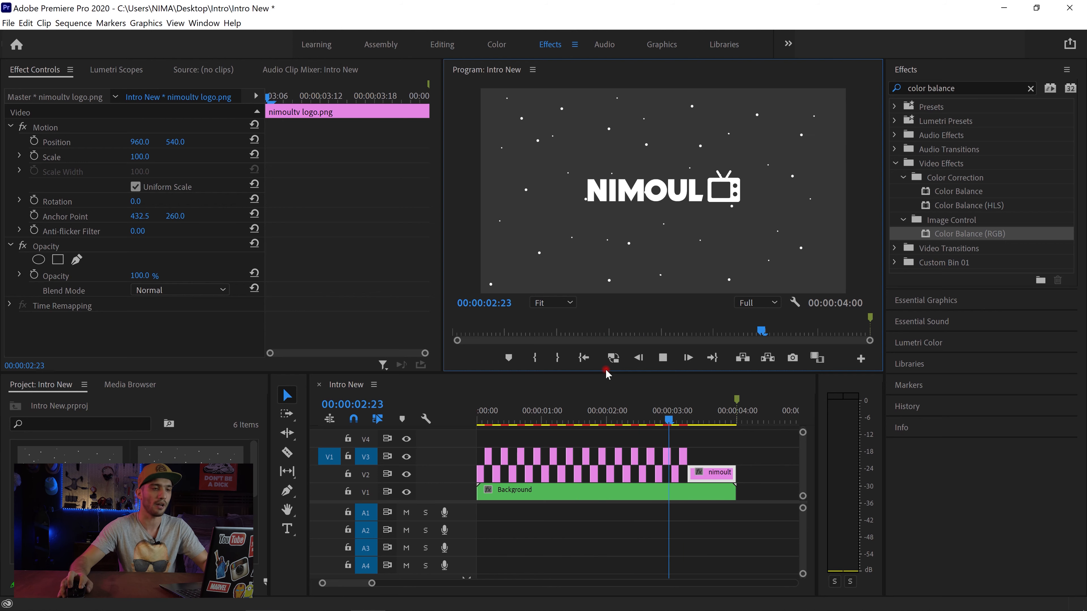
pyautogui.press('space')
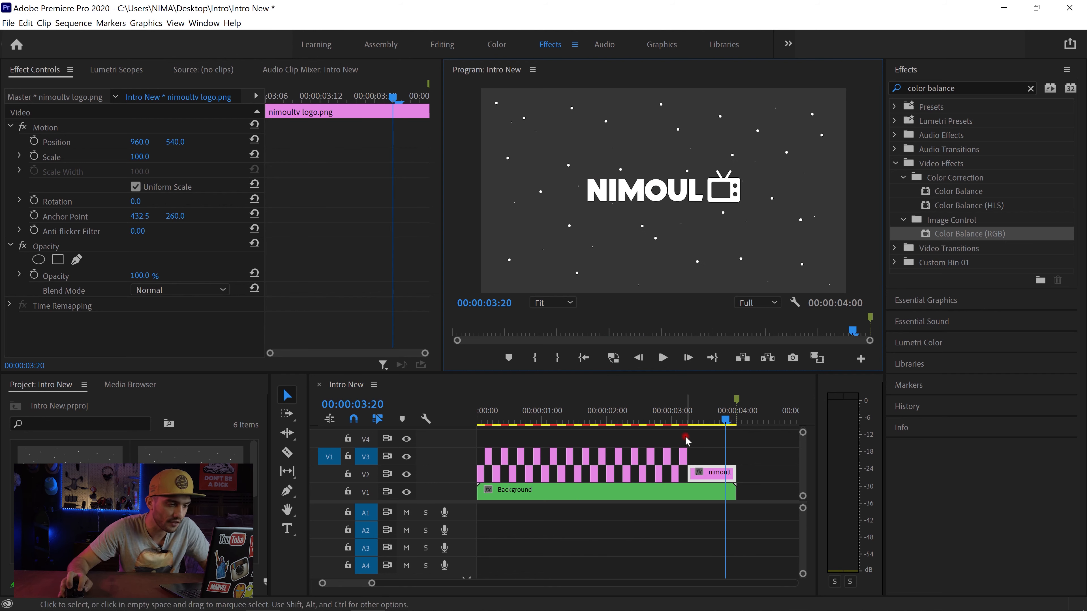
# Step: Delete the alternating V2 and V3 pieces after 00:00:01:18 and move the final V2 logo piece to start there
pyautogui.moveTo(685, 437); pyautogui.dragTo(599, 484)
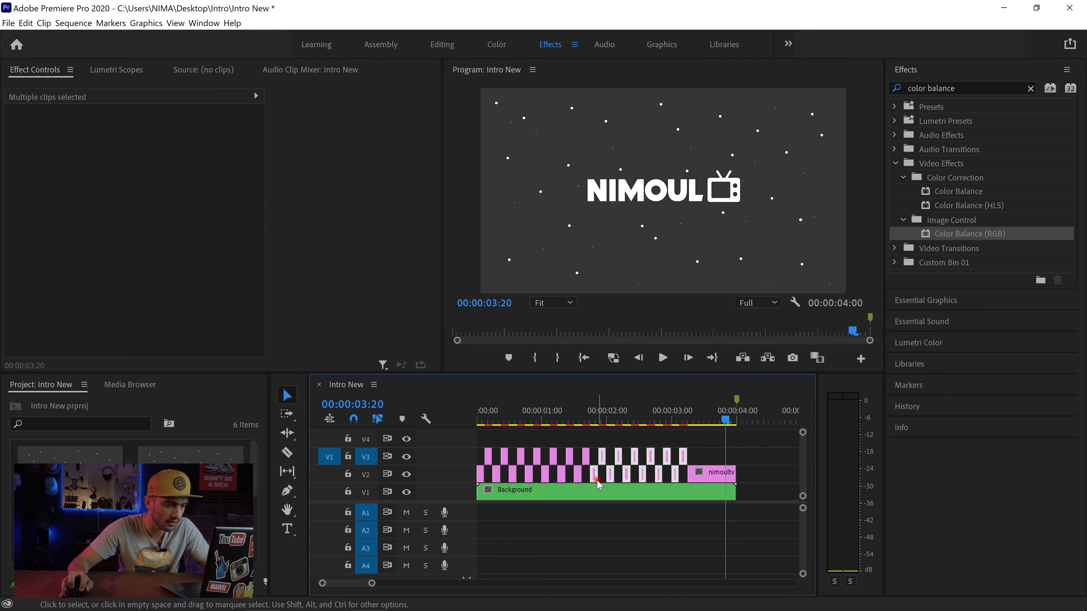
pyautogui.press('Delete')
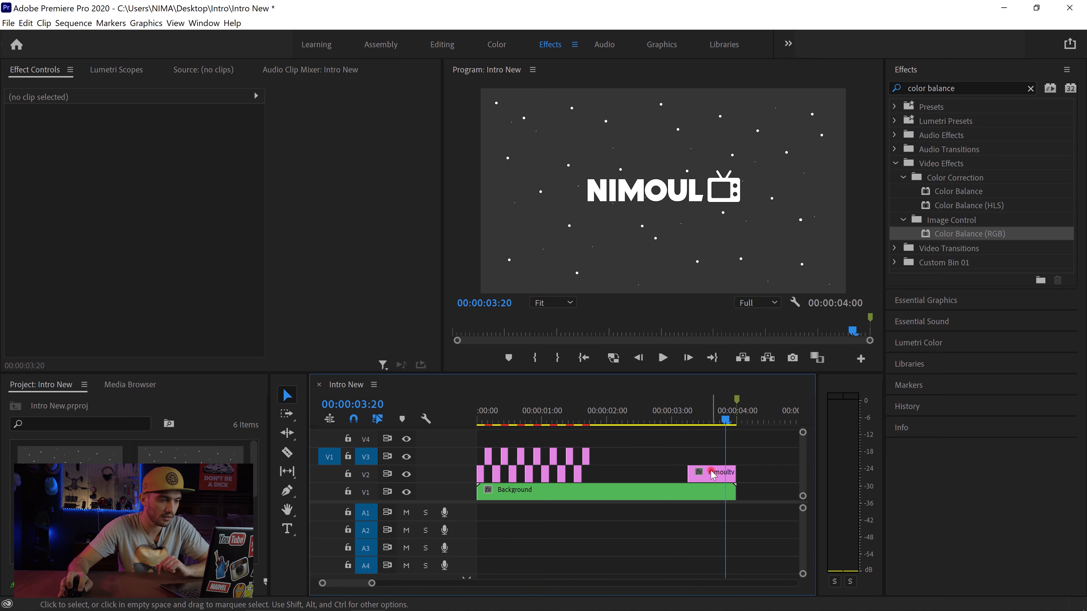
pyautogui.moveTo(713, 475); pyautogui.dragTo(615, 478)
# Step: Trim the Background clip to end with the final logo piece at 00:00:02:12 and play the sequence from its start
pyautogui.moveTo(723, 494); pyautogui.dragTo(638, 494)
pyautogui.click(582, 358)
pyautogui.press('space')
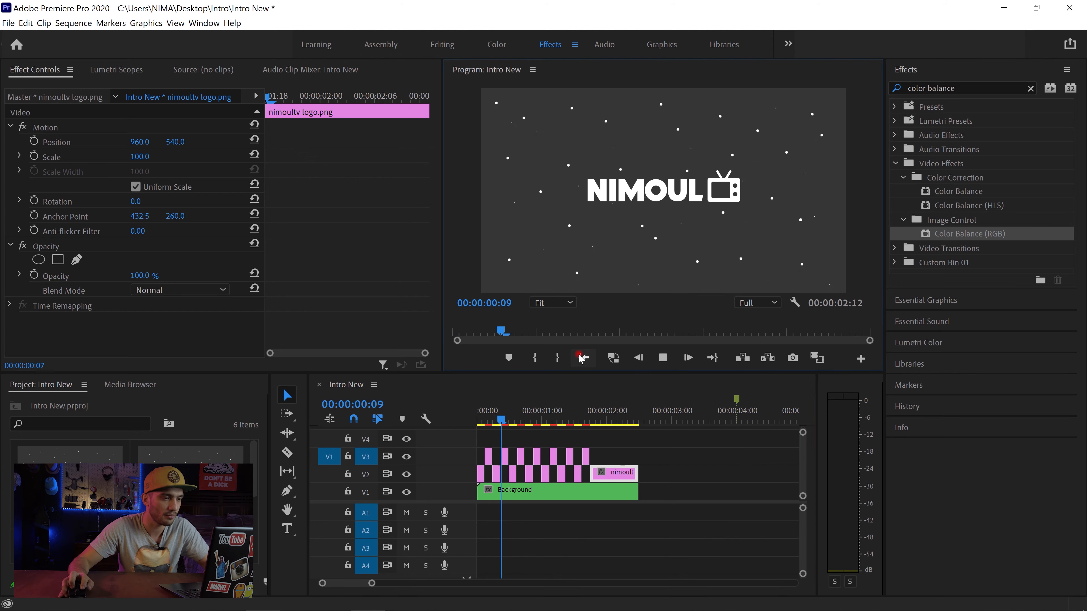
pyautogui.press('space')
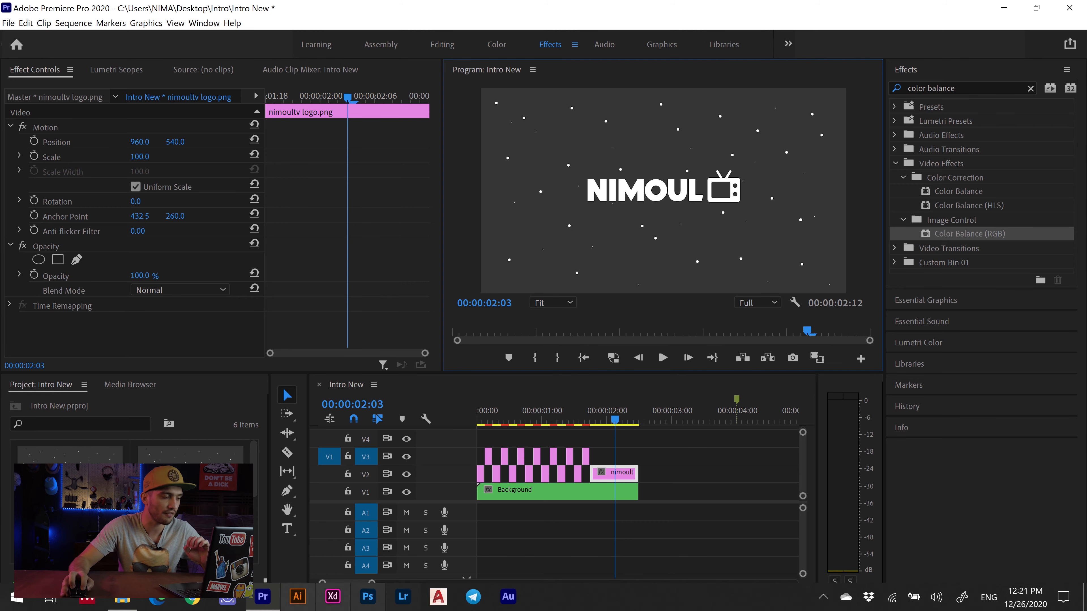
# Step: Switch to YouTube in the browser, search for "free glitch sound effect", and look through the results
pyautogui.moveTo(206, 605)
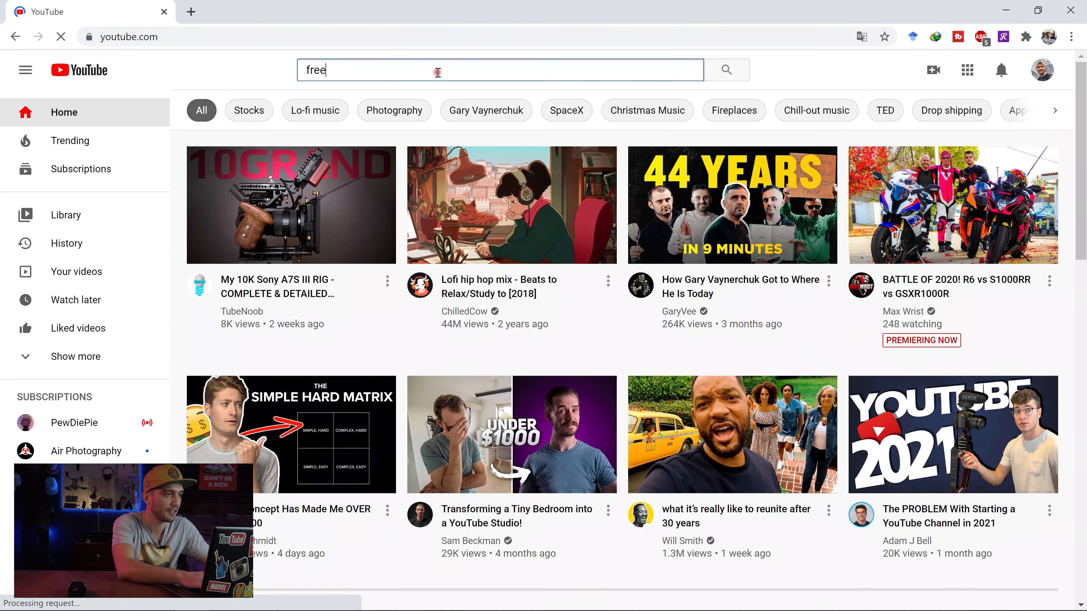
pyautogui.write('gk')
pyautogui.press('BackSpace')
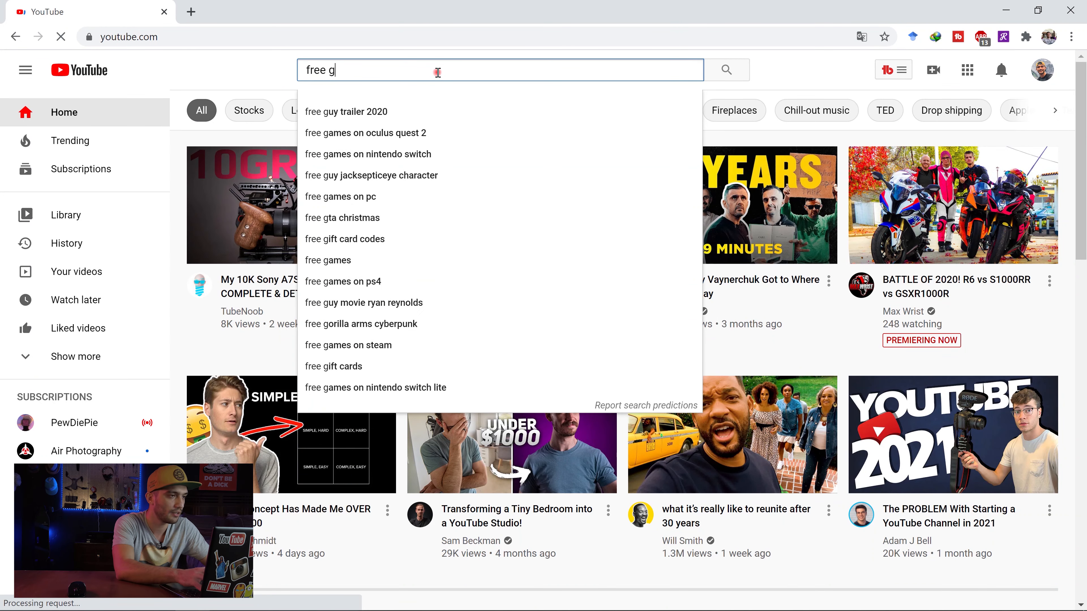
pyautogui.write('litch')
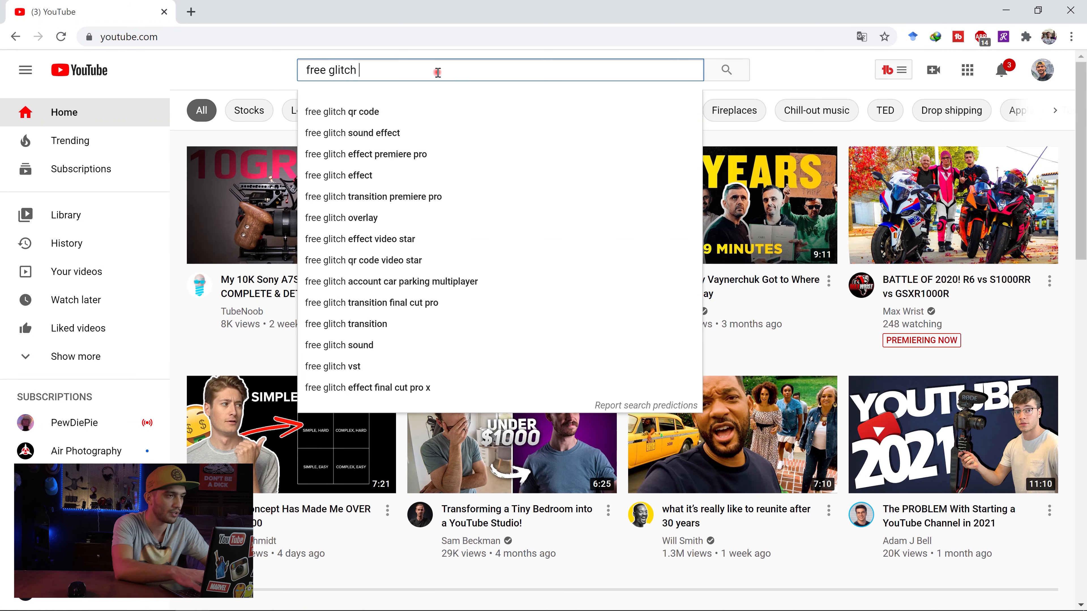
pyautogui.press('Down')
pyautogui.press('Down')
pyautogui.press('Return')
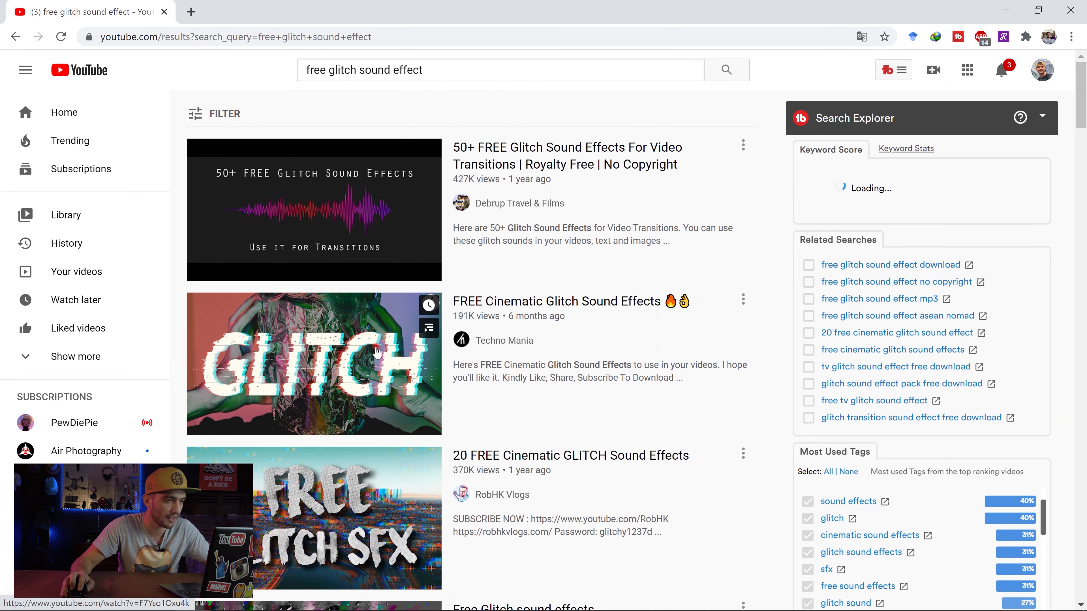
pyautogui.moveTo(375, 349)
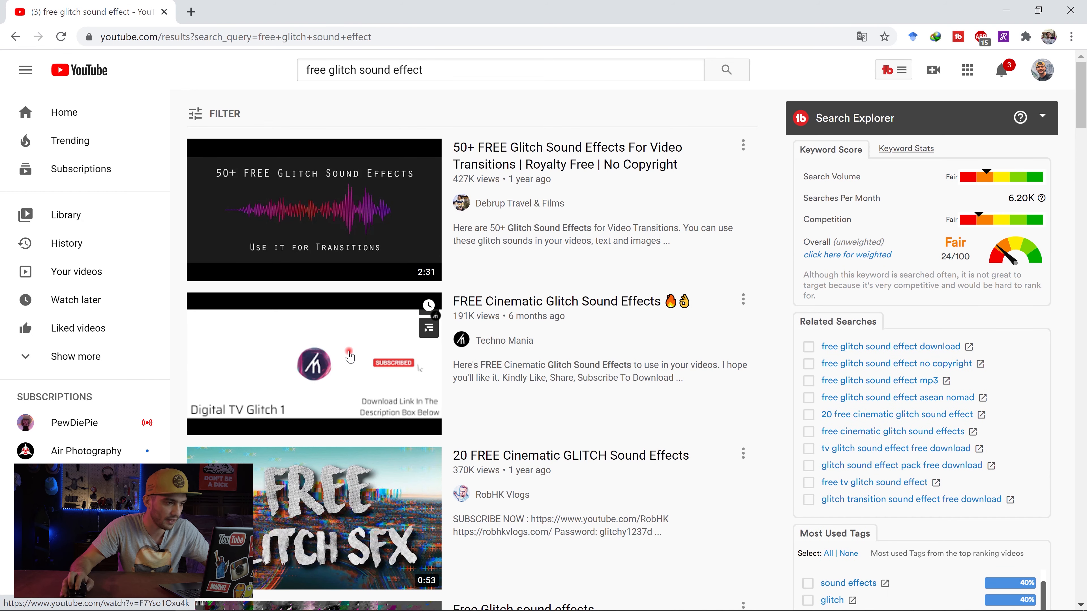
pyautogui.scroll(-3, 337, 390)
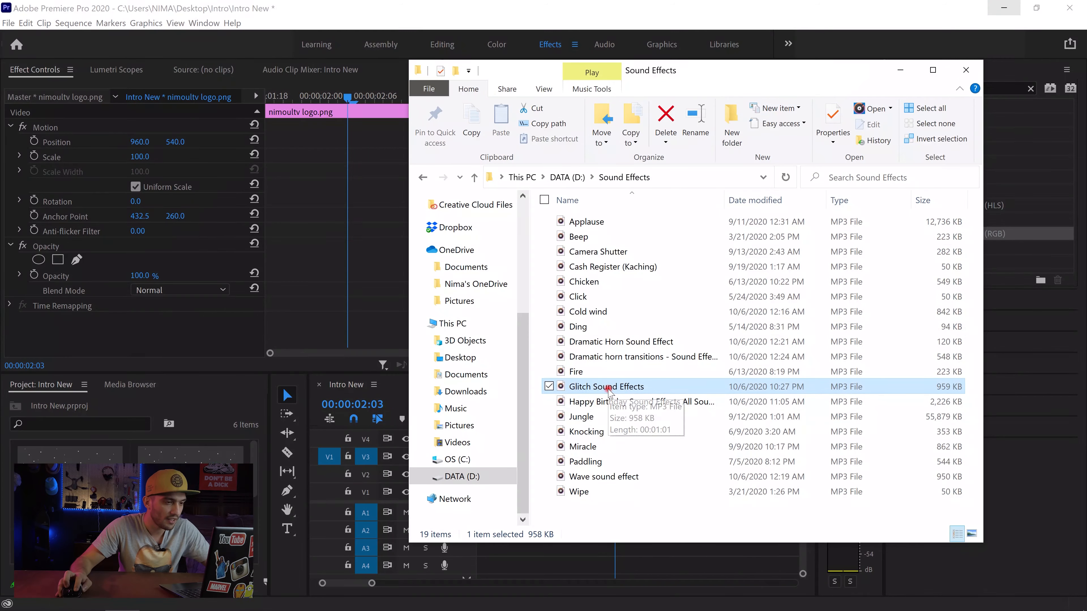
# Step: Import the Glitch Sound Effects MP3 from the Sound Effects folder into the project and play it in the Source monitor
pyautogui.moveTo(608, 388); pyautogui.dragTo(188, 529)
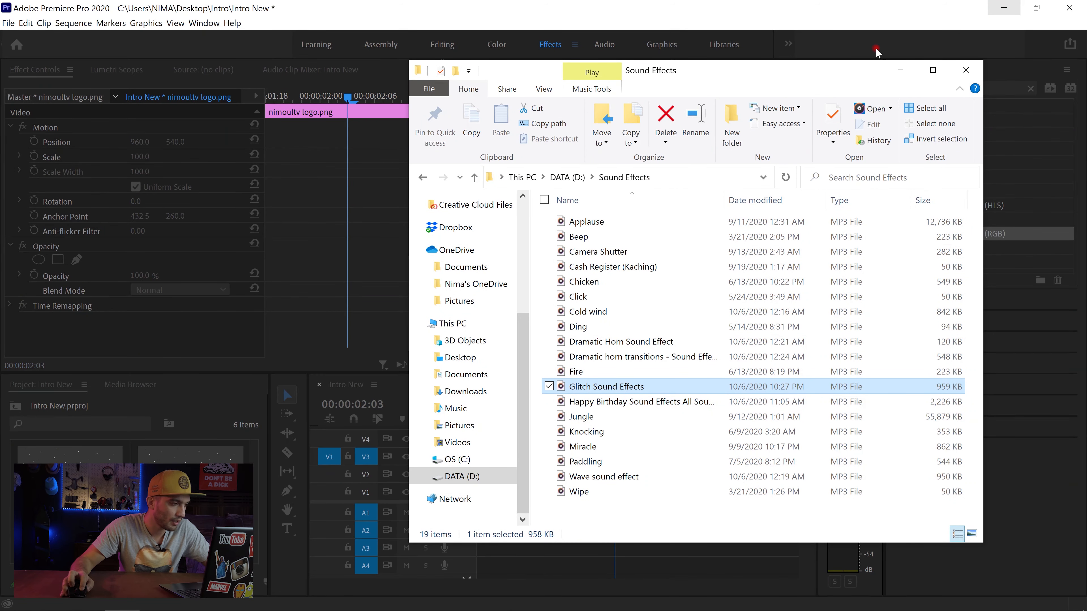
pyautogui.doubleClick(189, 497)
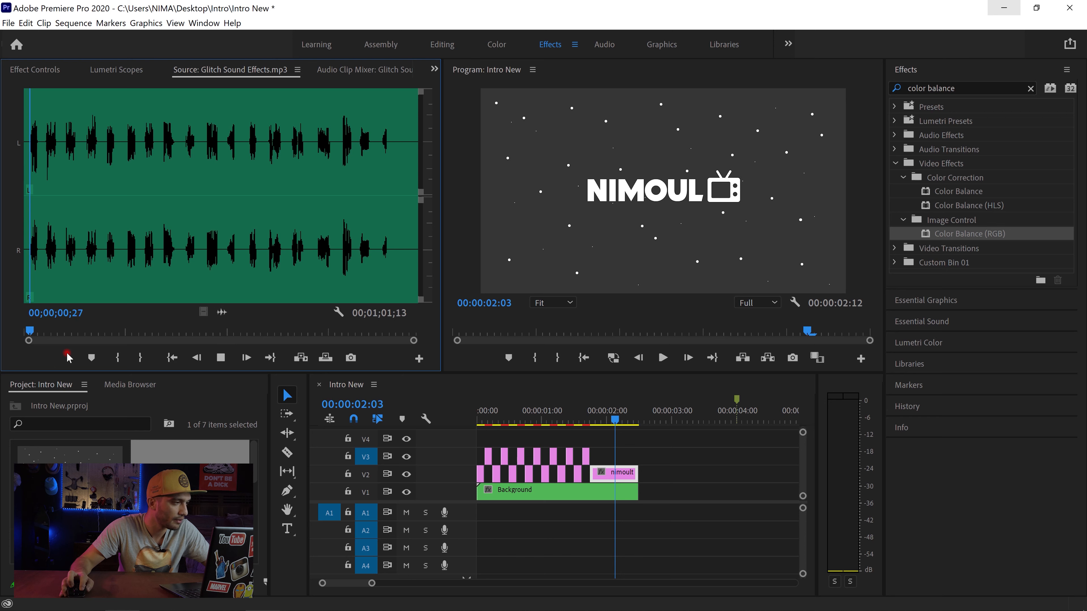
pyautogui.moveTo(60, 358)
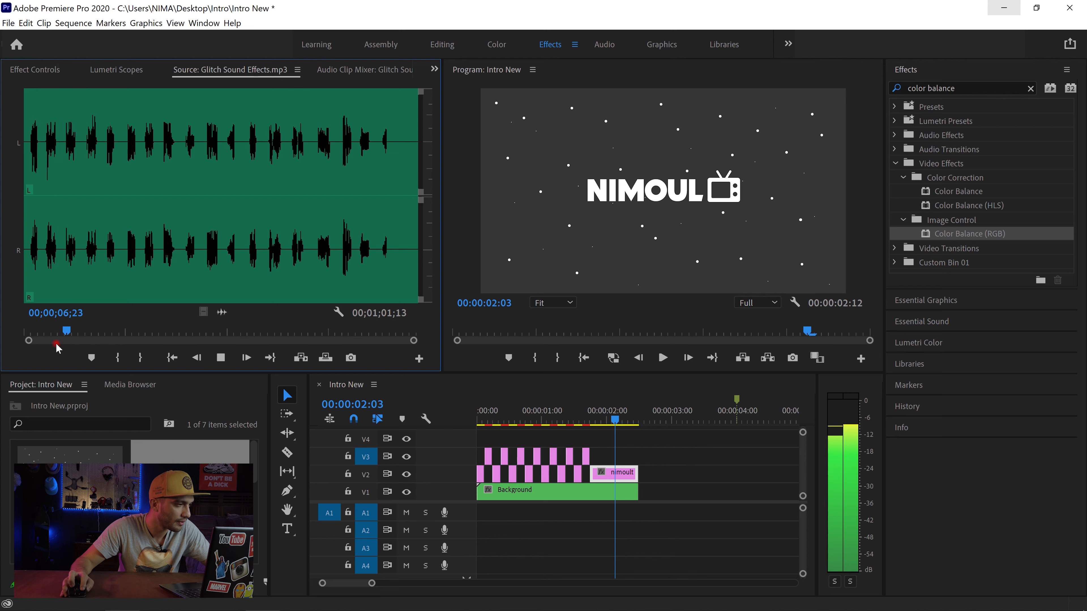
# Step: Mark one glitch burst in the source audio with an In point at 00;00;06;07 and an Out point at 00;00;08;13
pyautogui.press('space')
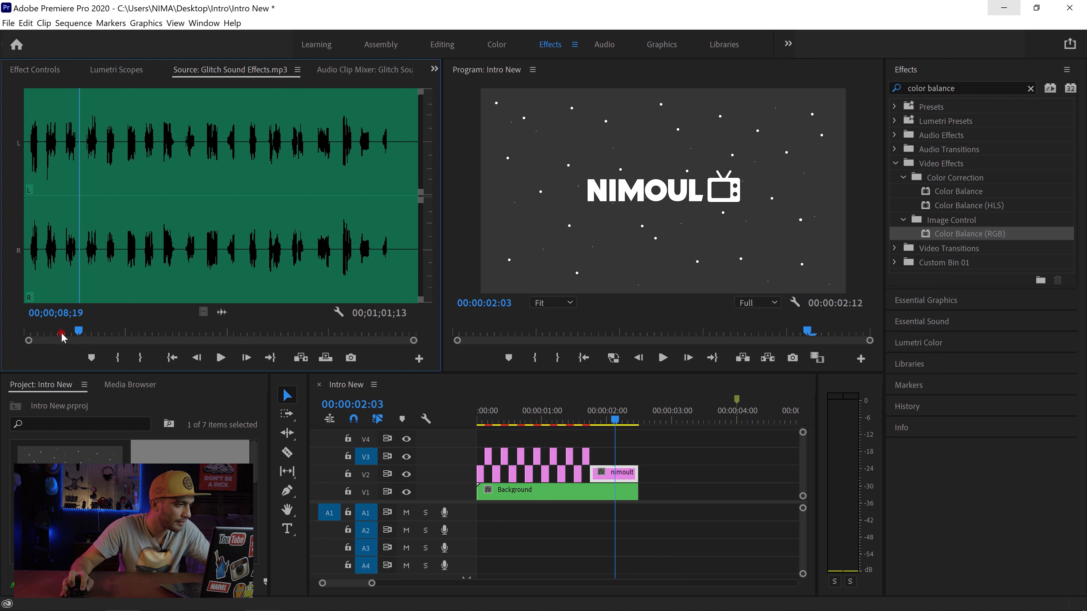
pyautogui.click(118, 361)
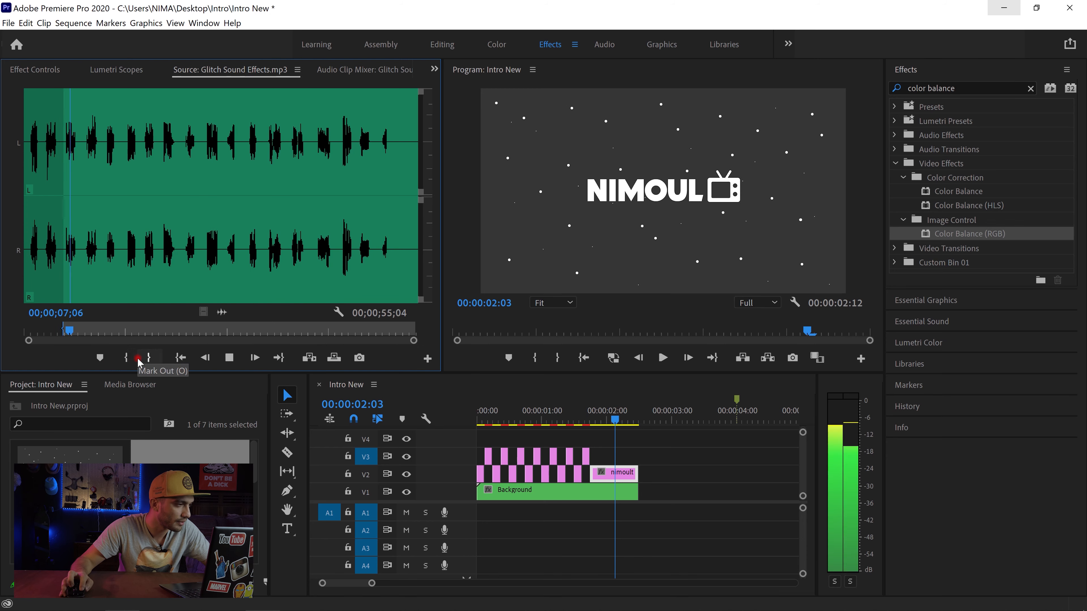
pyautogui.click(143, 363)
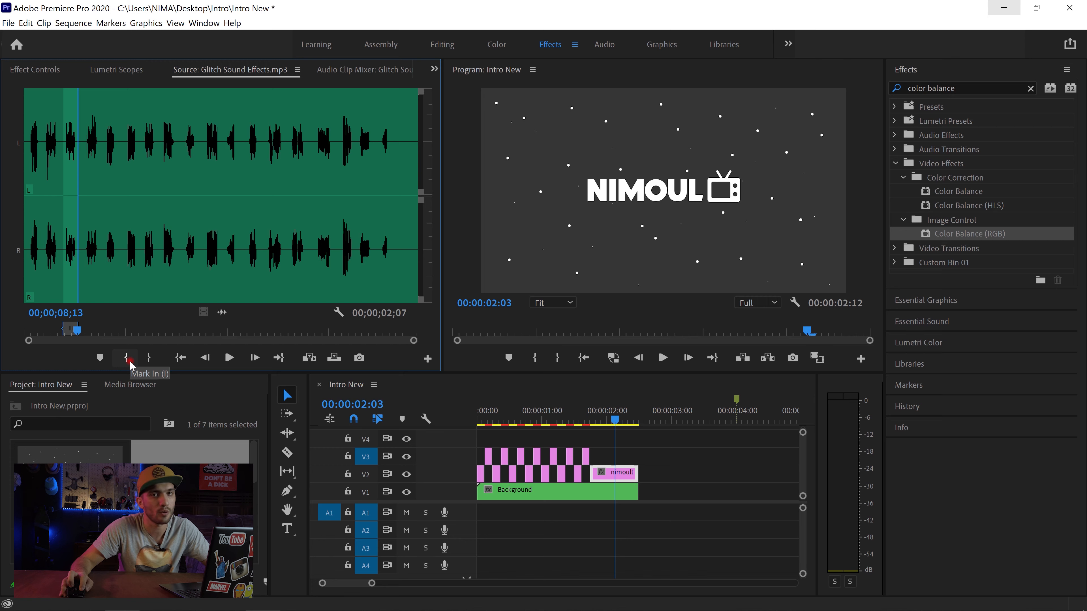
# Step: Add the marked glitch sound to A1 at the sequence start with its quiet beginning trimmed off, and play the sequence from its start
pyautogui.moveTo(188, 518); pyautogui.dragTo(484, 526)
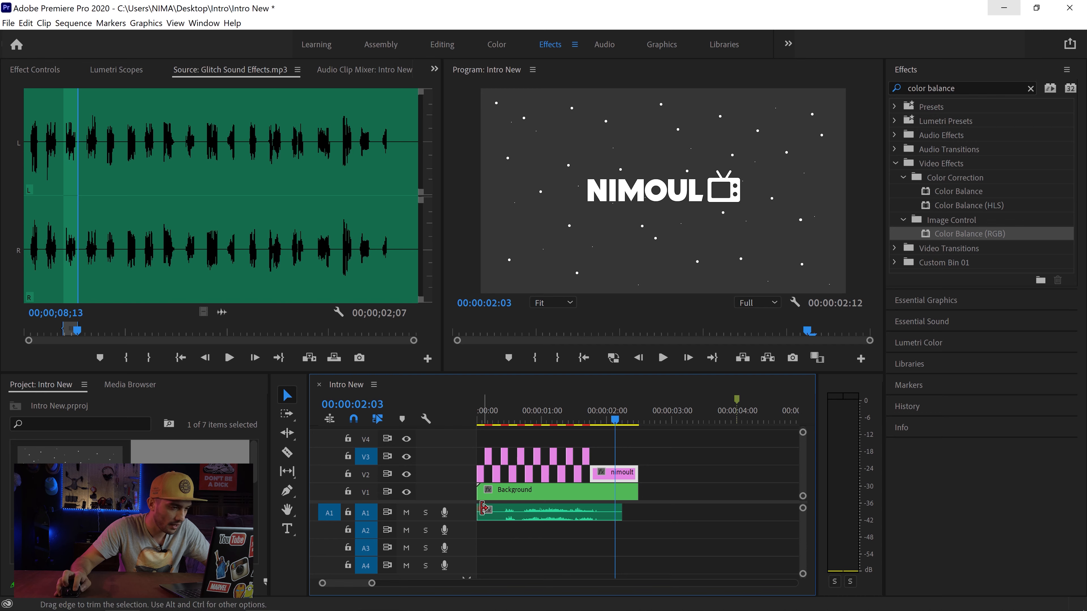
pyautogui.moveTo(488, 519)
pyautogui.mouseDown()
pyautogui.moveTo(508, 527)
pyautogui.moveTo(504, 516)
pyautogui.mouseUp()
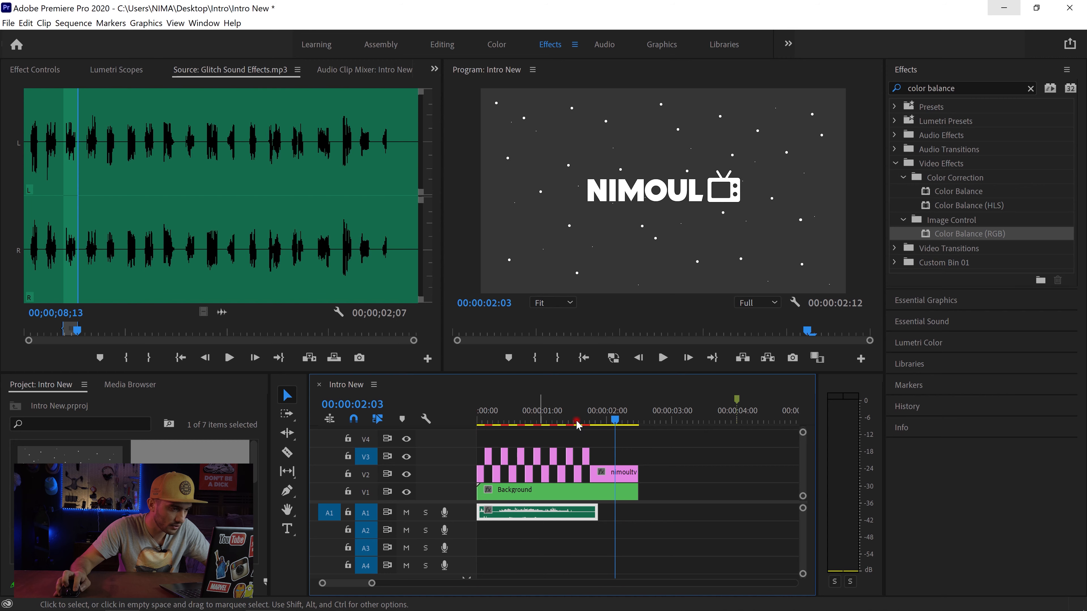
pyautogui.click(577, 363)
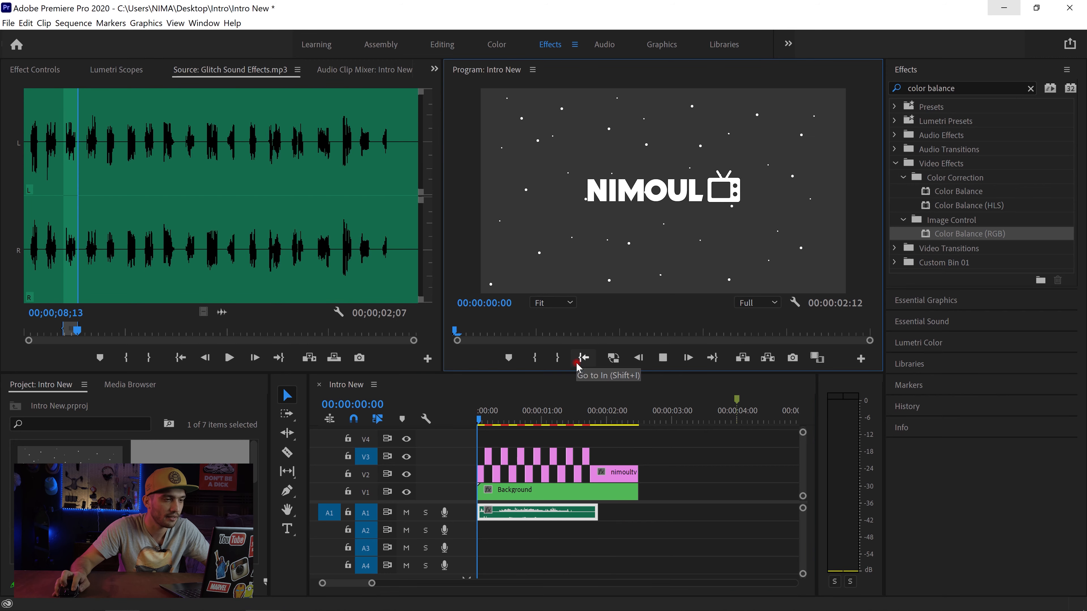
pyautogui.press('space')
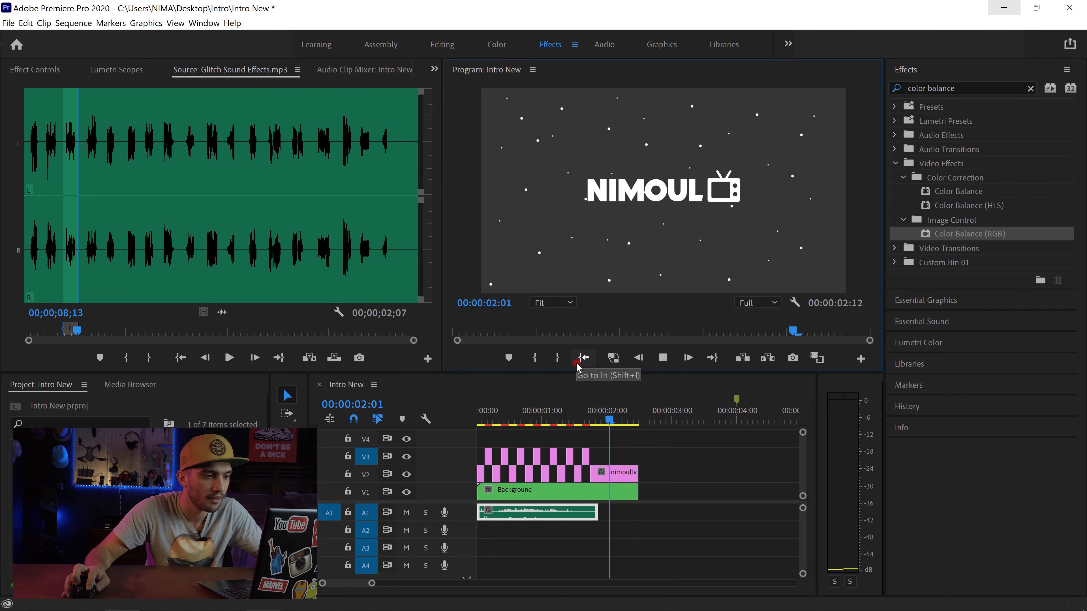